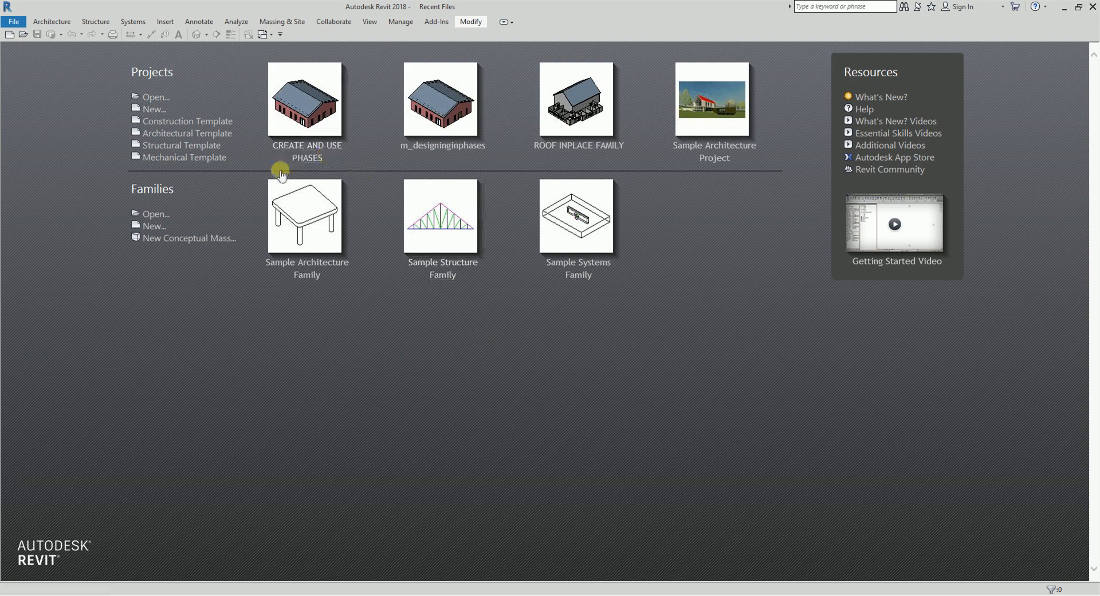
- Create a new project from the Mechanical Template
click(187, 162)
key(ctrl)
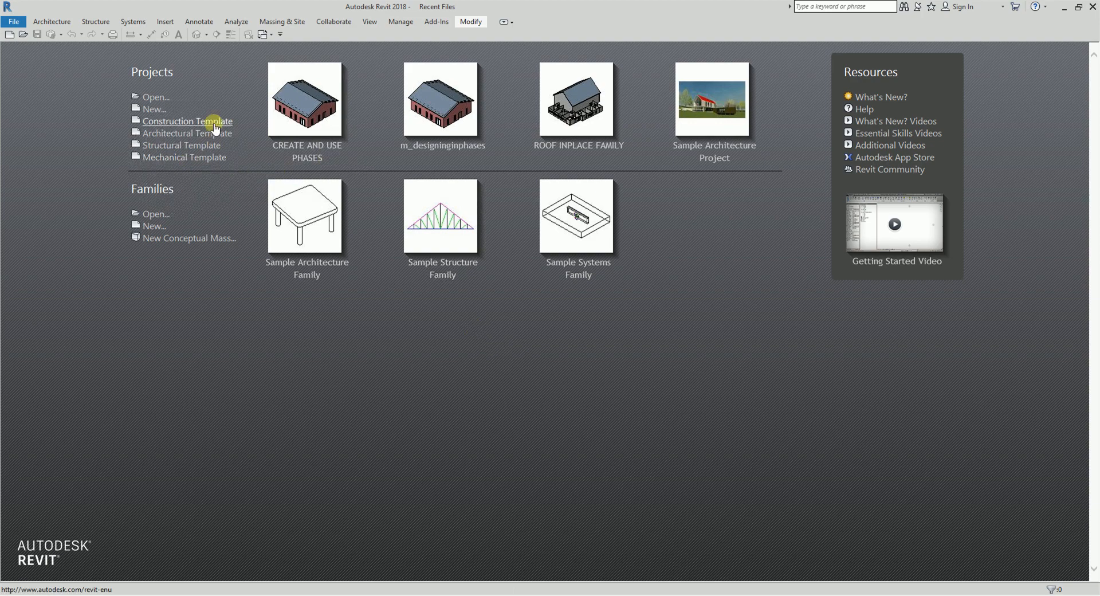
key(ctrl)
key(ctrl)
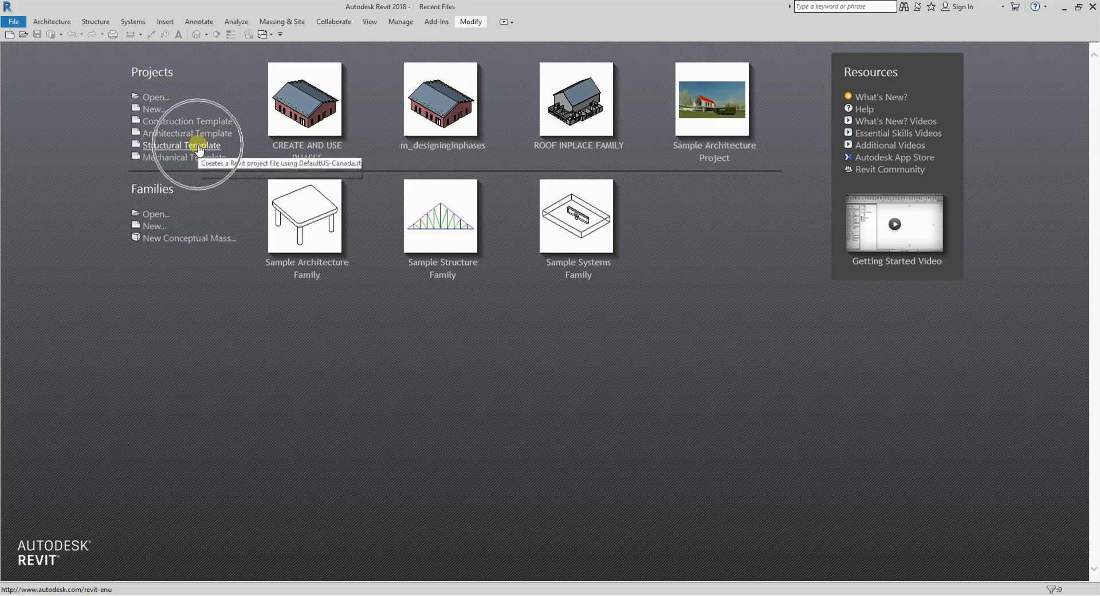
key(ctrl)
key(ctrl)
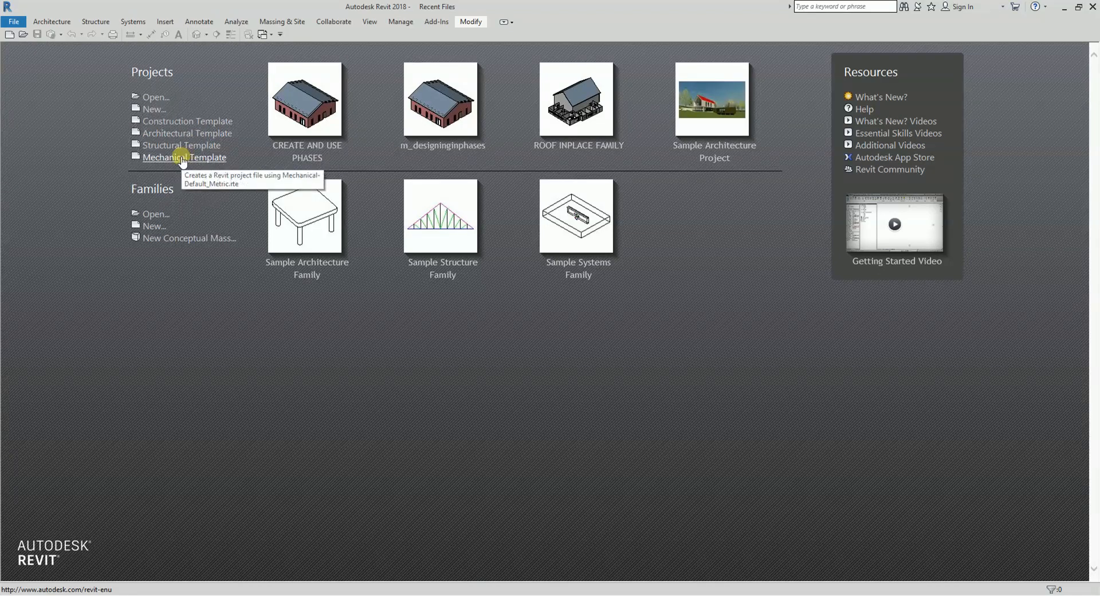
click(182, 158)
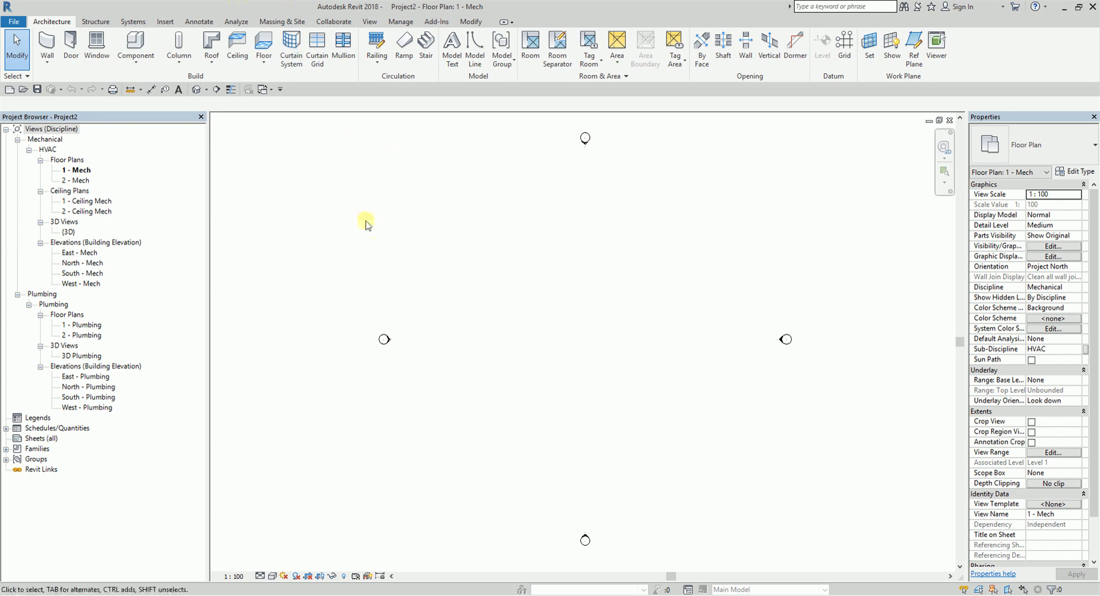
- Draw a horizontal 300 x 300 rectangular duct about 3200 mm long at 2750 mm offset in the 1 - Mech floor plan
click(138, 23)
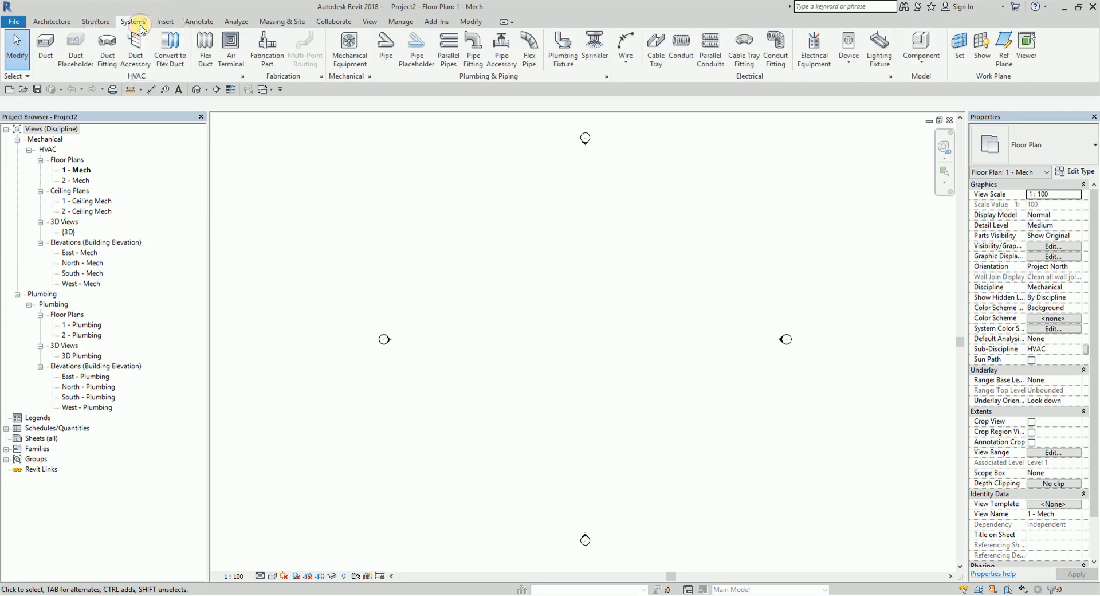
click(47, 49)
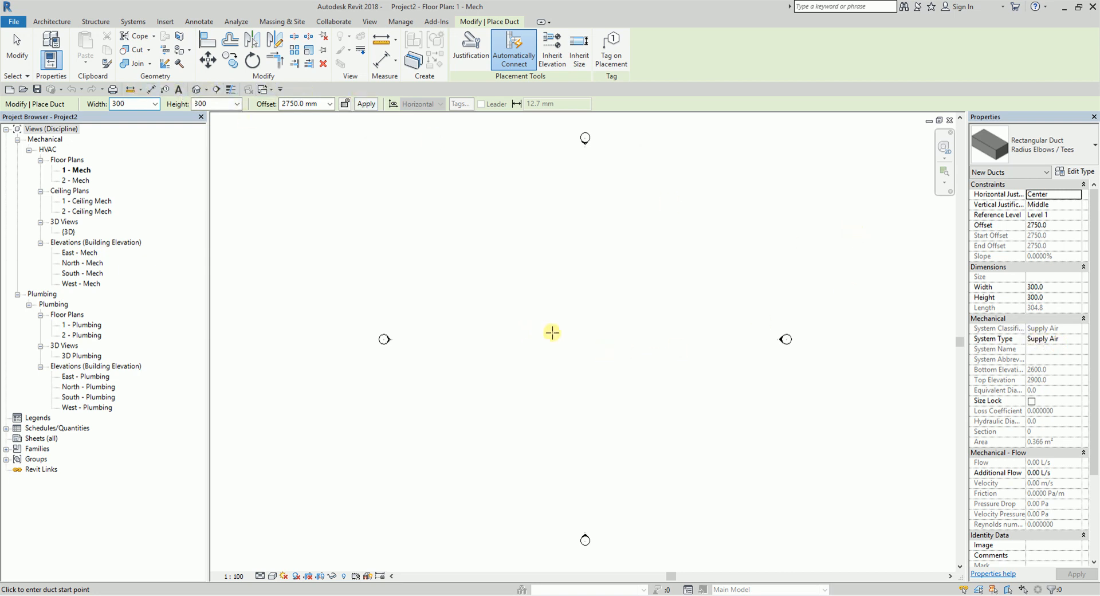
click(553, 331)
scroll(563, 330, up, 10)
scroll(733, 361, down, 3)
middle_drag(733, 361, 587, 362)
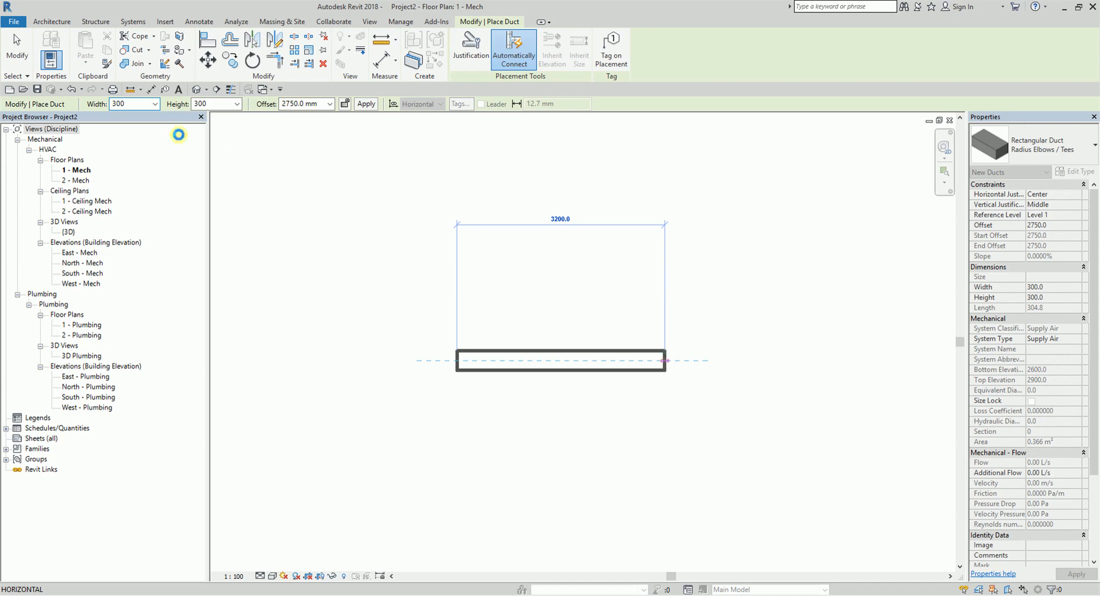
click(664, 359)
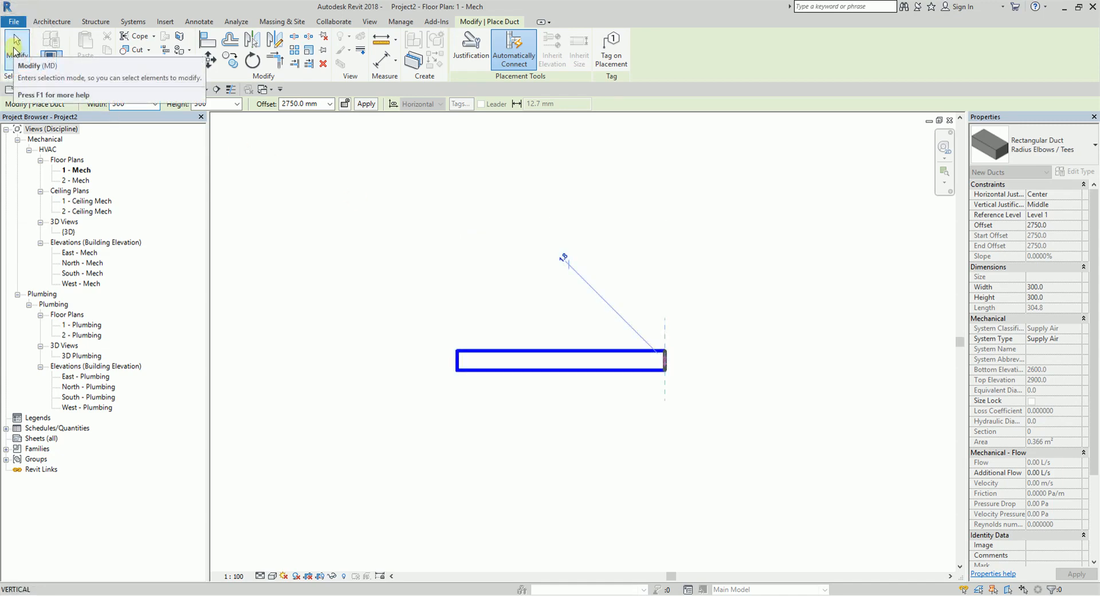
click(15, 44)
- Tag the duct by category with a horizontal size tag above it, using an attached-end leader
scroll(593, 339, up, 2)
scroll(594, 339, up, 1)
middle_drag(594, 339, 541, 338)
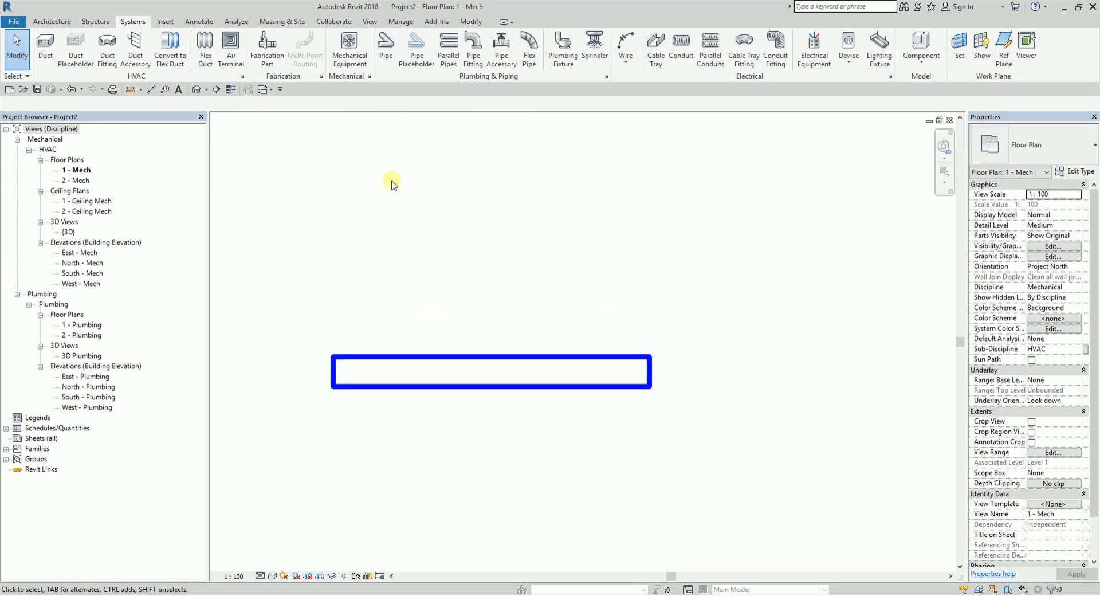
click(167, 95)
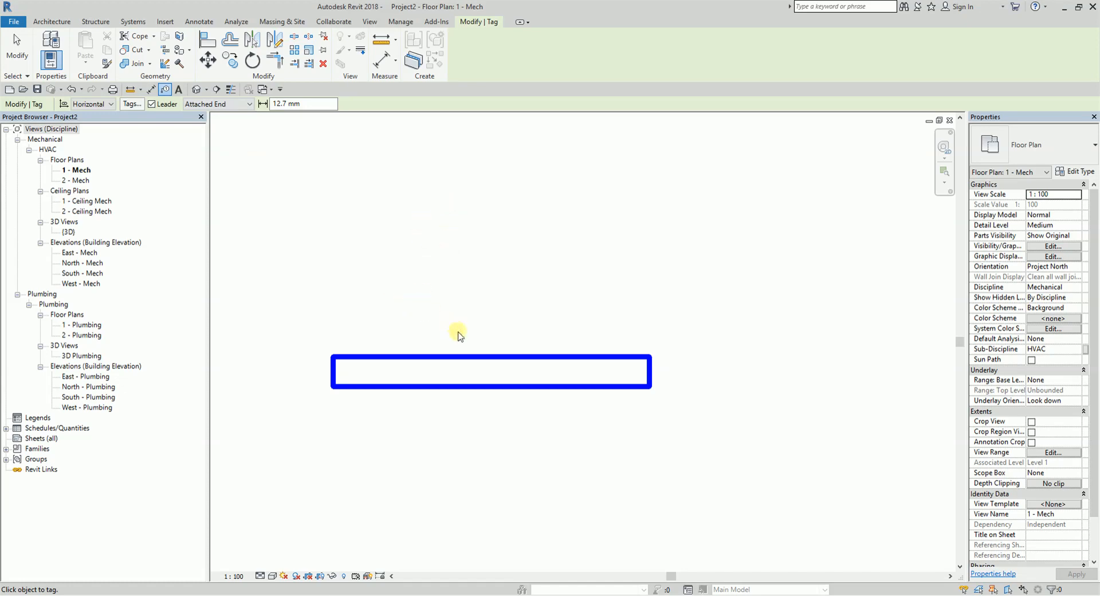
click(463, 364)
click(151, 104)
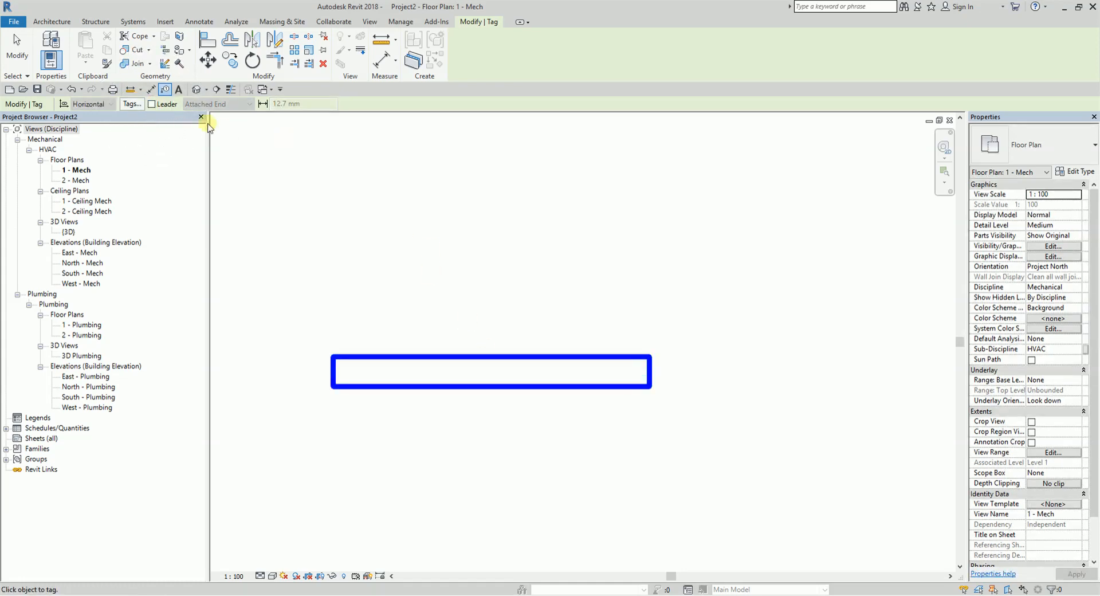
click(151, 104)
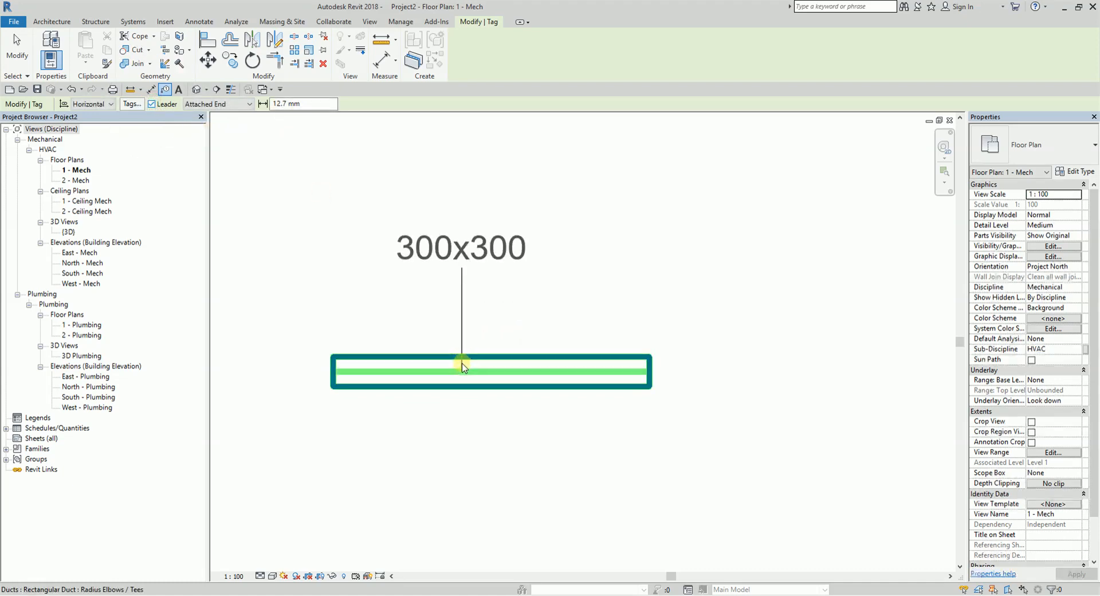
click(435, 367)
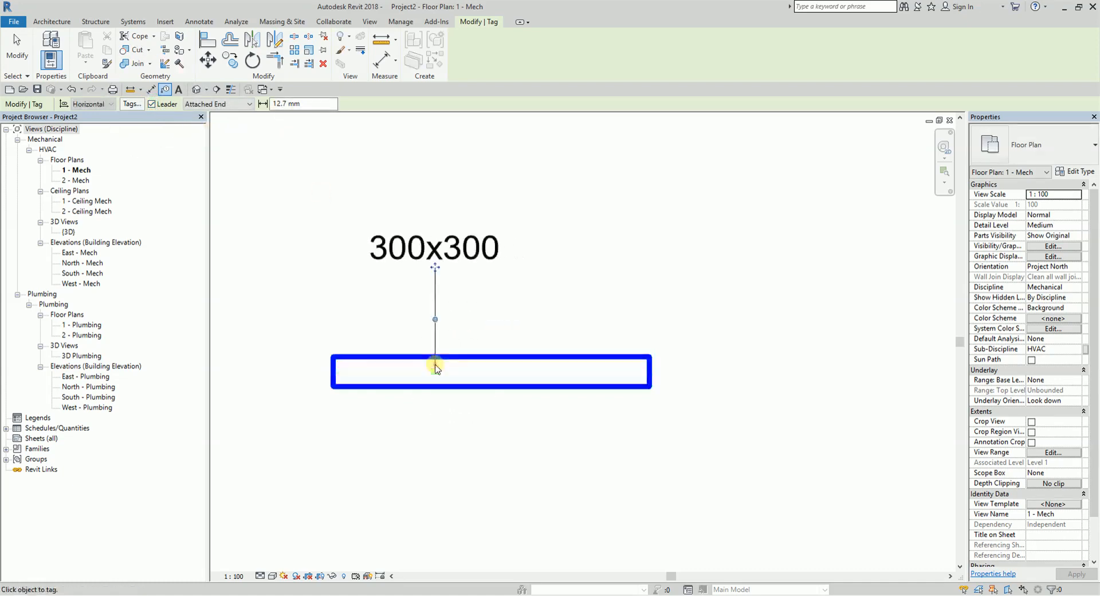
click(25, 68)
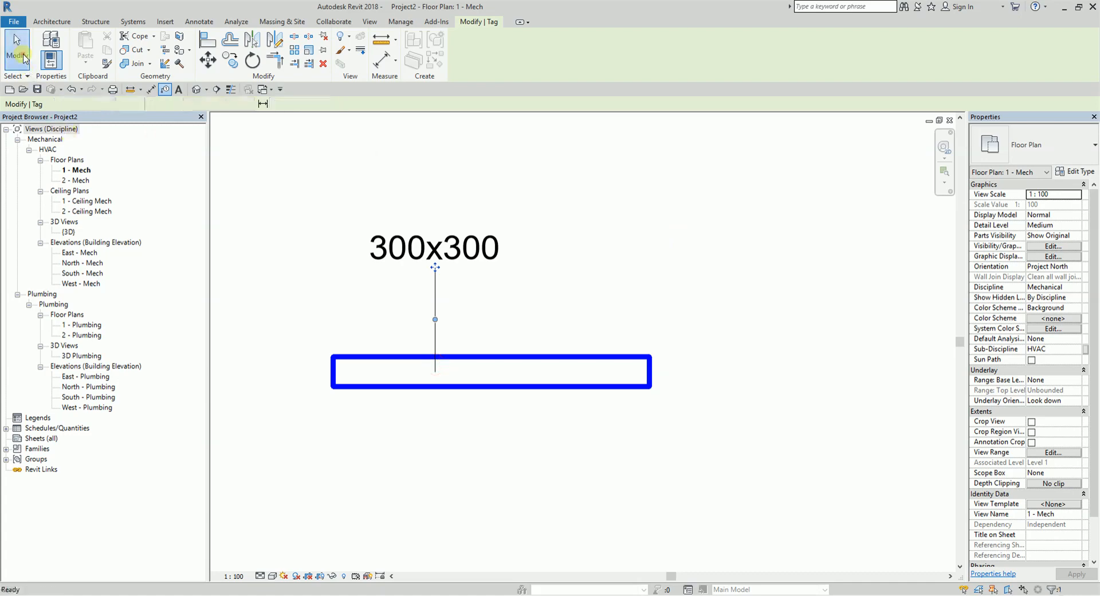
click(592, 252)
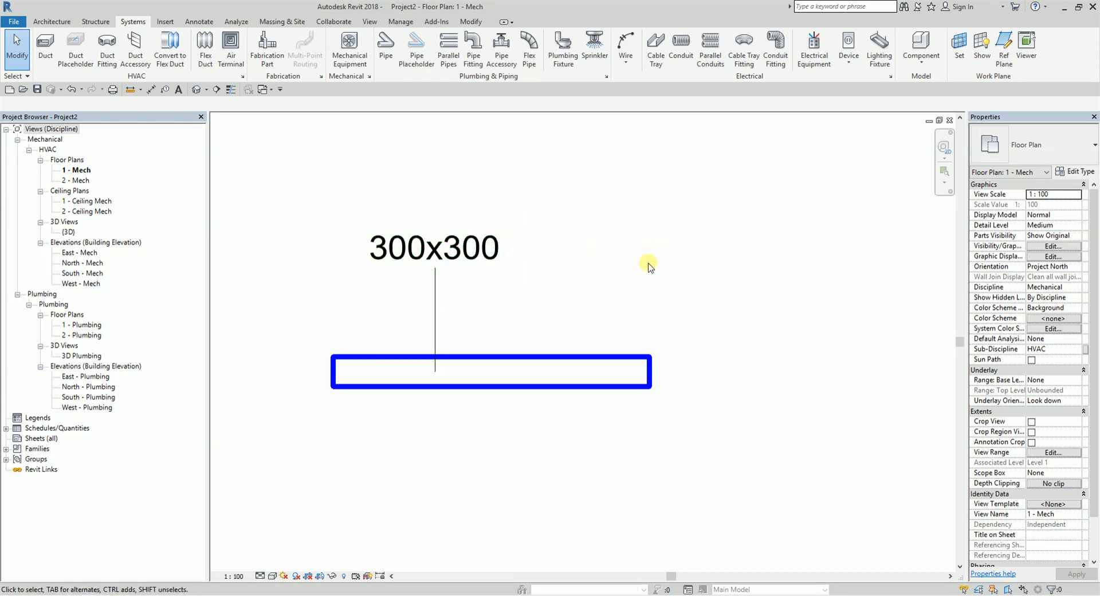
- Examine the duct's properties, including its system type, system name and dimensions
click(564, 359)
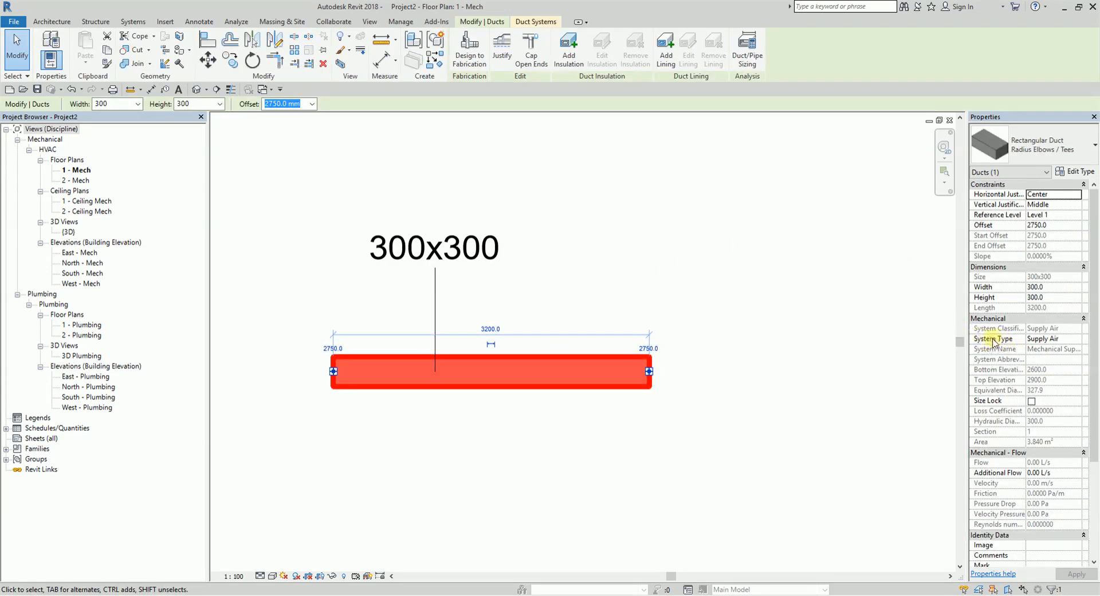
click(637, 267)
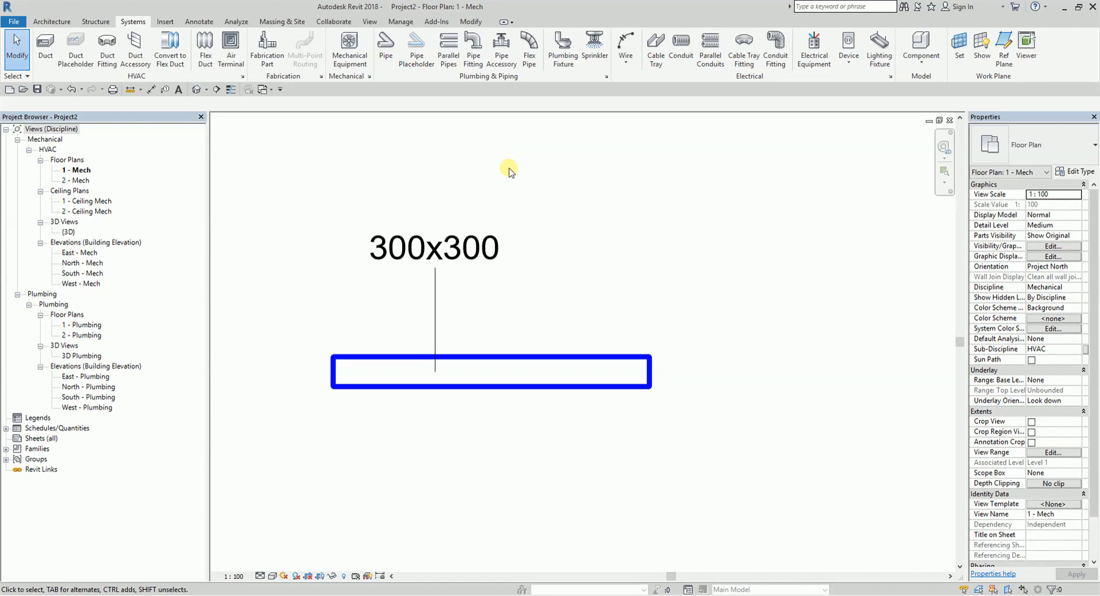
click(588, 361)
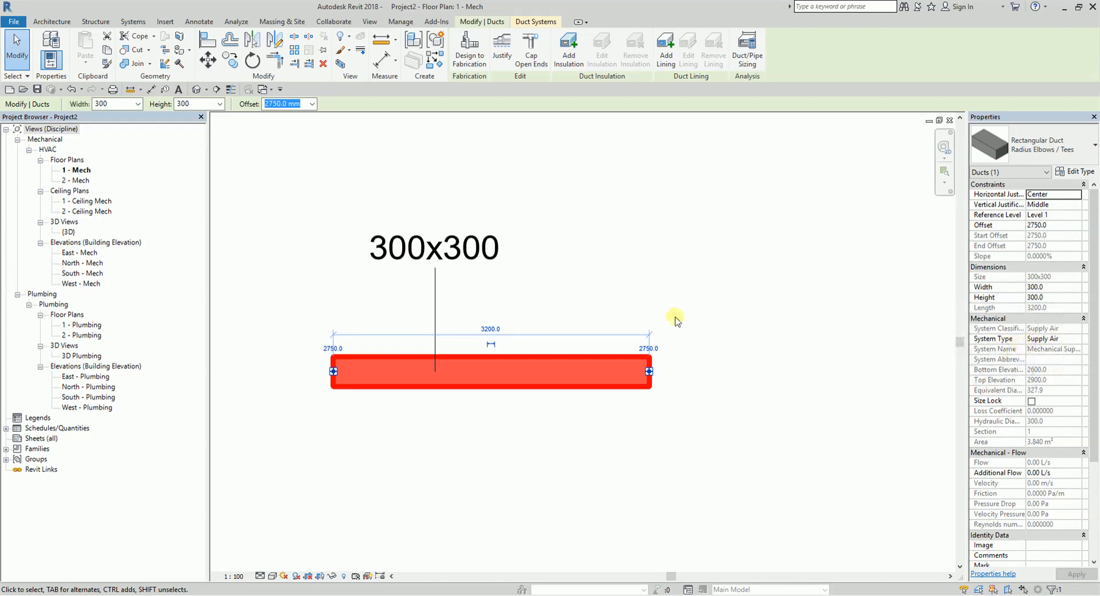
click(619, 264)
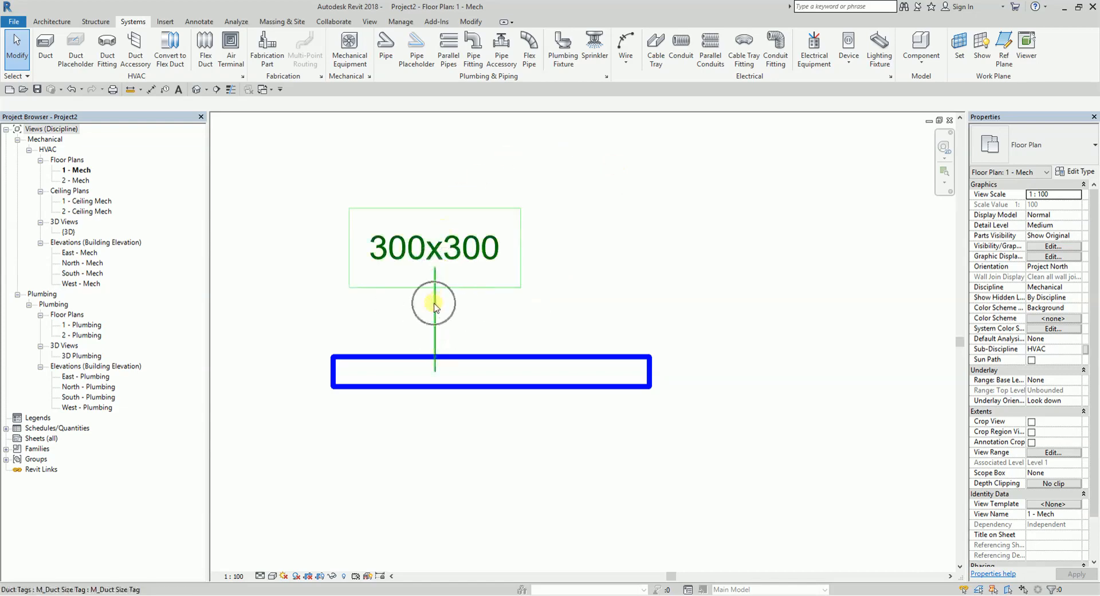
- Open the duct tag's M_Duct Size Tag family for editing
click(443, 255)
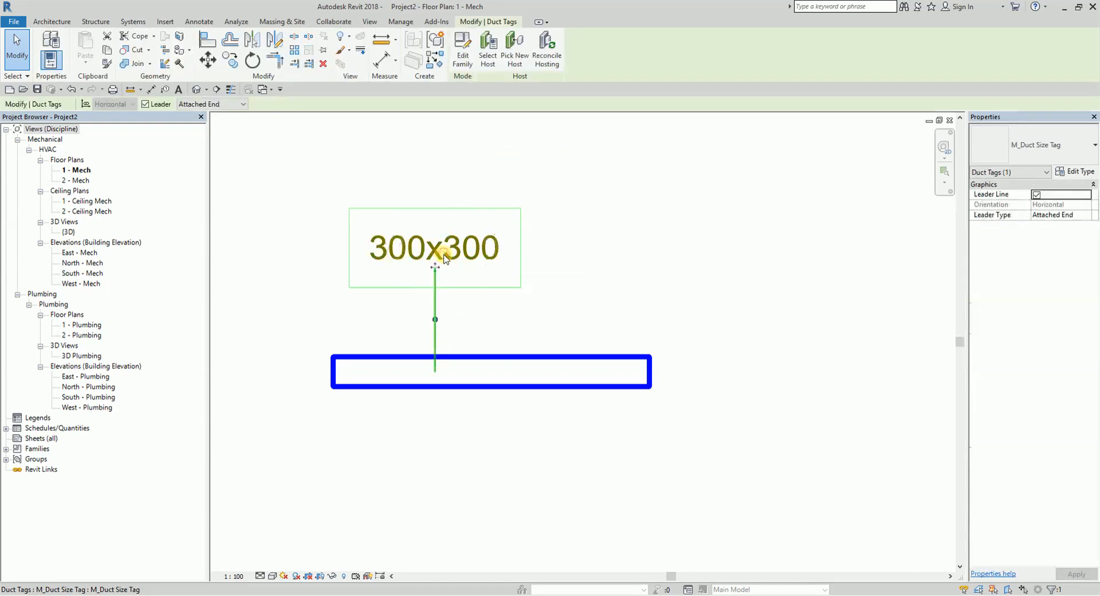
click(464, 66)
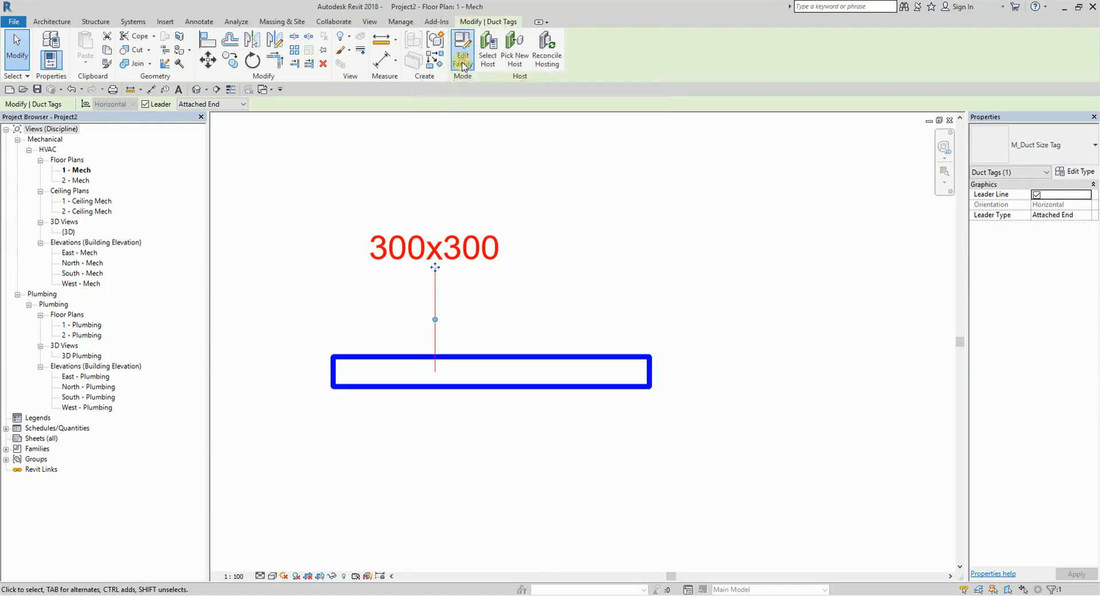
scroll(649, 200, down, 1)
middle_drag(677, 201, 619, 227)
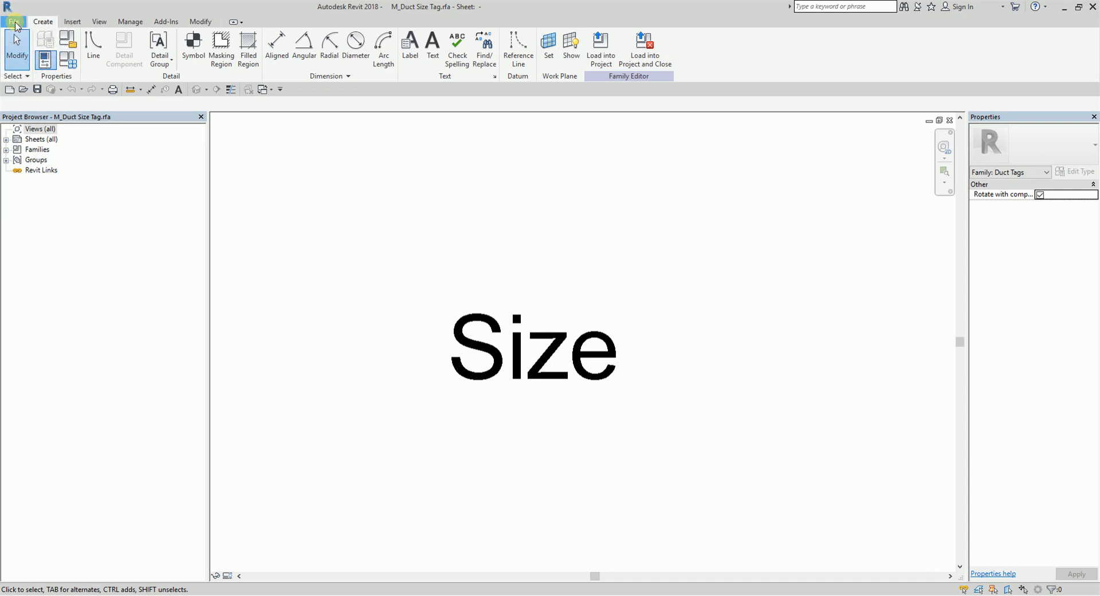
click(15, 23)
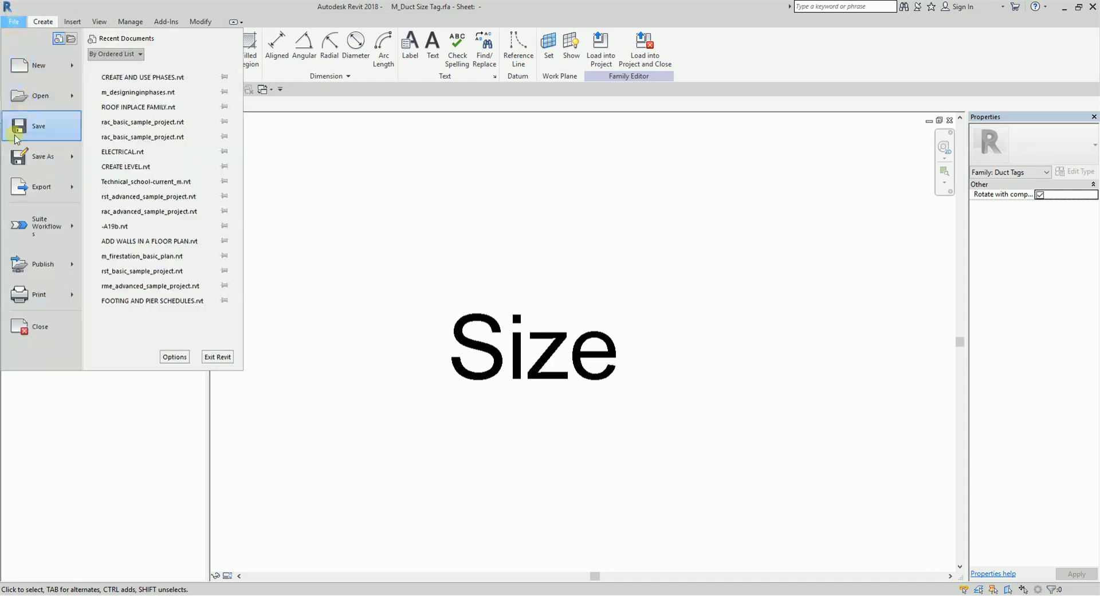
mouse_move(36, 158)
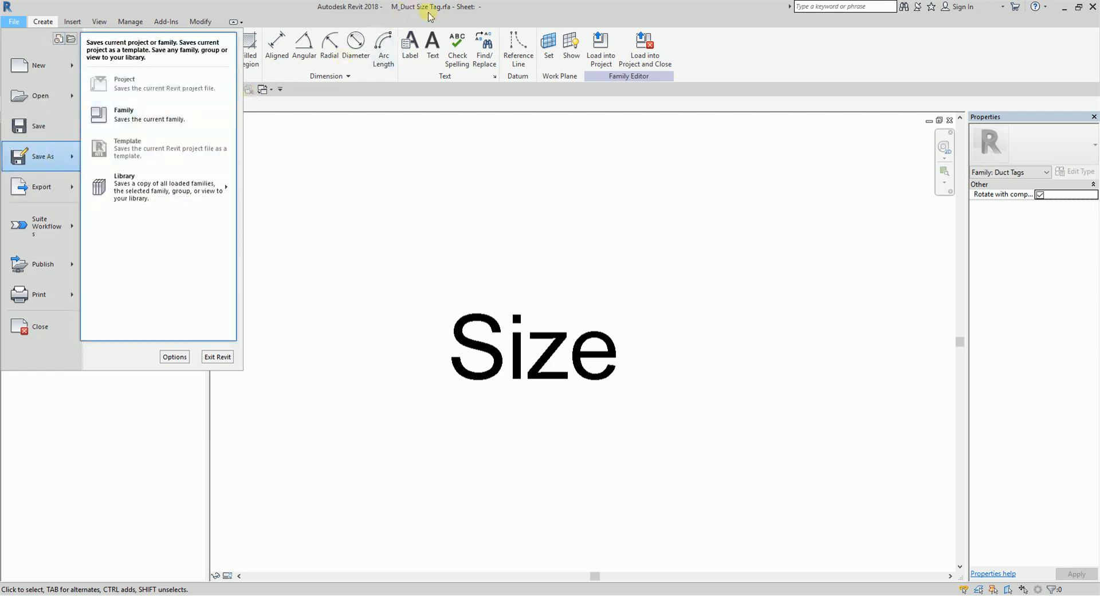
click(617, 187)
middle_drag(653, 273, 647, 222)
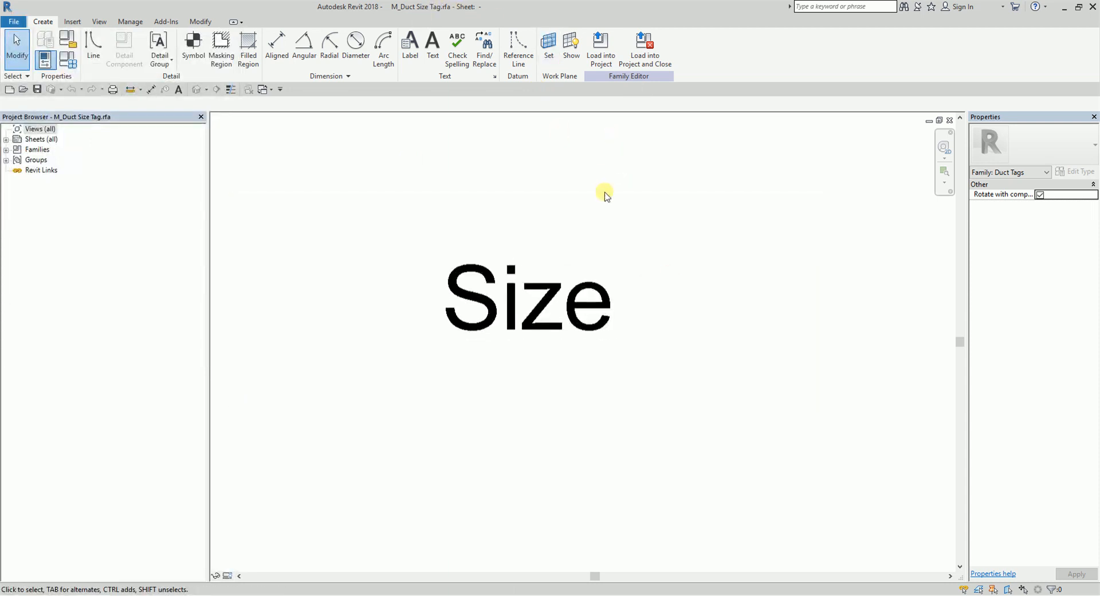
- Check the type and properties of the Size label in the tag family
scroll(550, 299, down, 2)
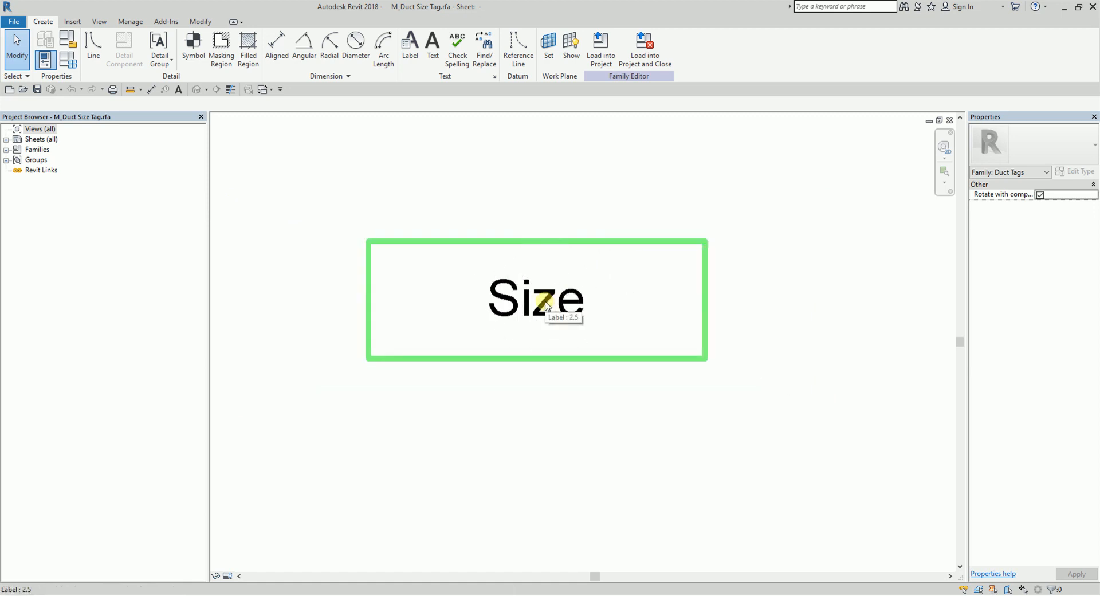
click(546, 305)
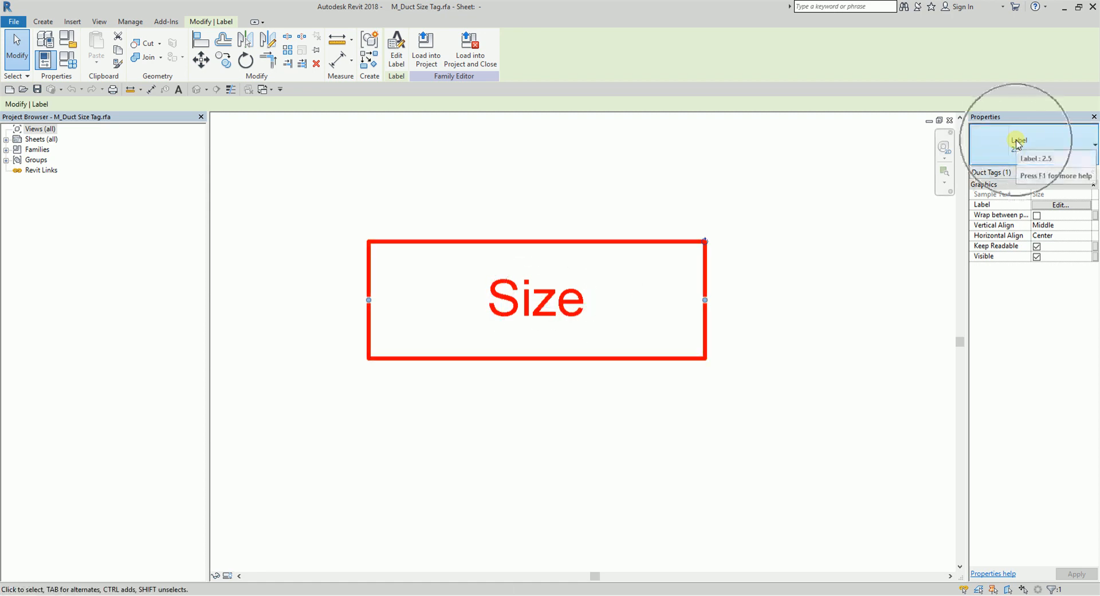
click(760, 190)
scroll(571, 318, down, 3)
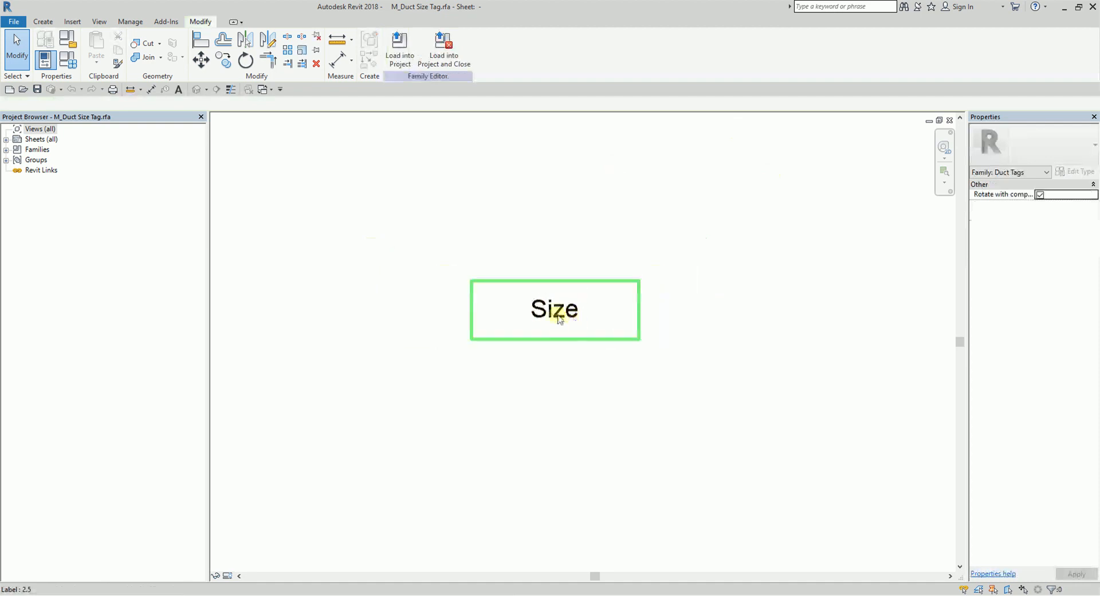
- Turn on the display of annotation categories in the tag family's sheet view through its Visibility/Graphic Overrides
scroll(551, 312, up, 2)
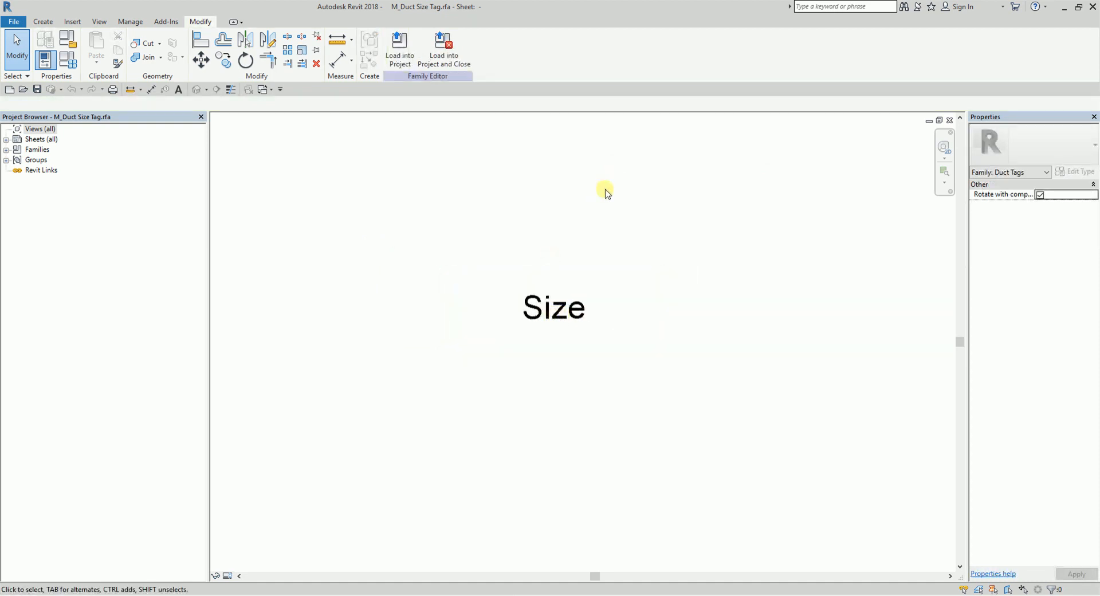
key(v)
key(v)
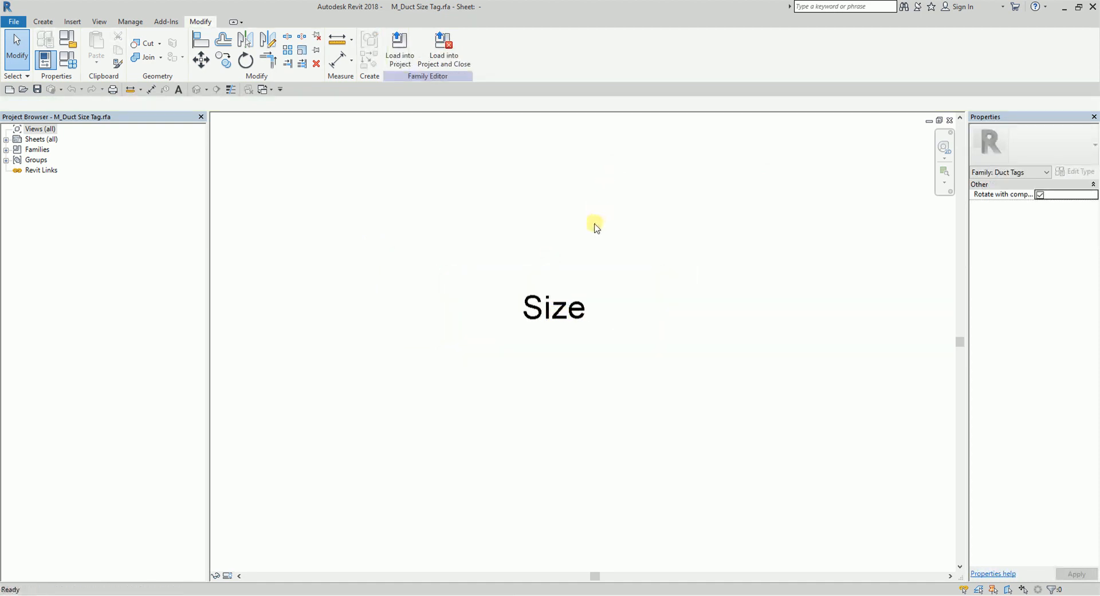
click(355, 152)
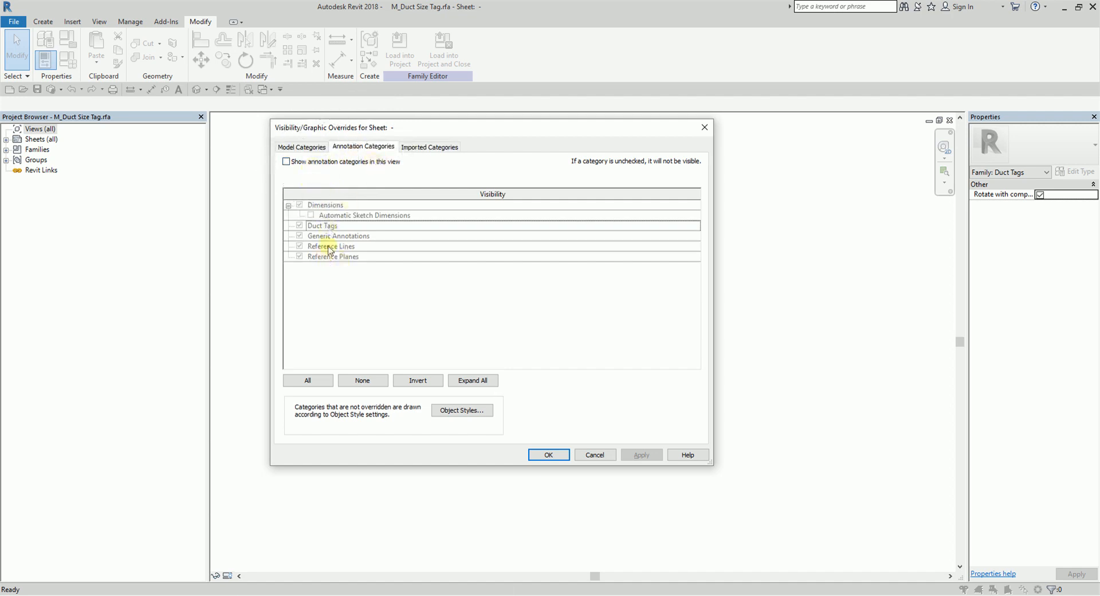
click(286, 162)
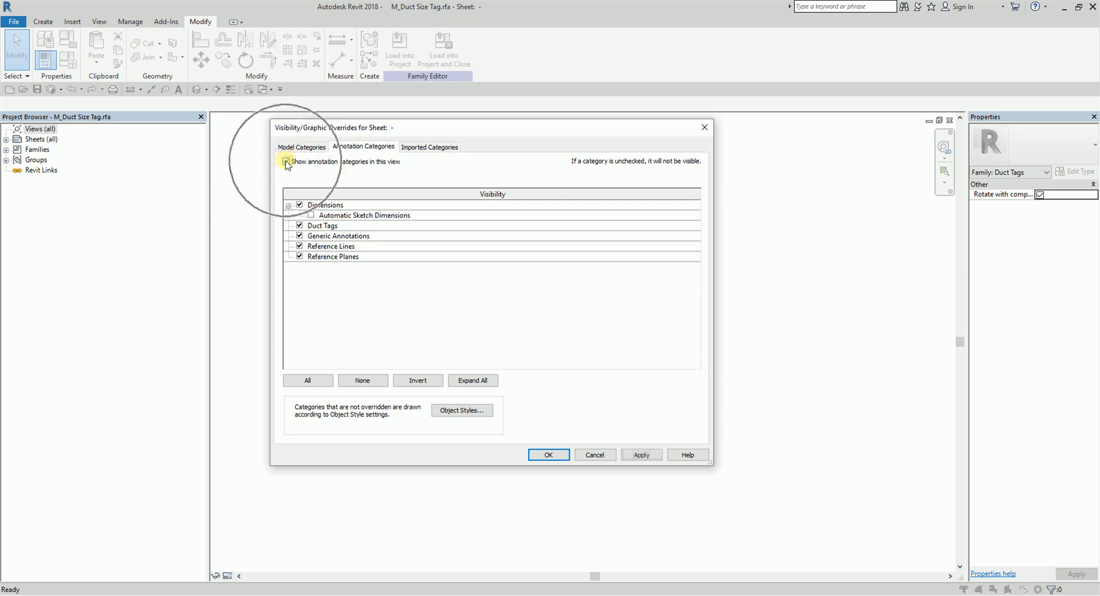
click(545, 455)
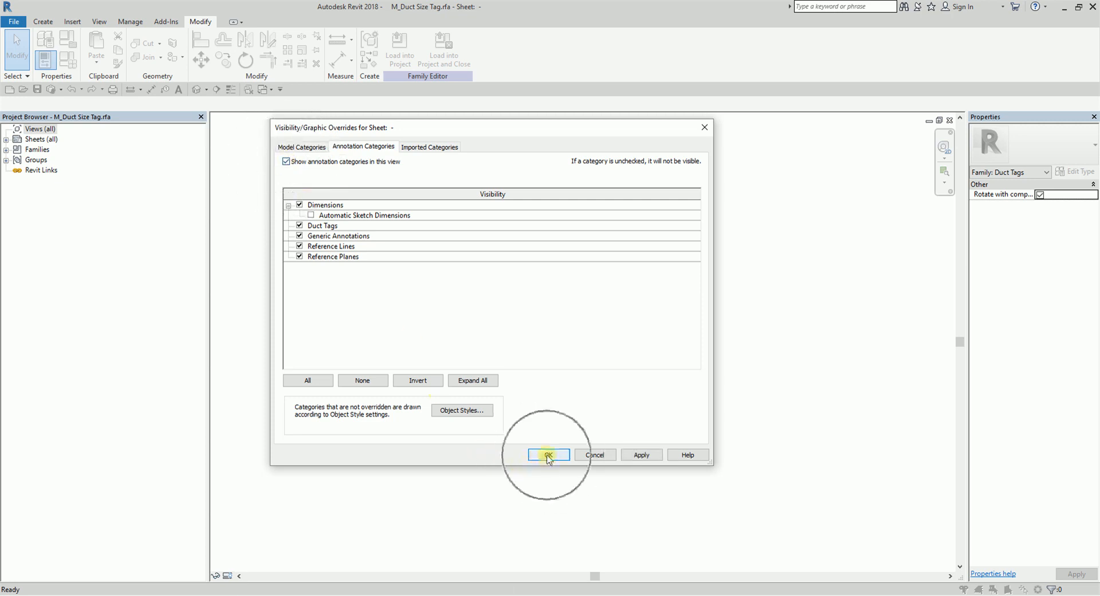
scroll(590, 326, down, 2)
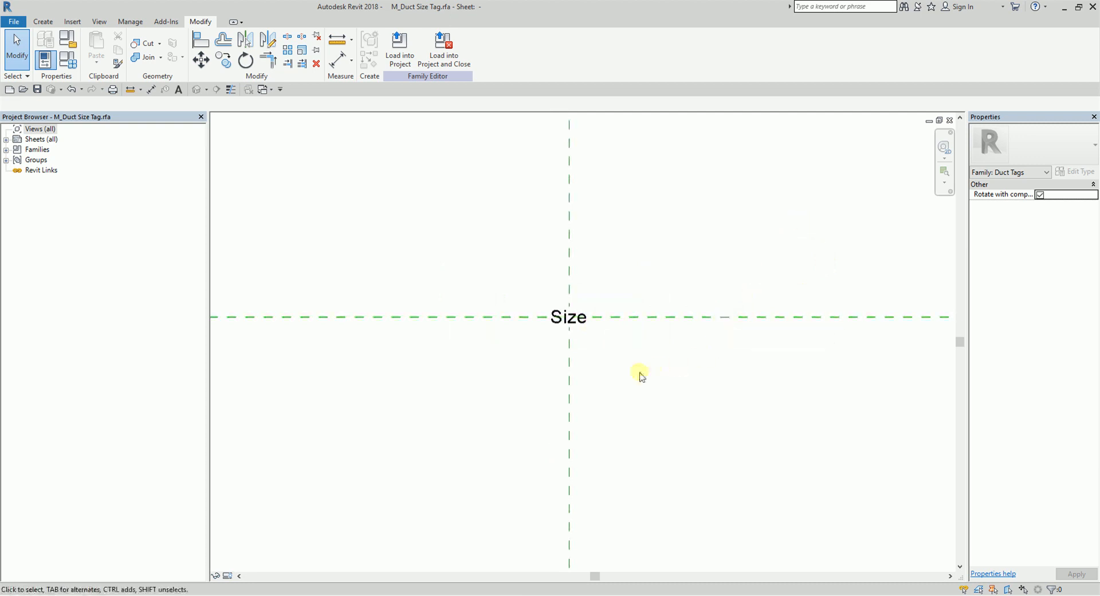
scroll(596, 352, up, 2)
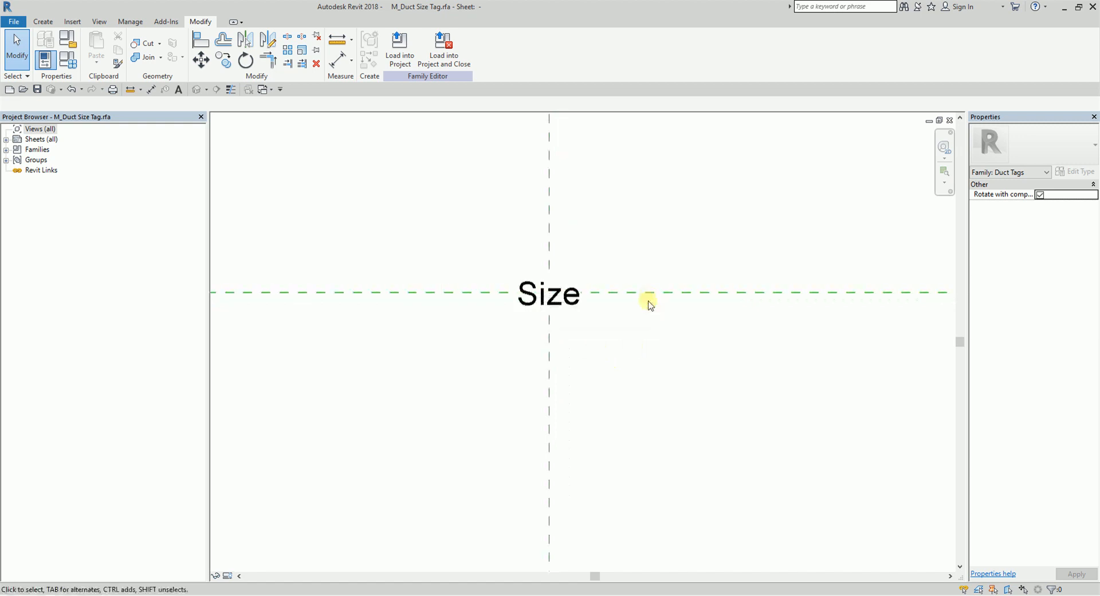
- Duplicate the Size label's type and name the new type 1.5
click(575, 311)
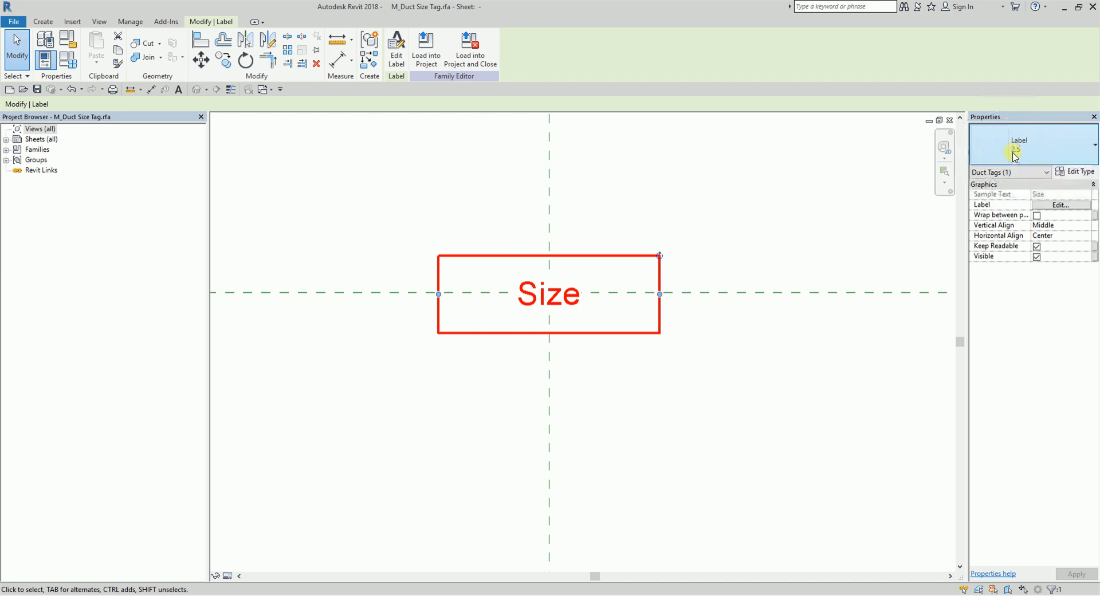
click(577, 300)
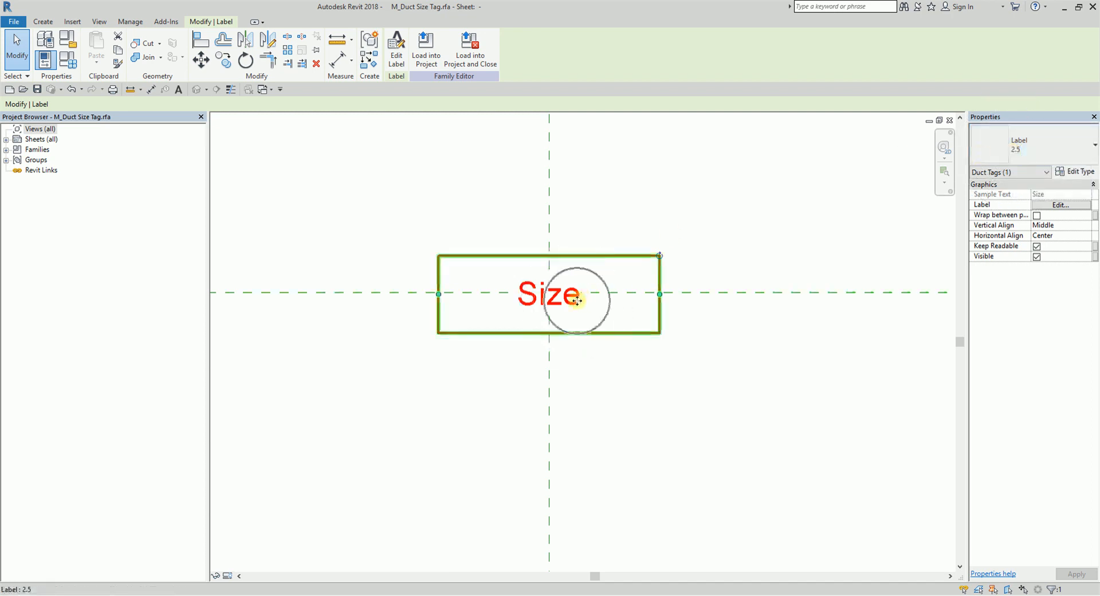
click(1075, 172)
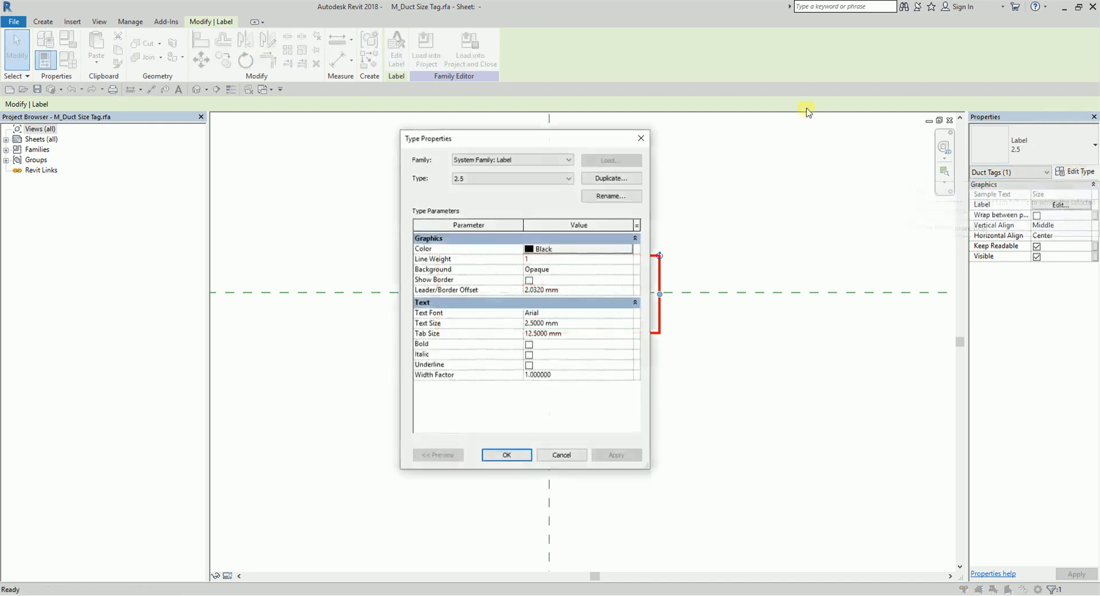
click(611, 179)
click(612, 179)
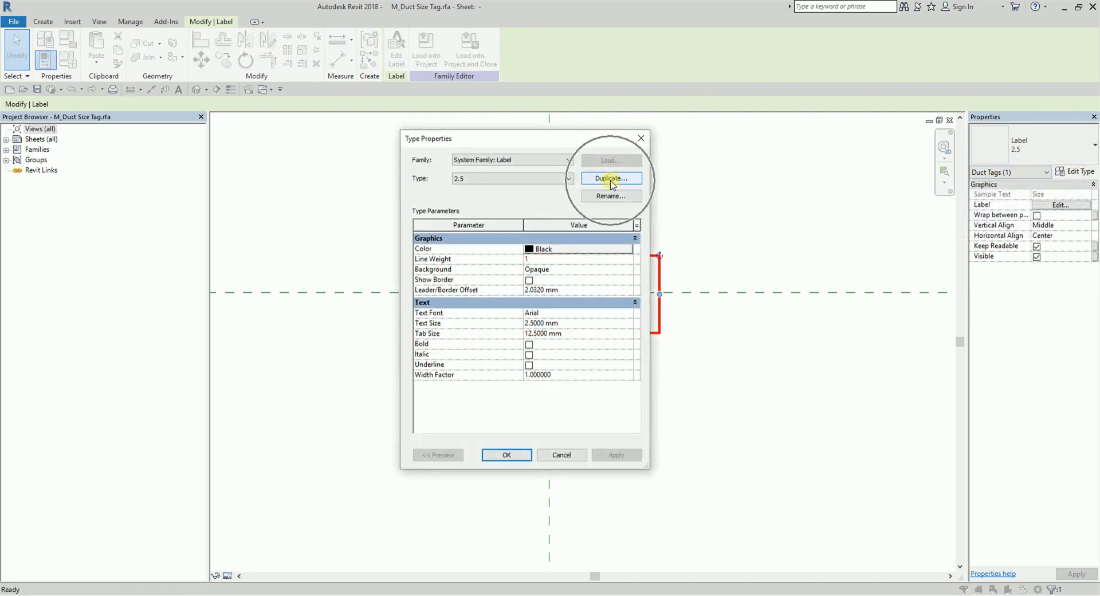
text(1.5)
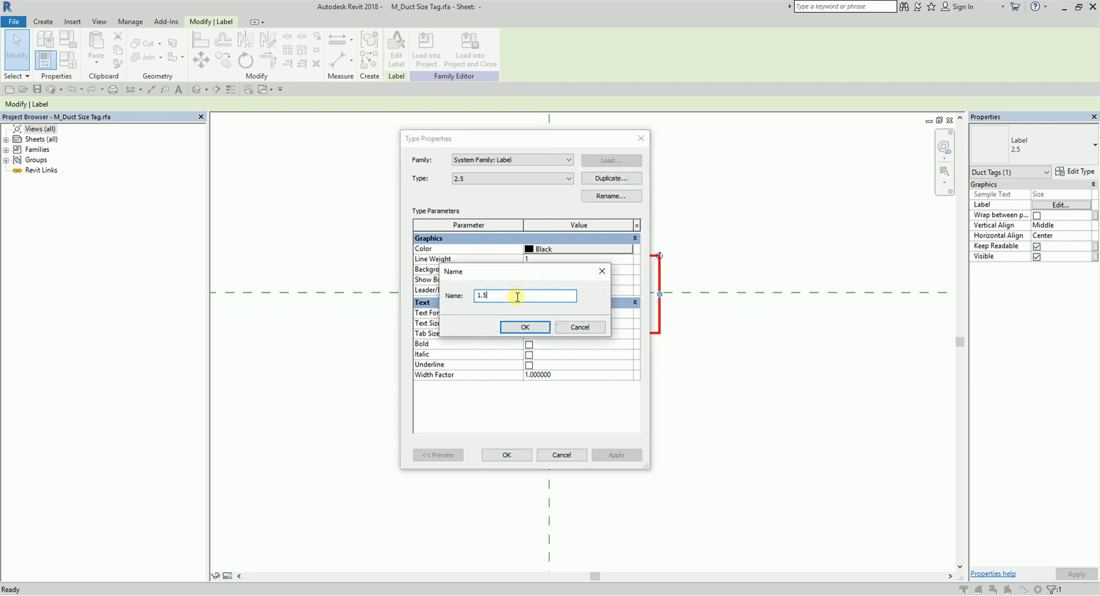
click(525, 326)
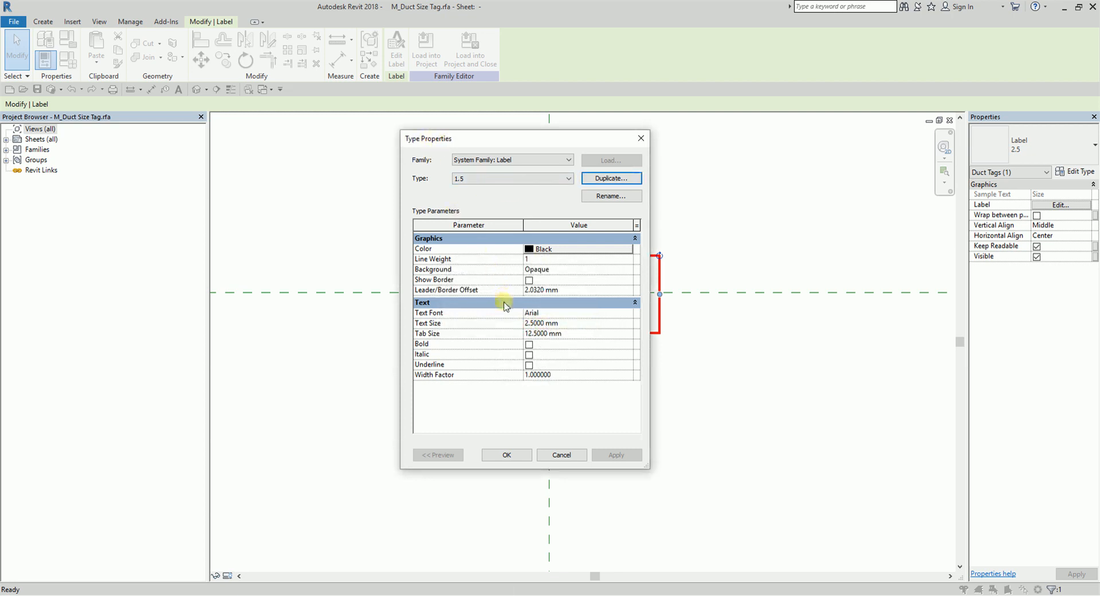
- Set the text size of label type 1.5 to 1.5 mm and apply the type to the Size label
click(566, 325)
click(565, 324)
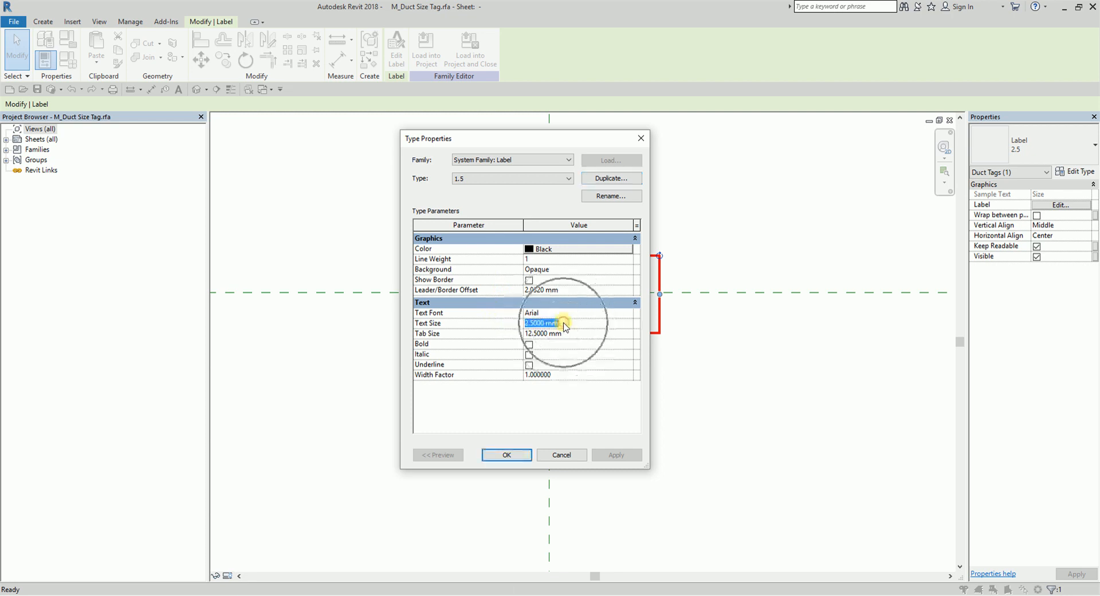
text(1.5)
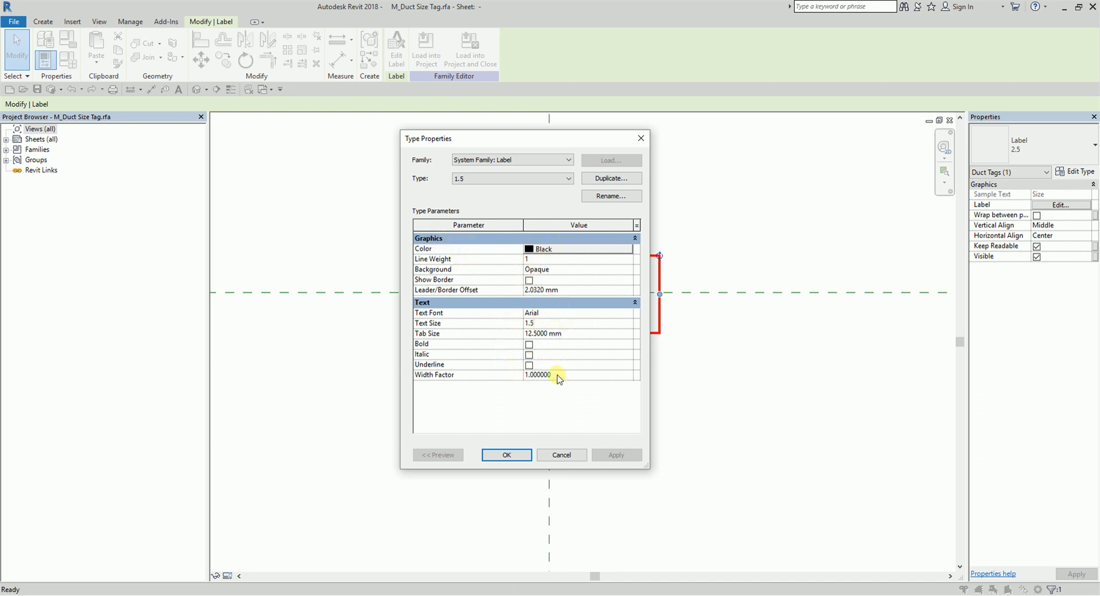
click(544, 322)
key(ctrl)
key(ctrl)
click(505, 454)
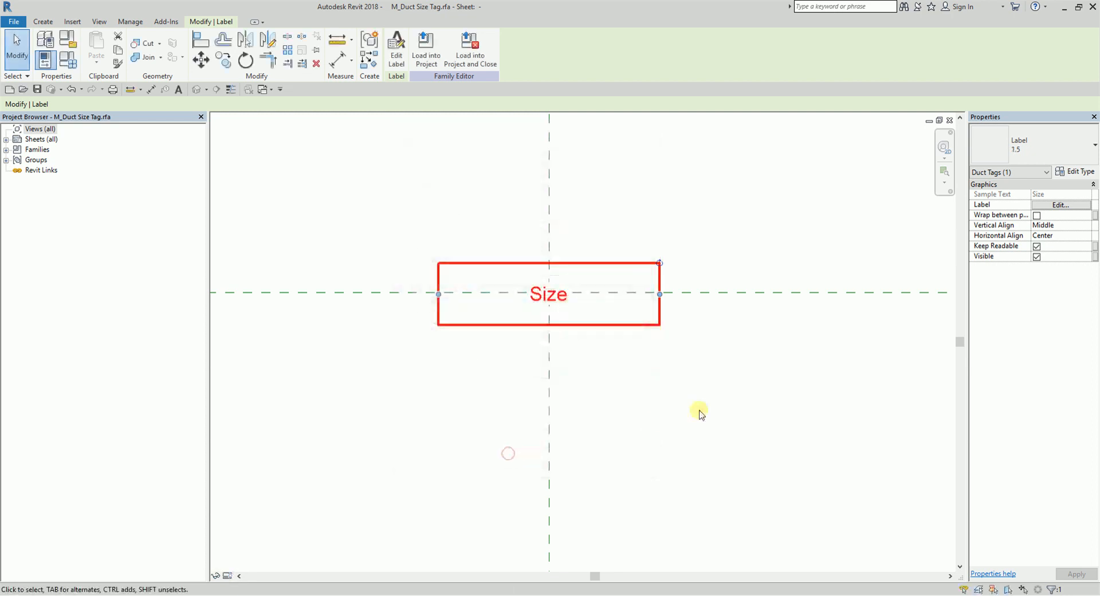
click(701, 410)
- Place a label of type 1.5 below the Size label, using the System Type parameter
scroll(592, 338, up, 1)
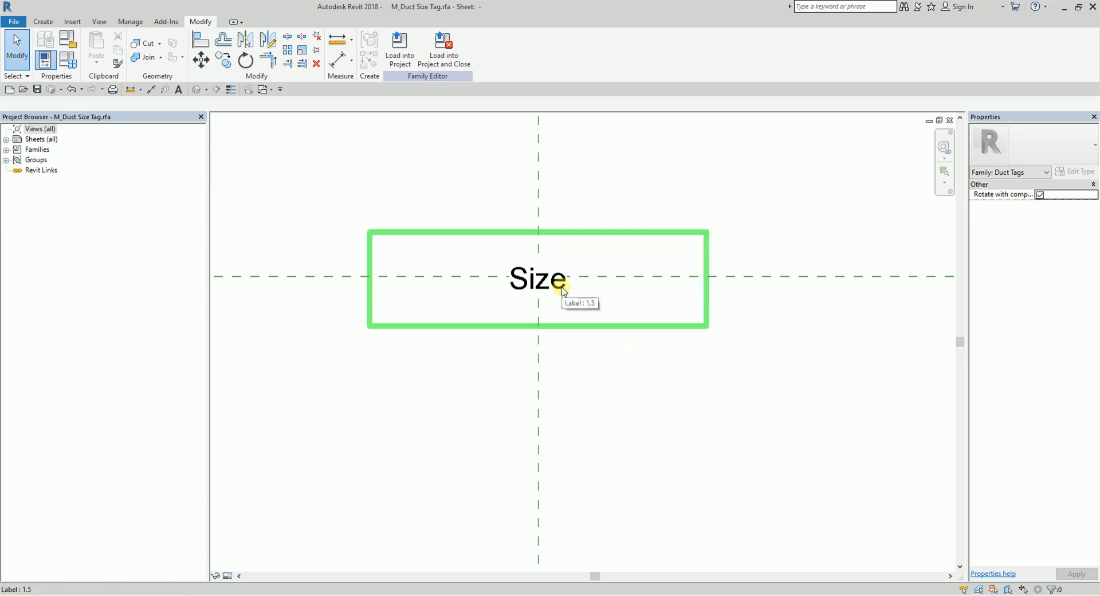
click(45, 23)
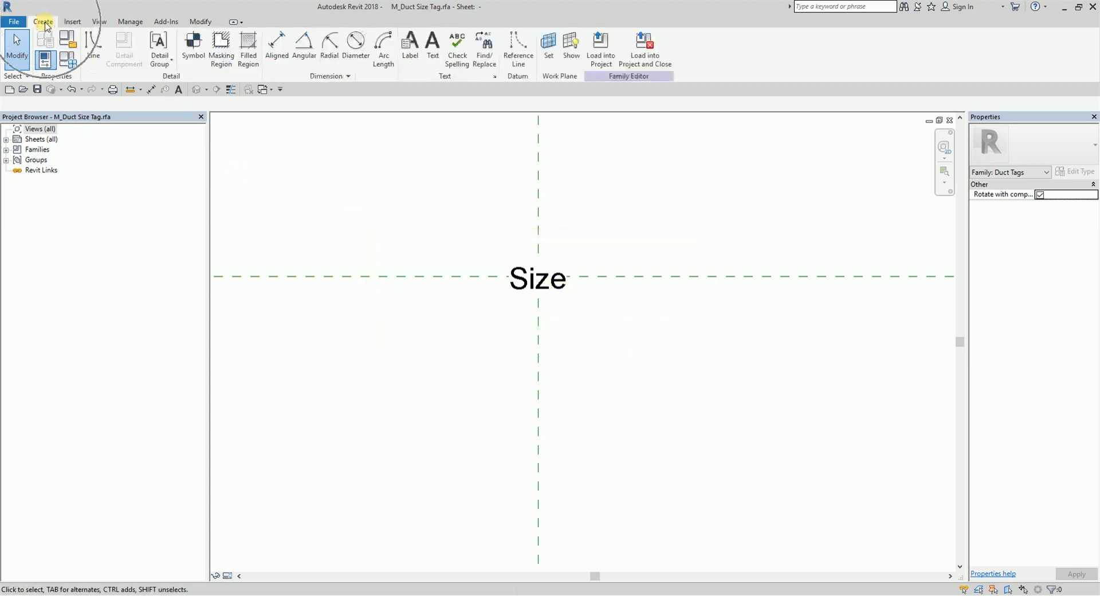
click(411, 49)
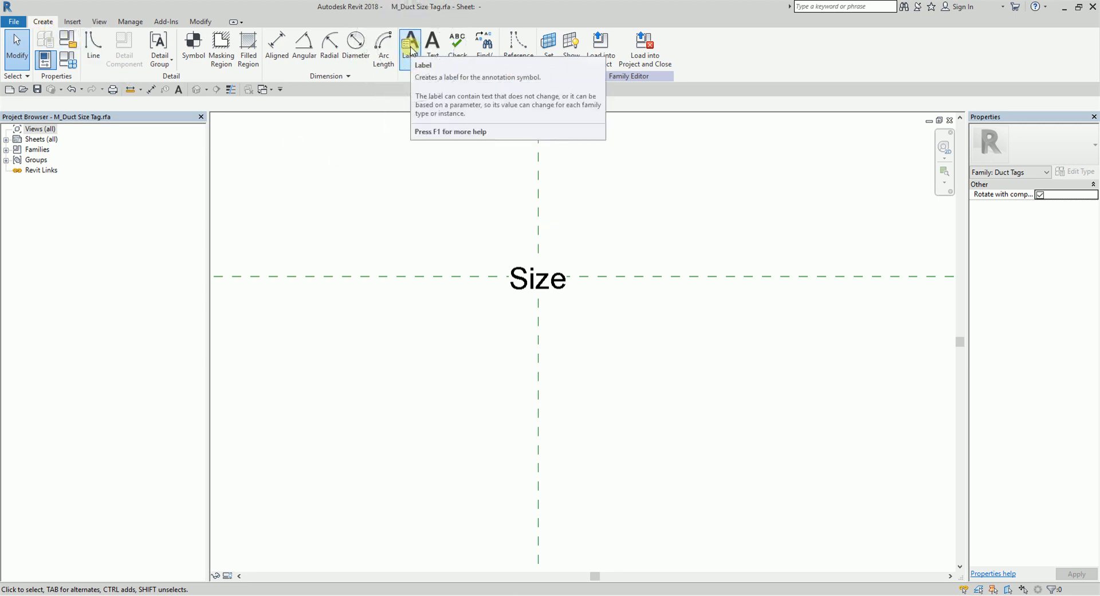
click(410, 49)
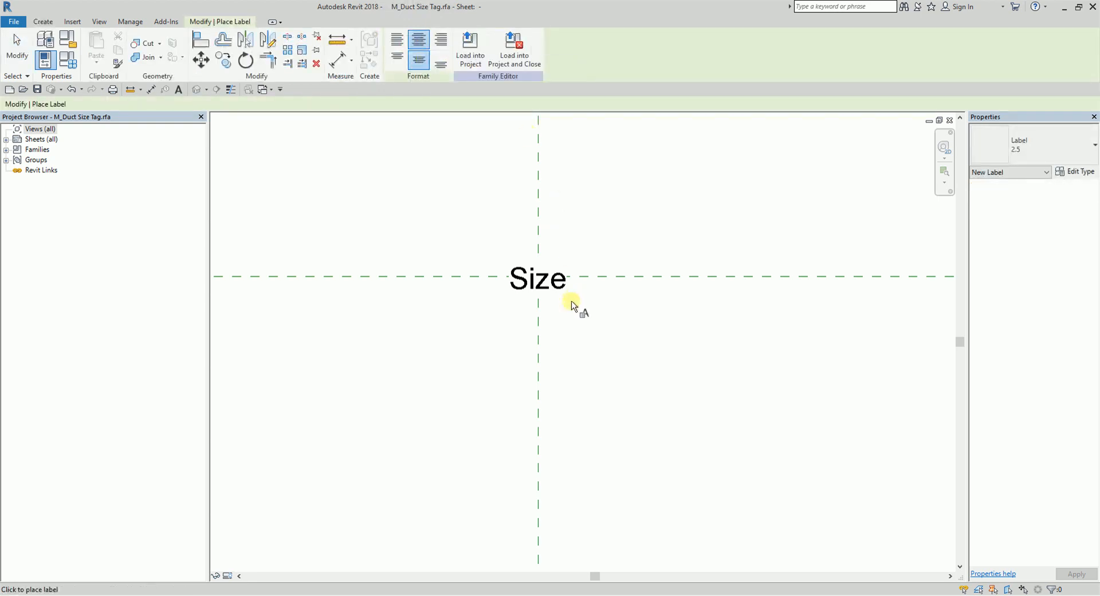
click(1051, 148)
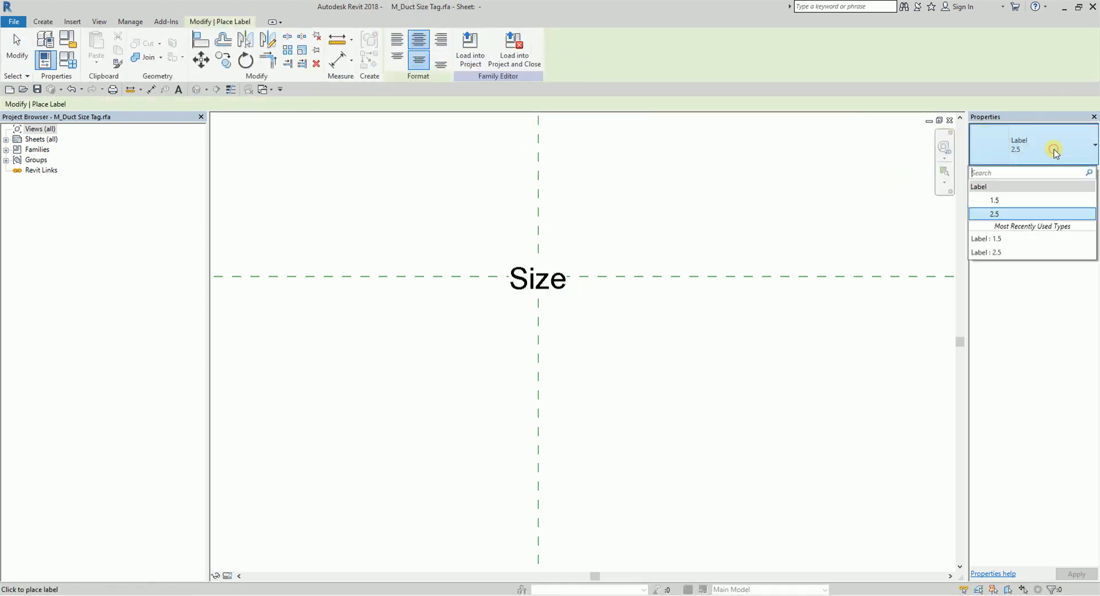
click(1012, 201)
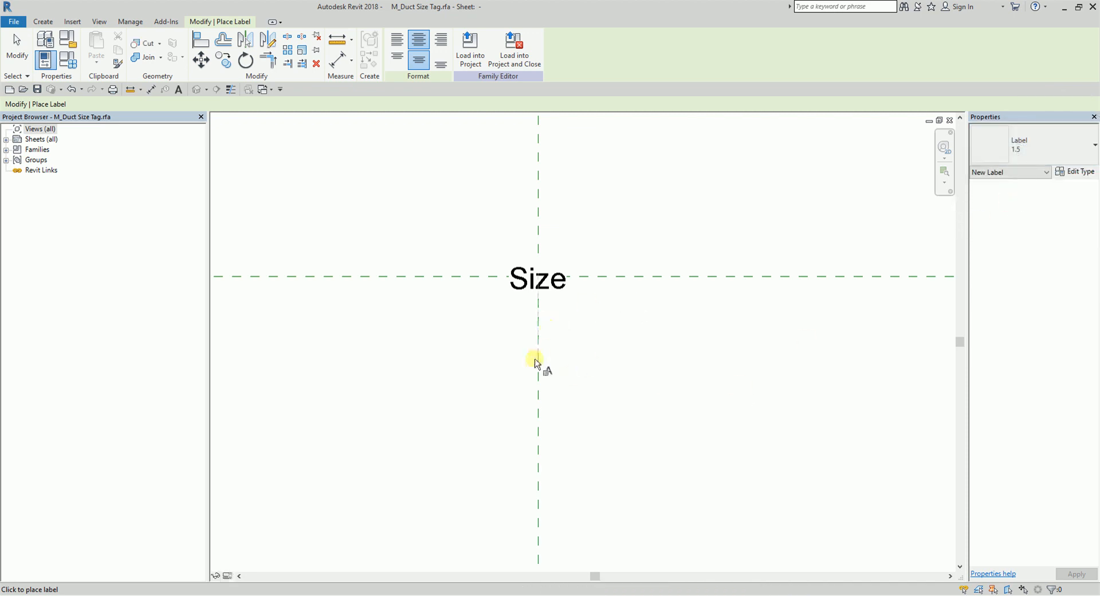
click(622, 355)
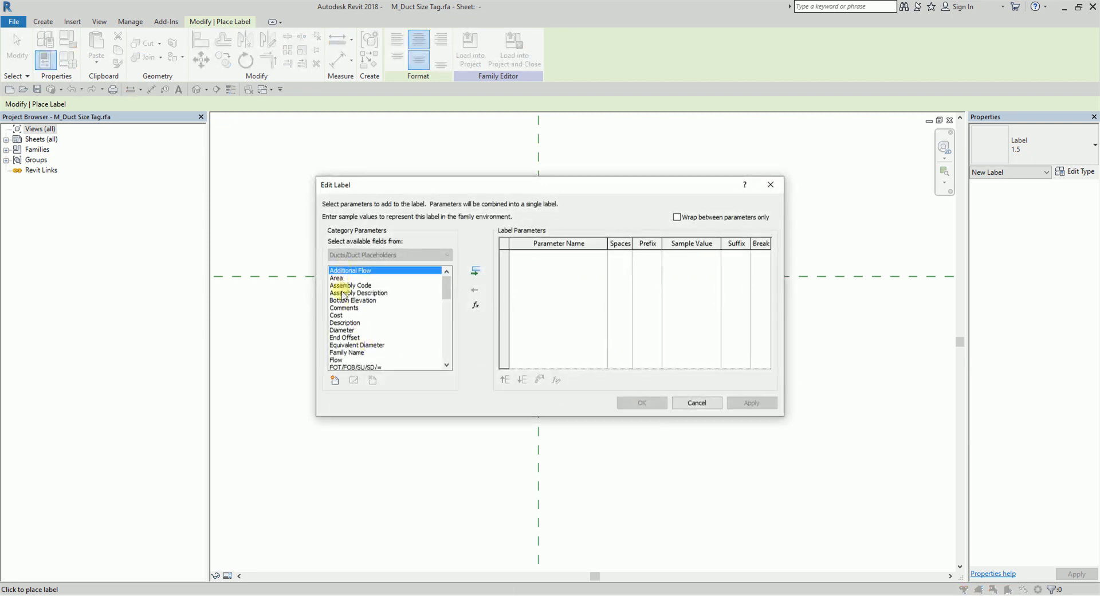
drag(446, 288, 446, 339)
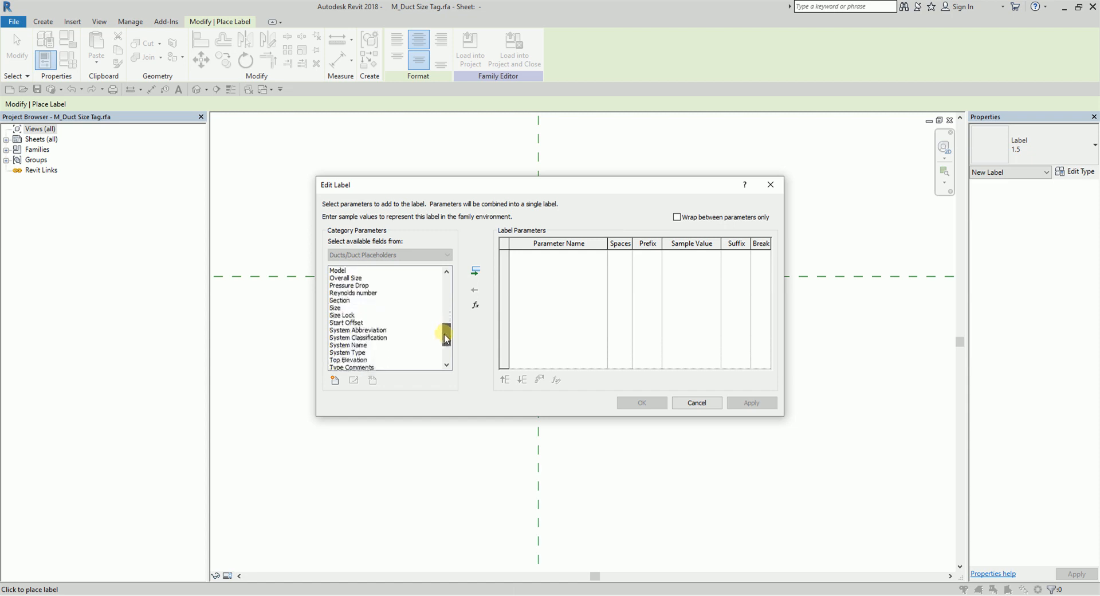
click(348, 352)
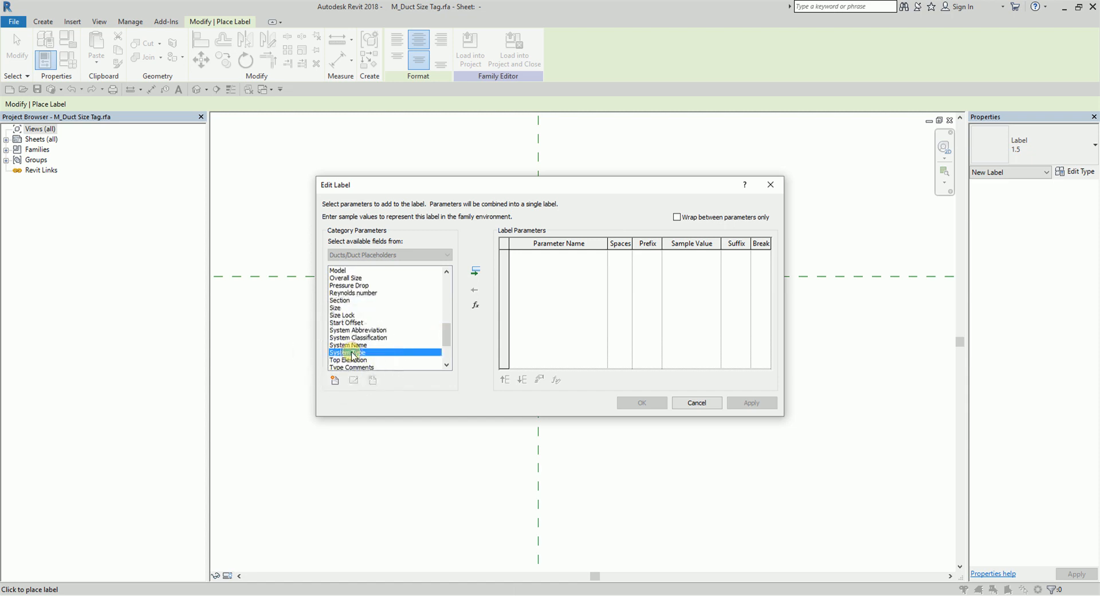
double_click(348, 353)
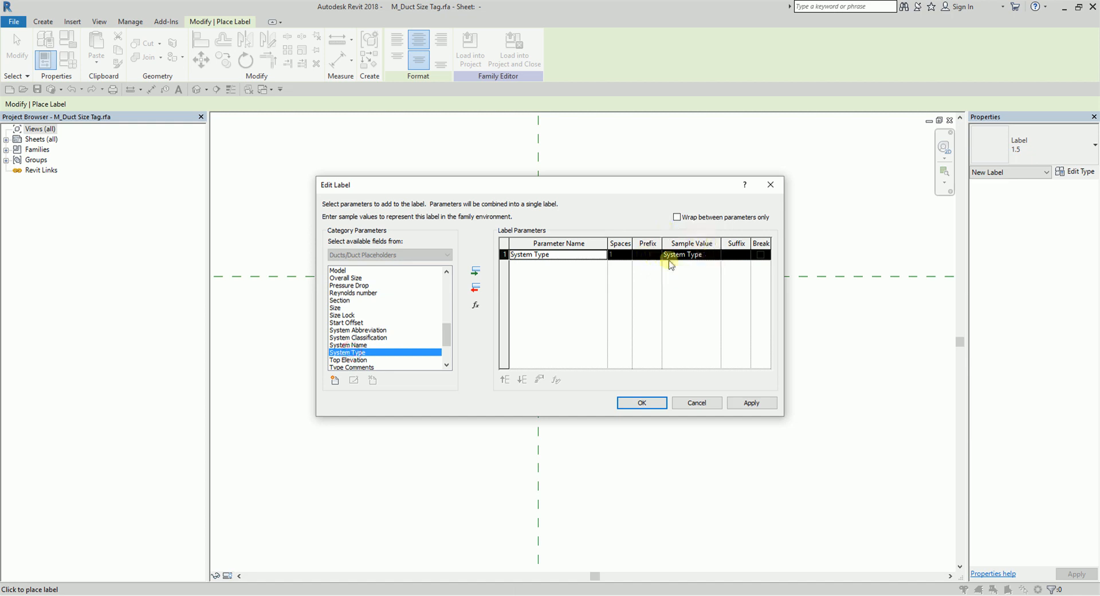
click(645, 402)
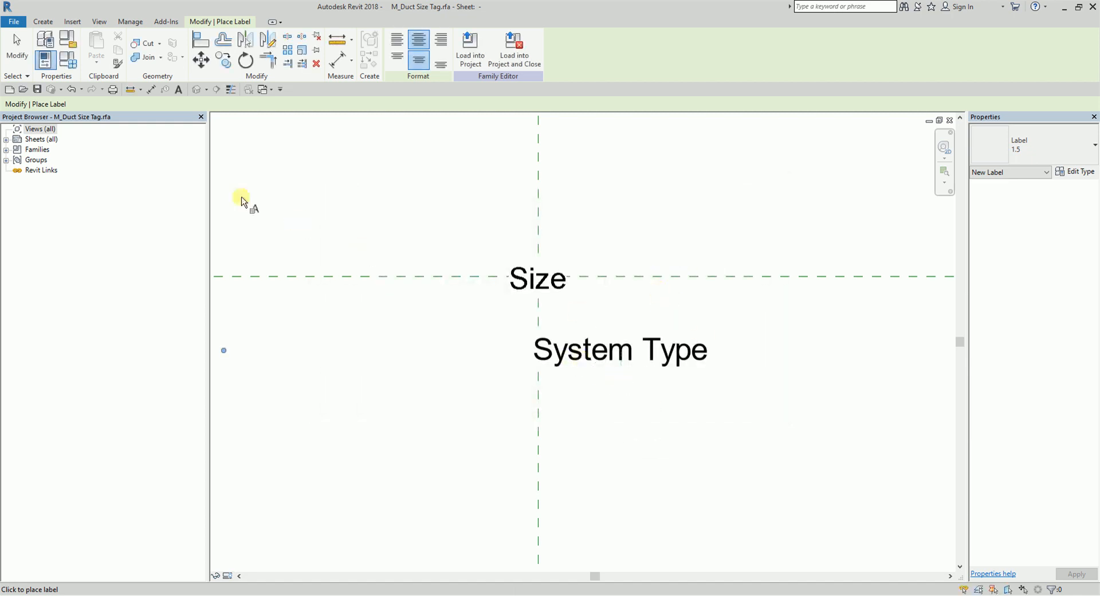
click(14, 49)
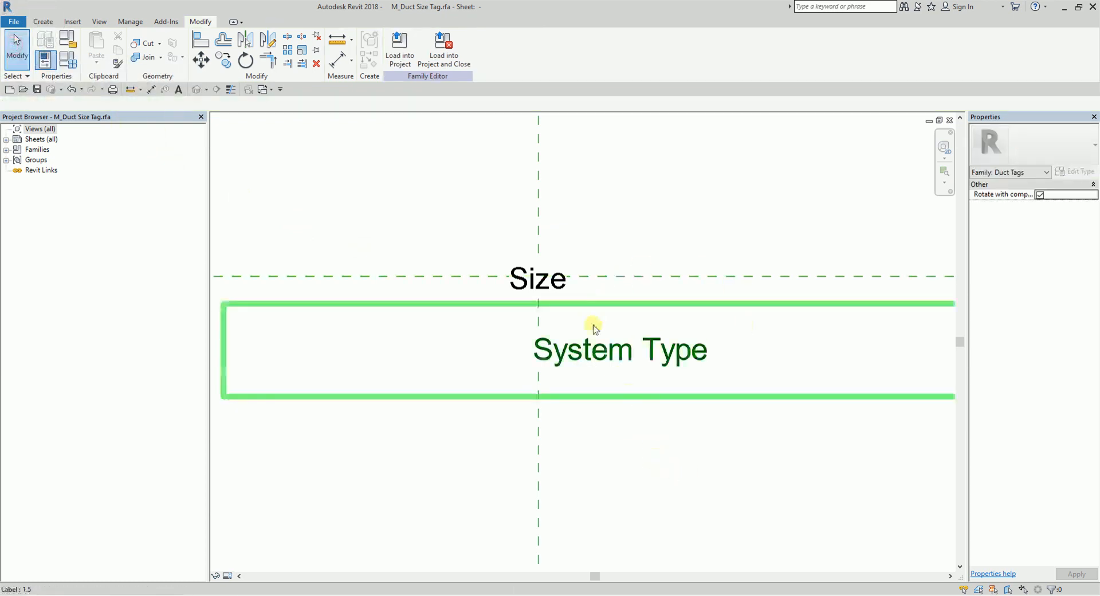
- Set the horizontal alignment of both the System Type and Size labels to Left
click(592, 352)
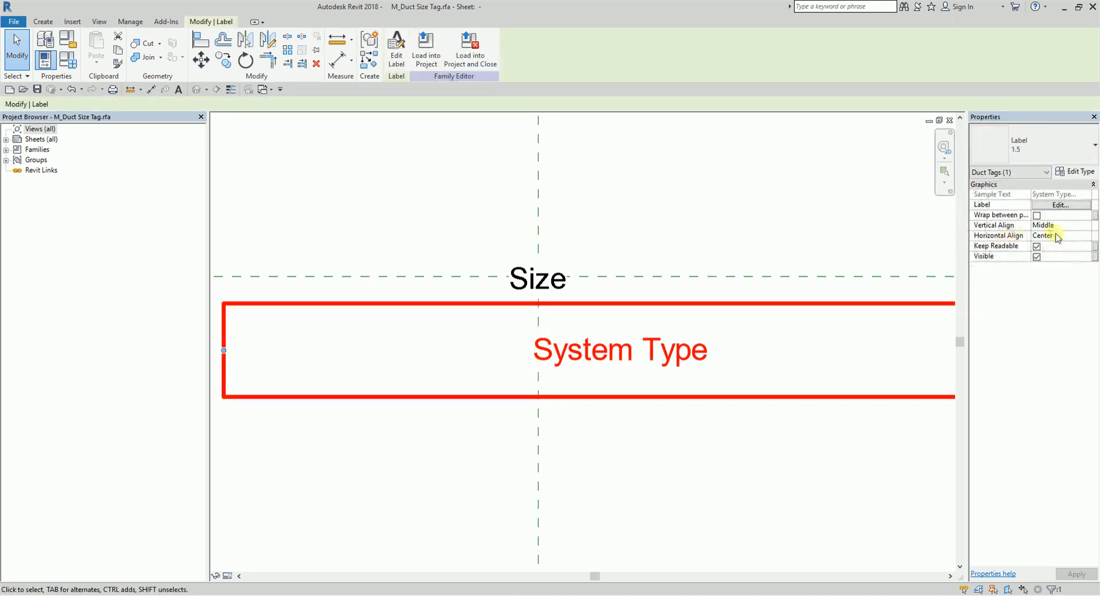
click(1085, 237)
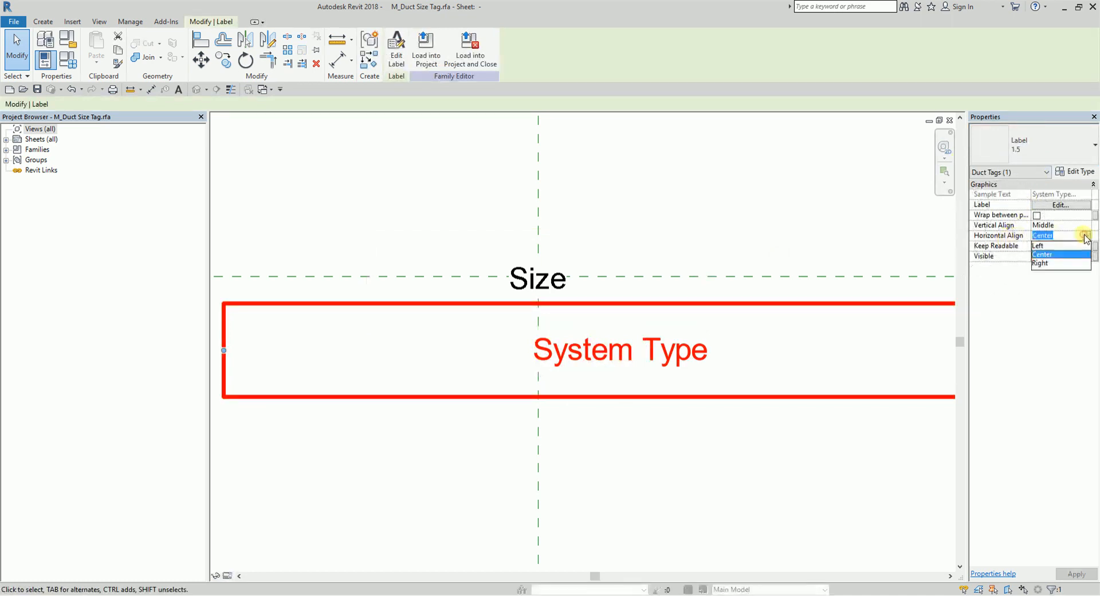
click(1039, 245)
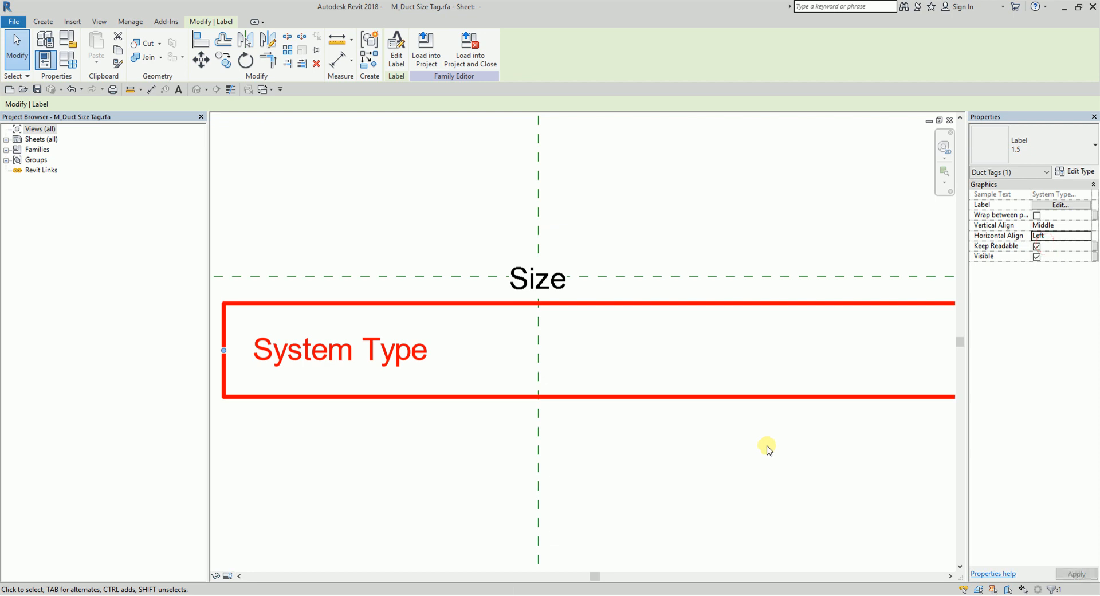
click(767, 445)
click(567, 289)
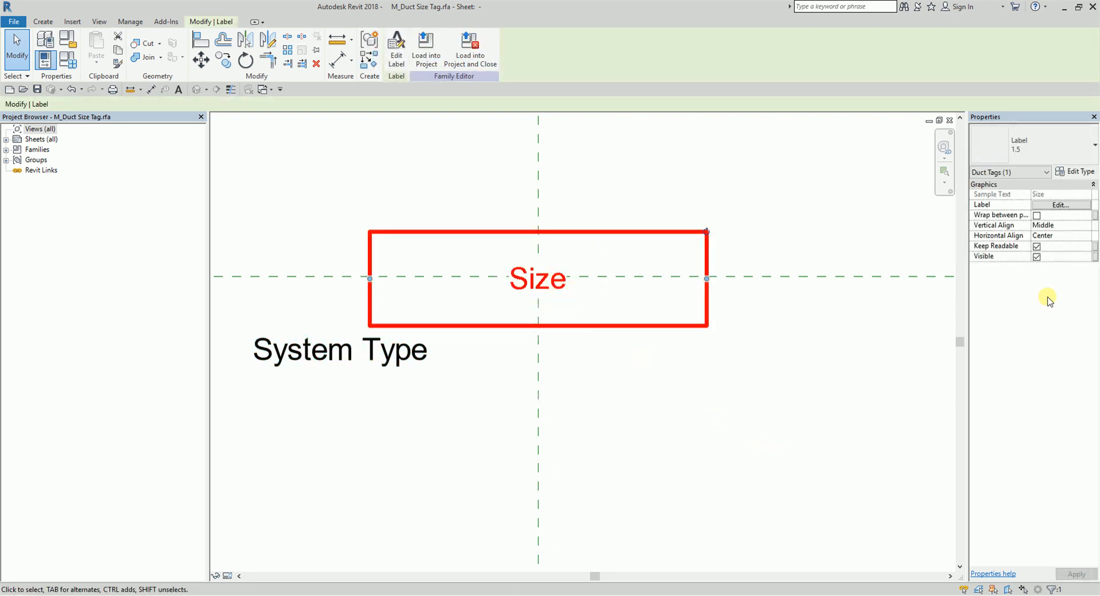
click(1088, 238)
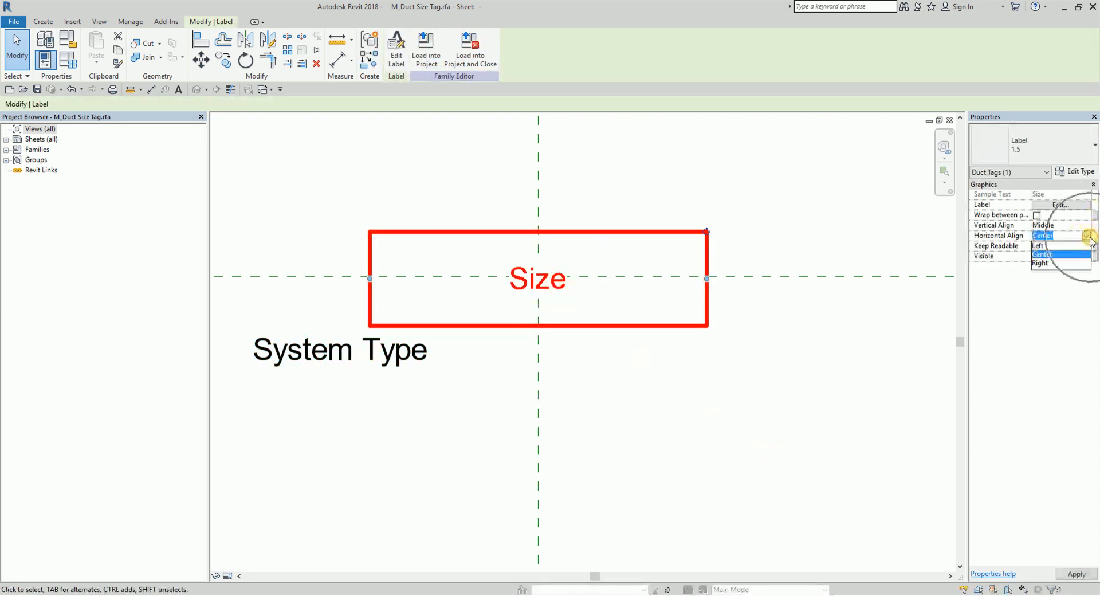
click(1039, 245)
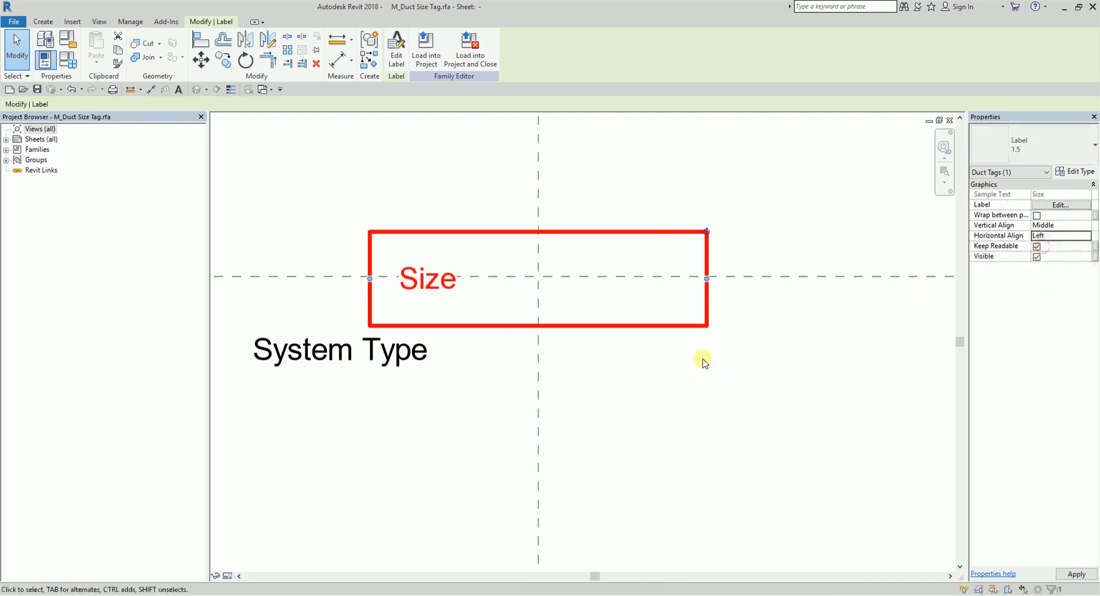
click(703, 358)
- Nudge the Size label to the right until its text starts just past the vertical reference plane
scroll(555, 369, down, 1)
middle_drag(555, 368, 680, 321)
middle_drag(623, 297, 512, 340)
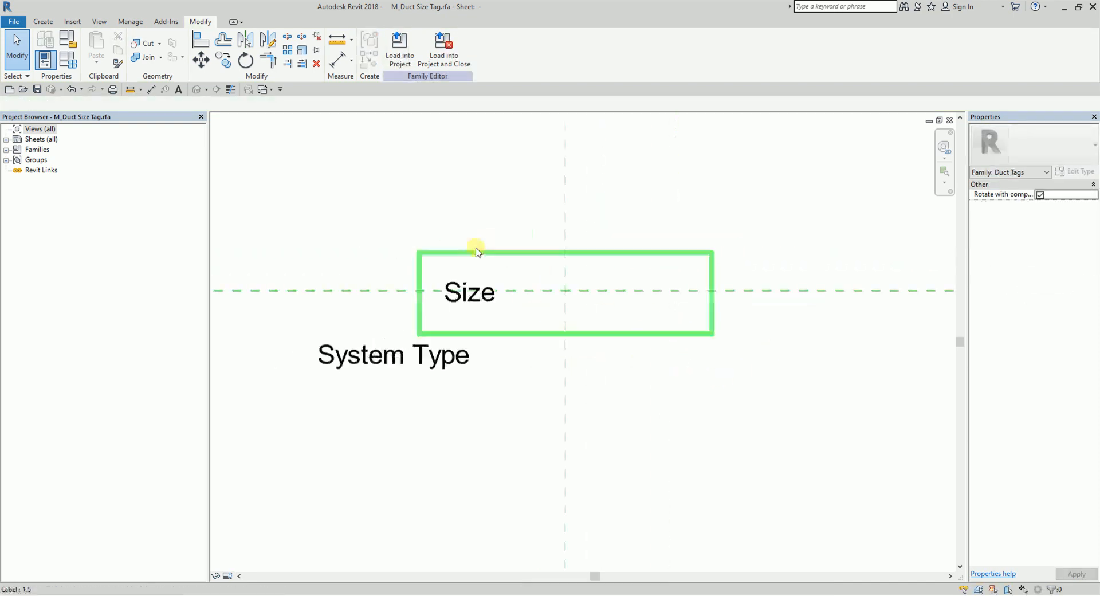
scroll(477, 244, up, 1)
click(474, 322)
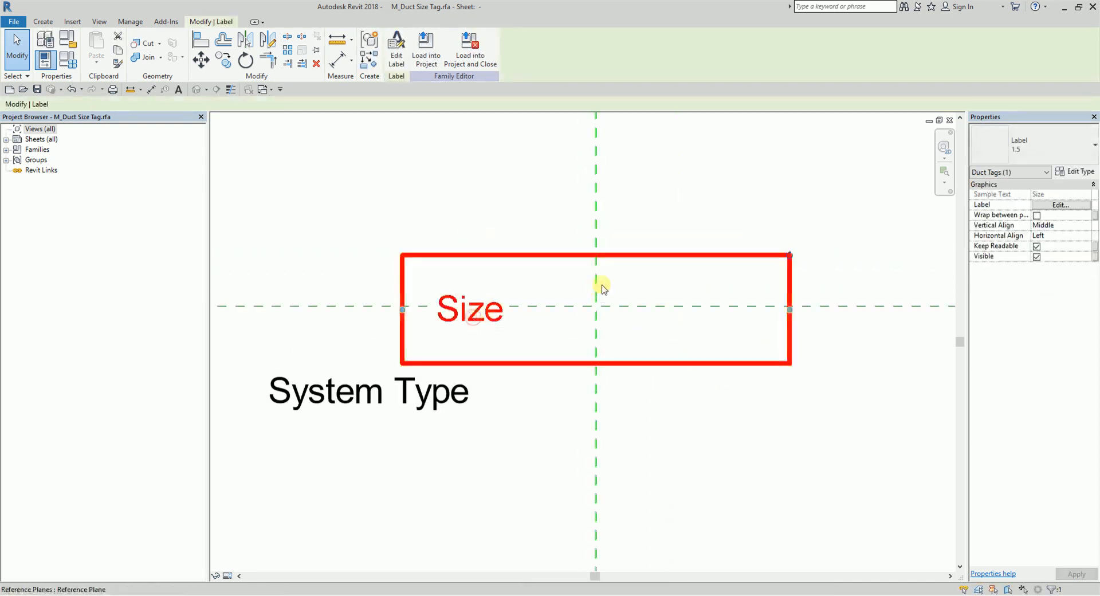
key(Right)
key(Right)
key(Right)
key(Right)
key(Right)
key(Right)
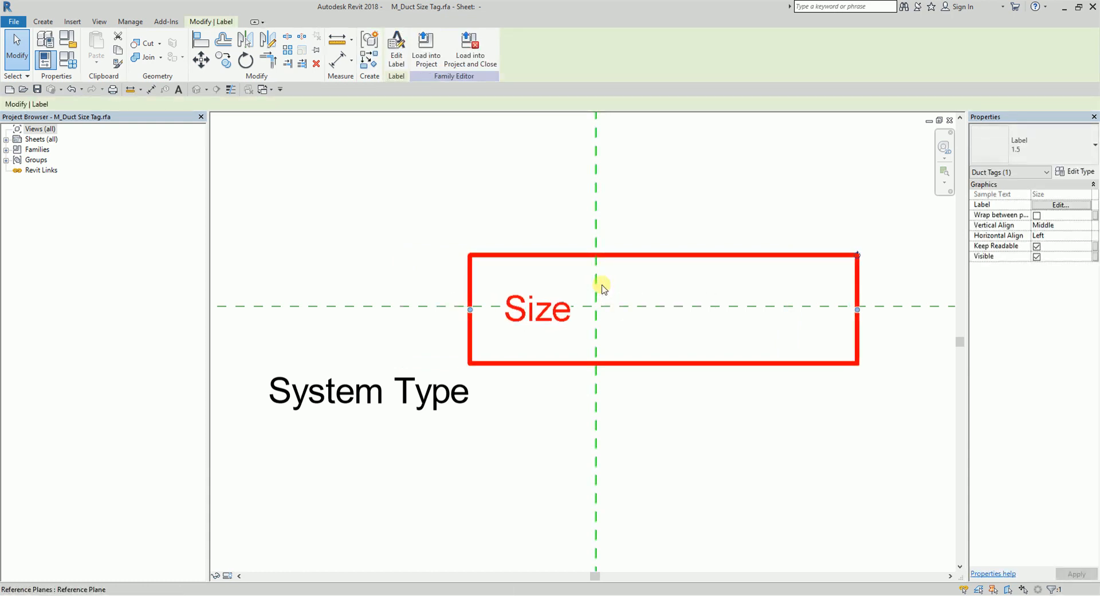
key(Right)
key(Right)
key(Right)
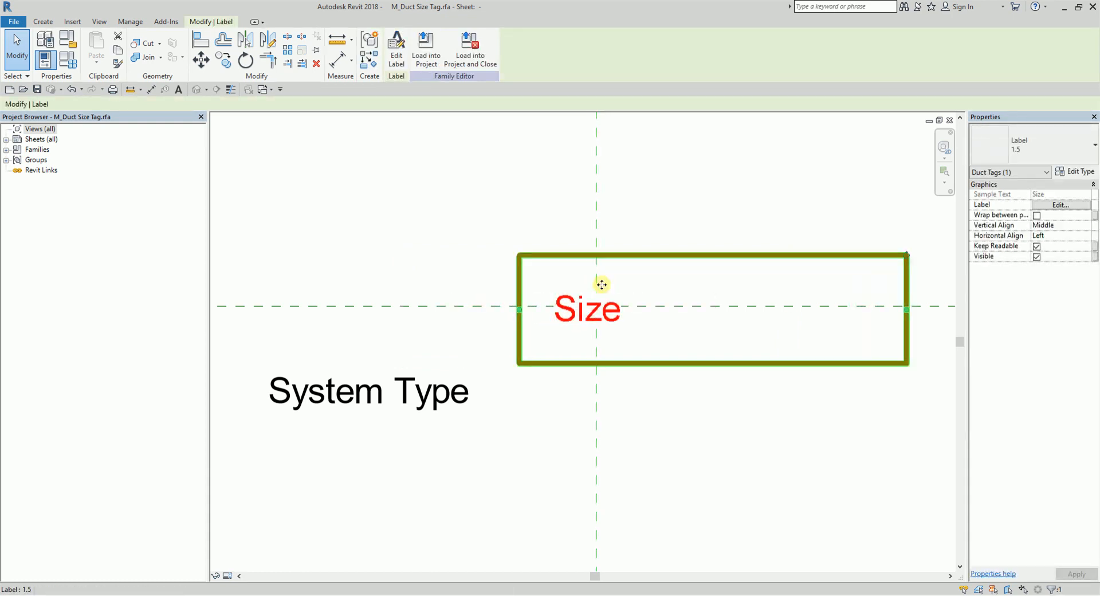
key(Right)
key(Right)
key(Right)
key(Right)
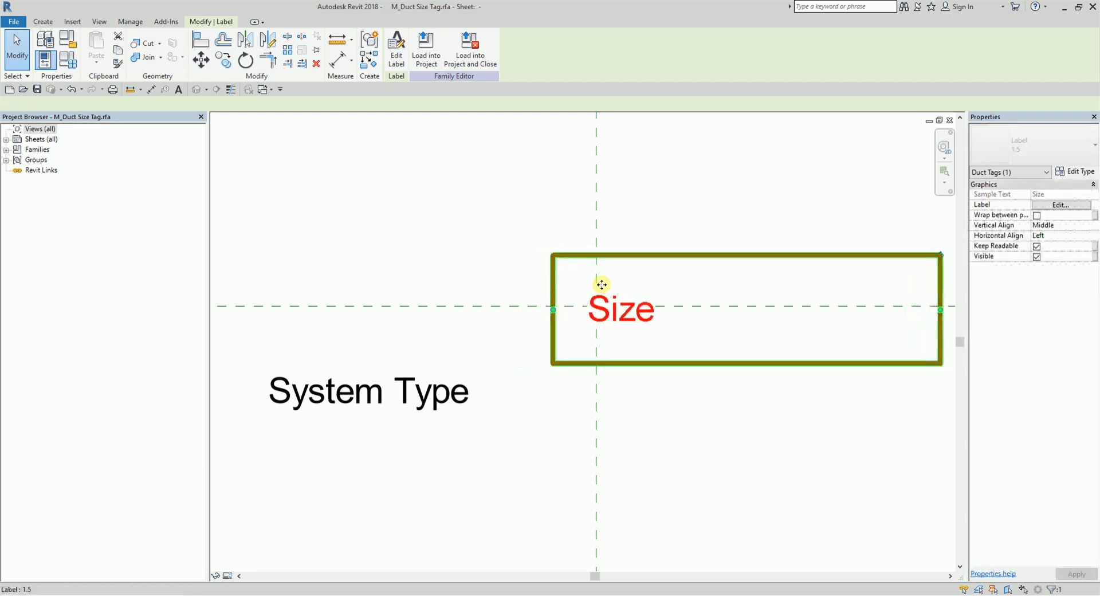
click(437, 190)
- Move the System Type label directly beneath the Size label, lining up the left edges of their text
scroll(402, 199, down, 1)
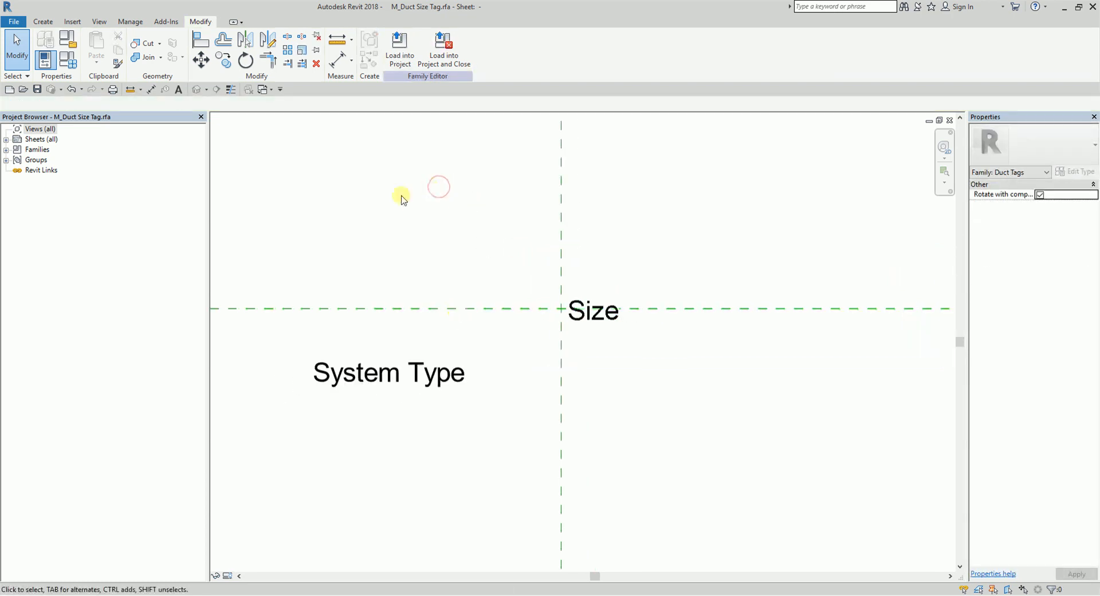
click(327, 373)
drag(327, 373, 584, 351)
click(693, 451)
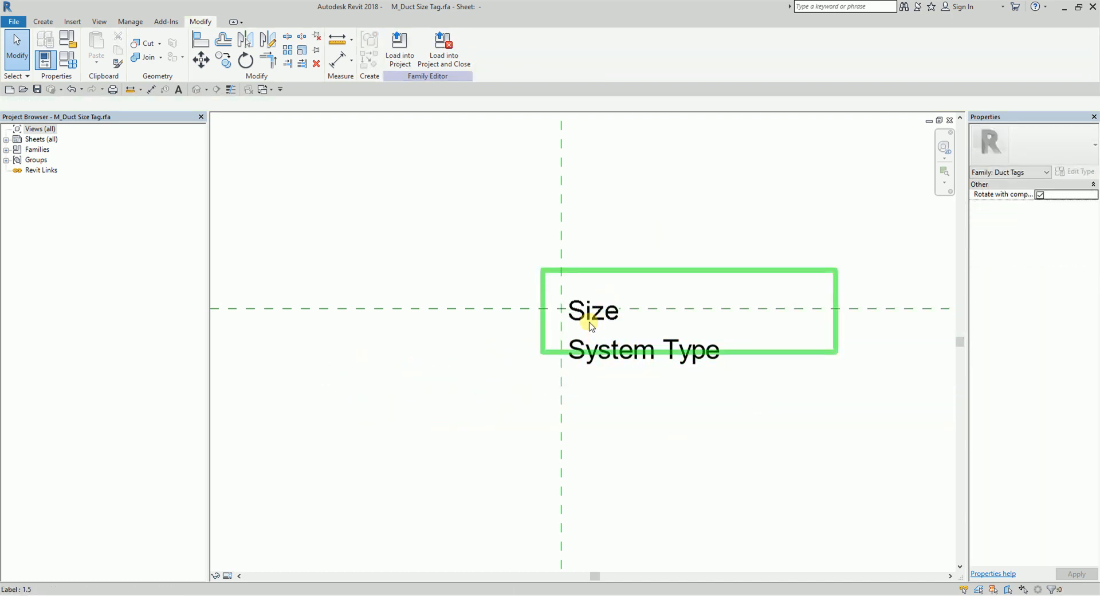
click(712, 163)
scroll(658, 378, down, 1)
middle_drag(652, 410, 670, 376)
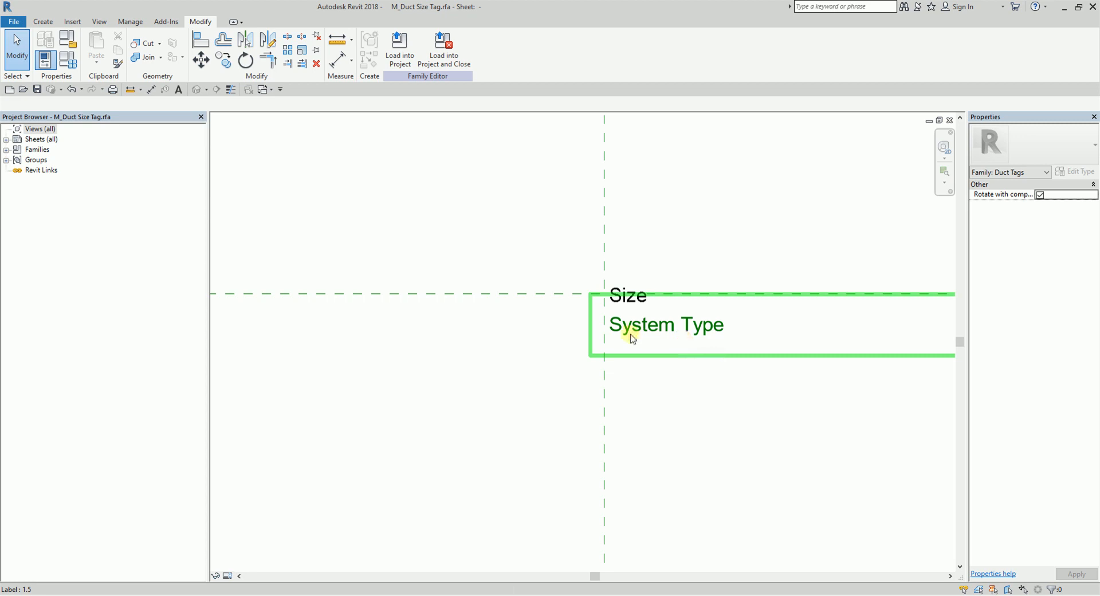
- Duplicate the 3/32" text type as a new type named 1.5 and set its text size to 1.5 mm
click(641, 296)
click(612, 252)
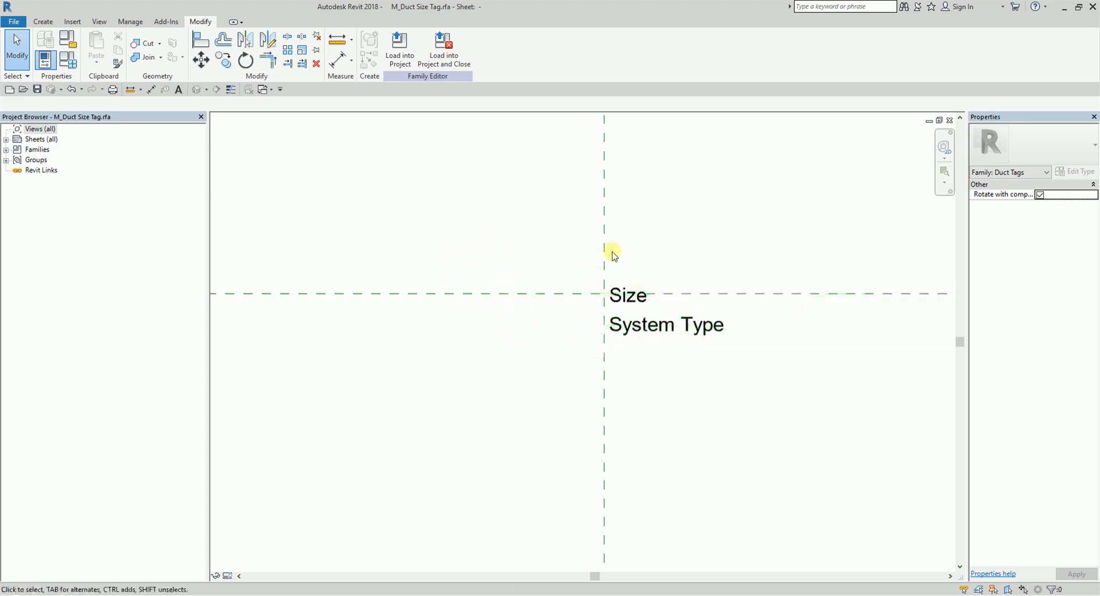
click(44, 21)
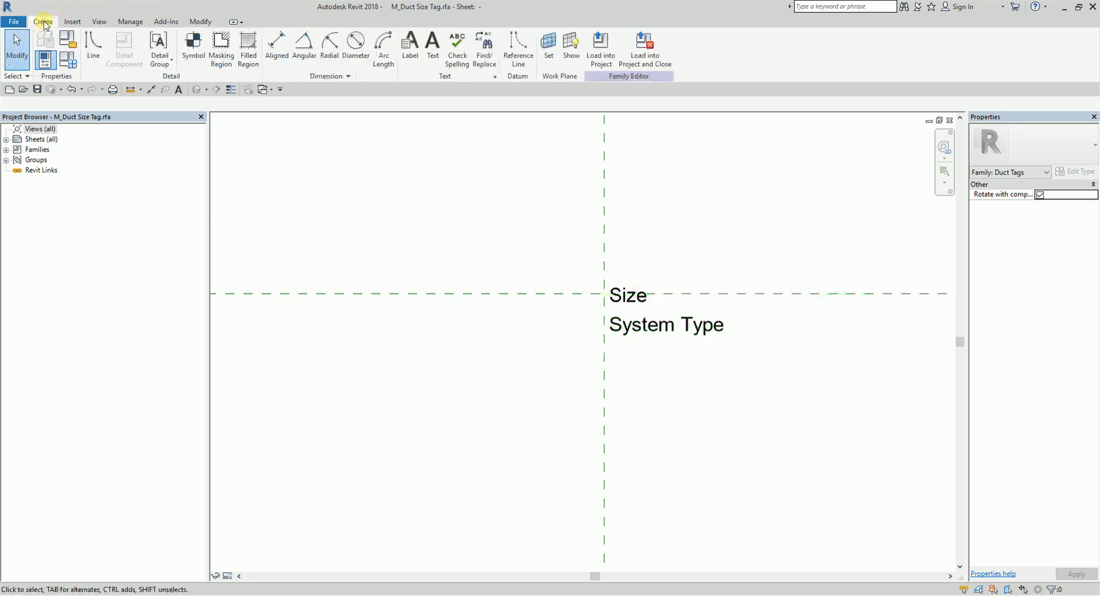
click(432, 51)
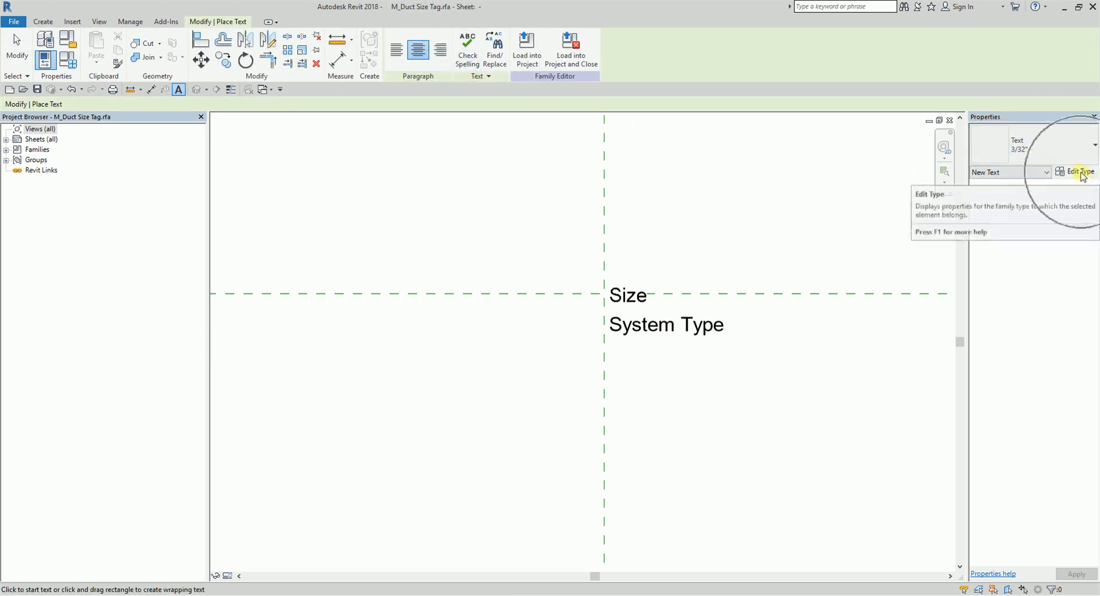
click(1081, 172)
click(609, 177)
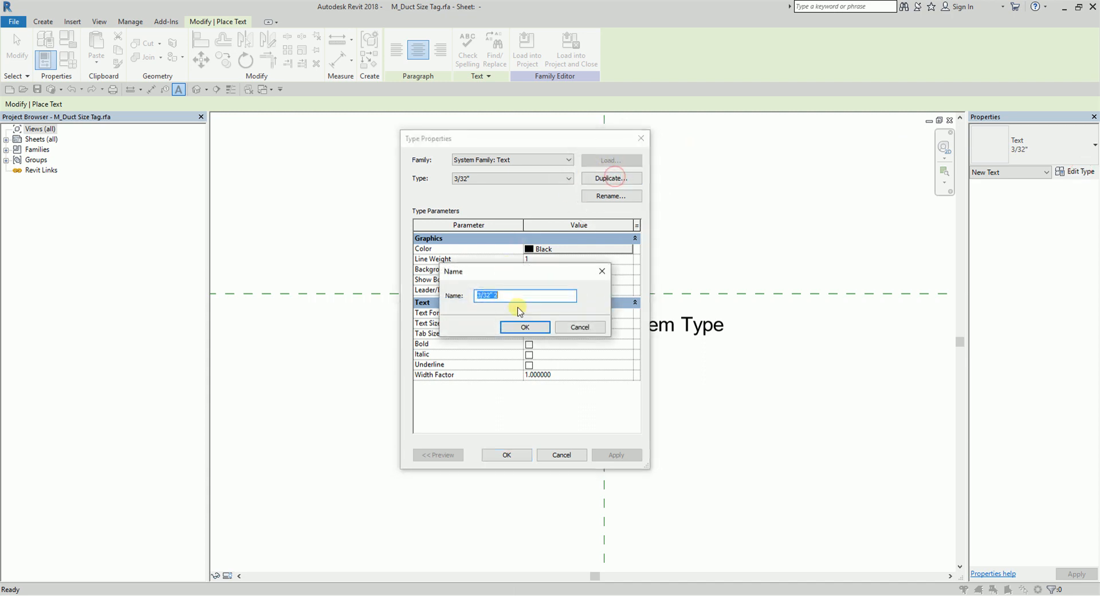
text(1.5)
click(524, 326)
click(575, 324)
text(1.5)
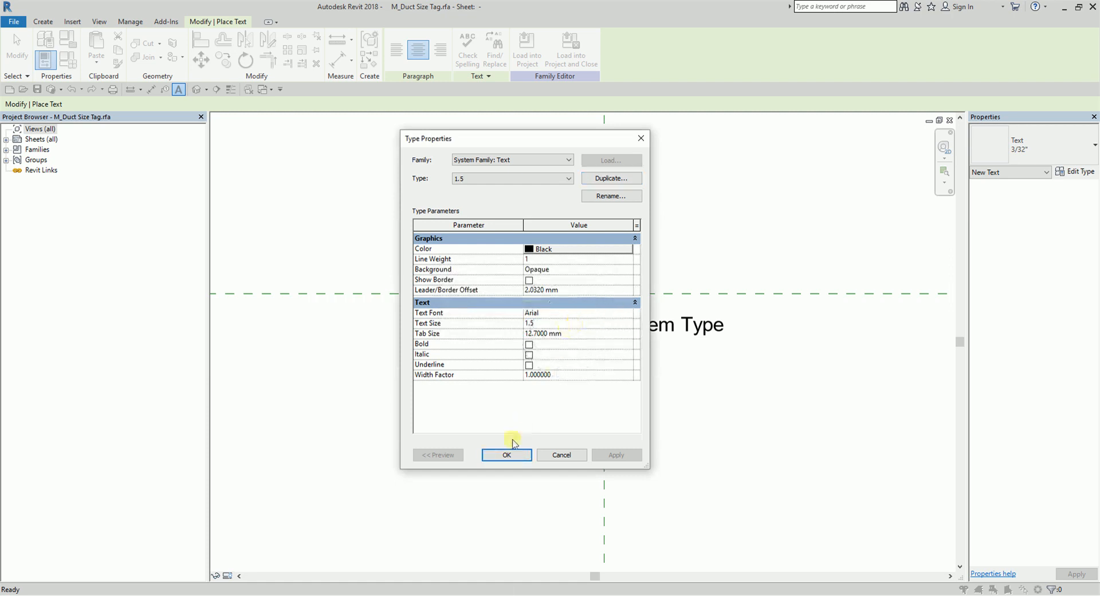
click(514, 457)
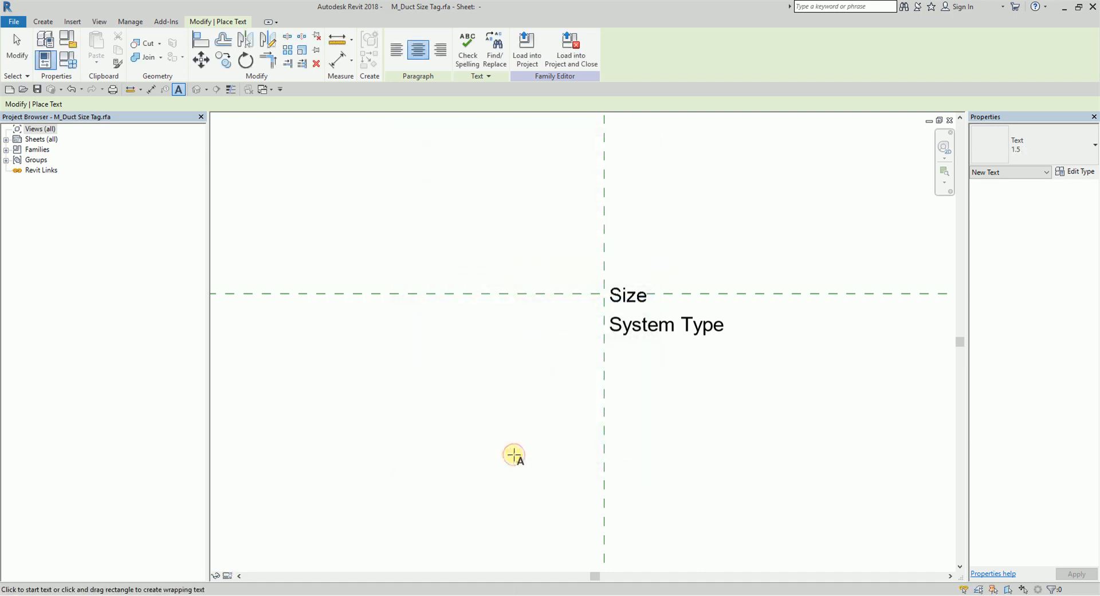
- Place a text note reading "Size:" in the empty area above and to the left of the Size label
click(488, 223)
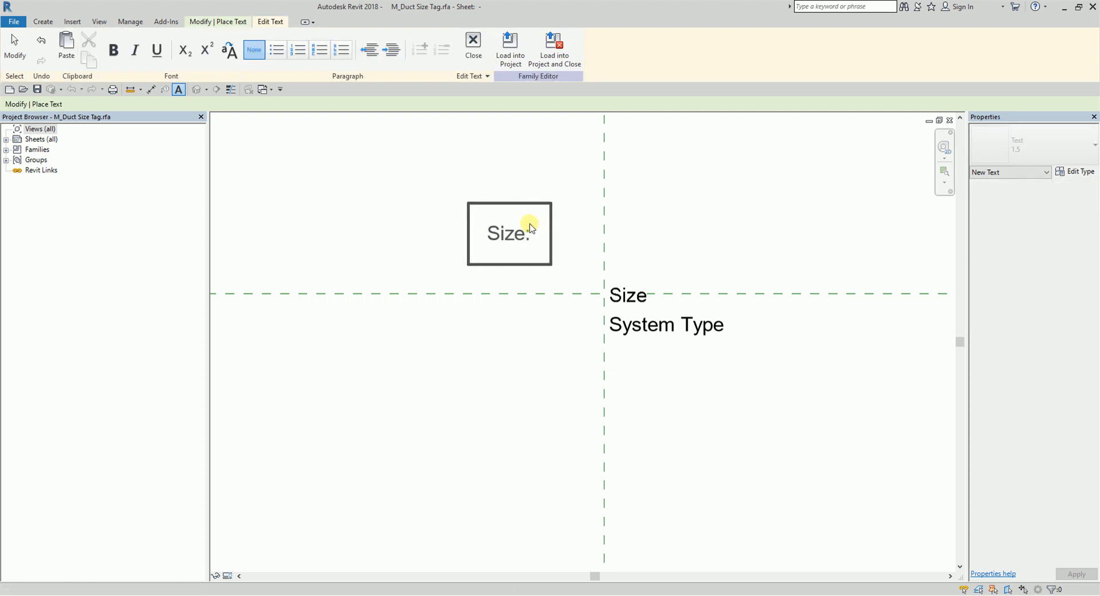
click(515, 345)
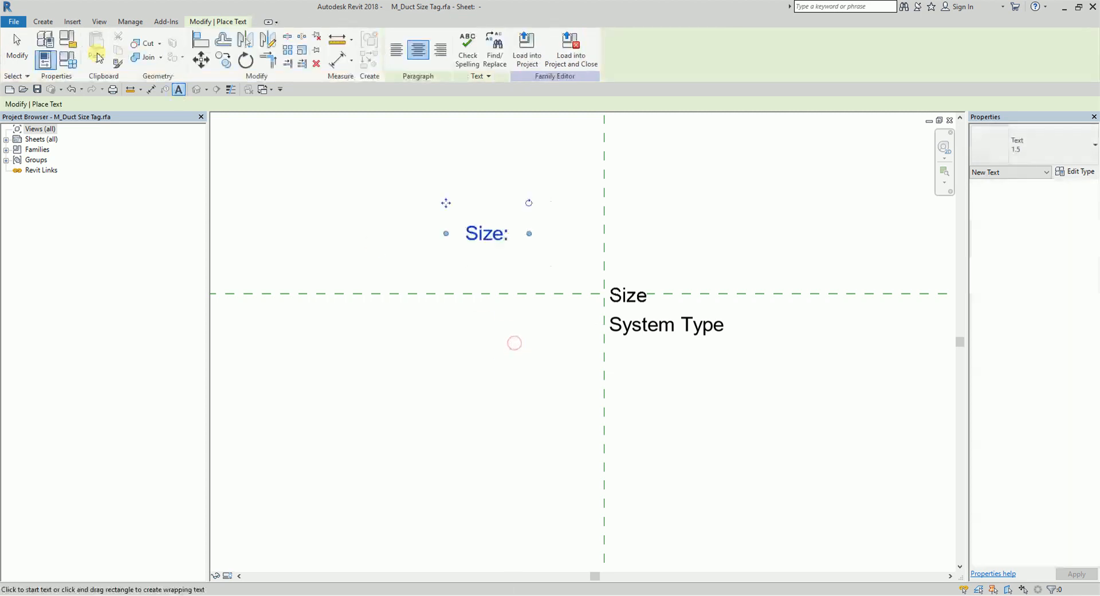
click(14, 48)
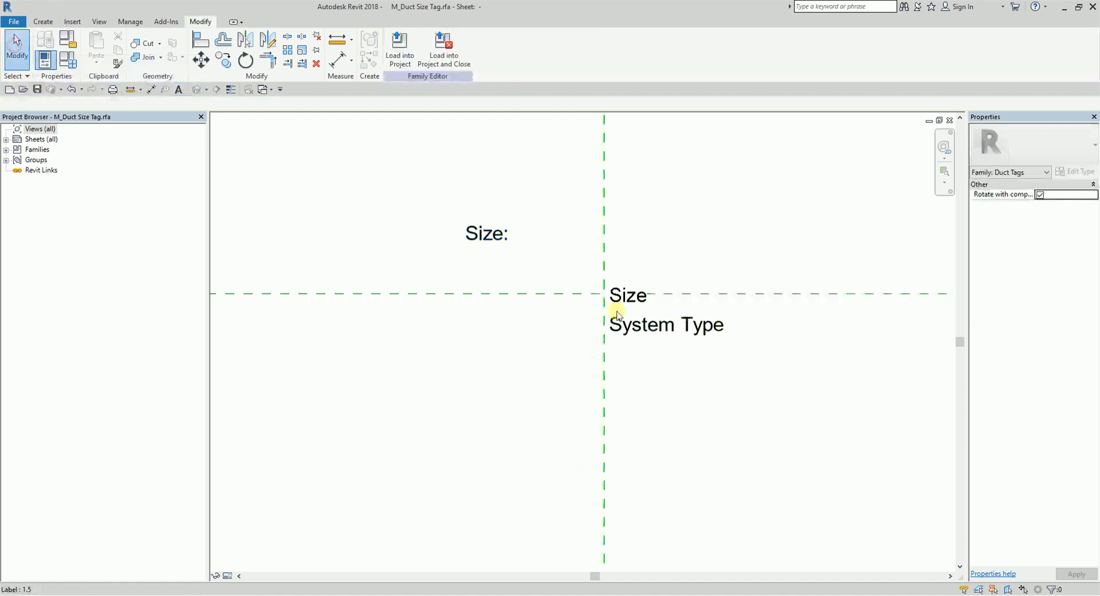
- Set the horizontal alignment of the "Size:" text note to Left
scroll(610, 309, up, 1)
click(439, 224)
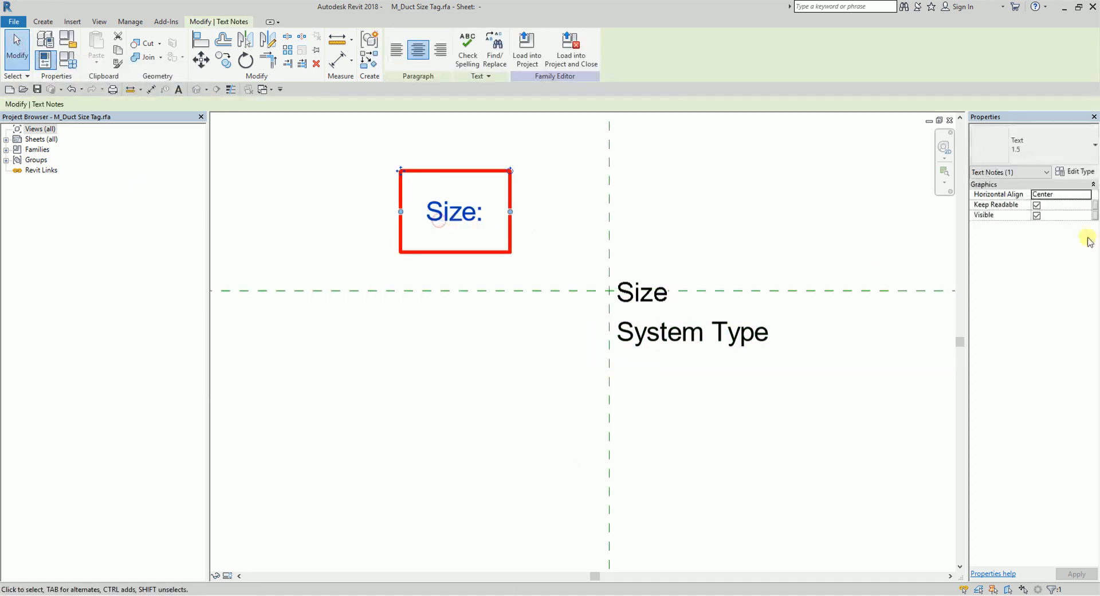
click(1084, 195)
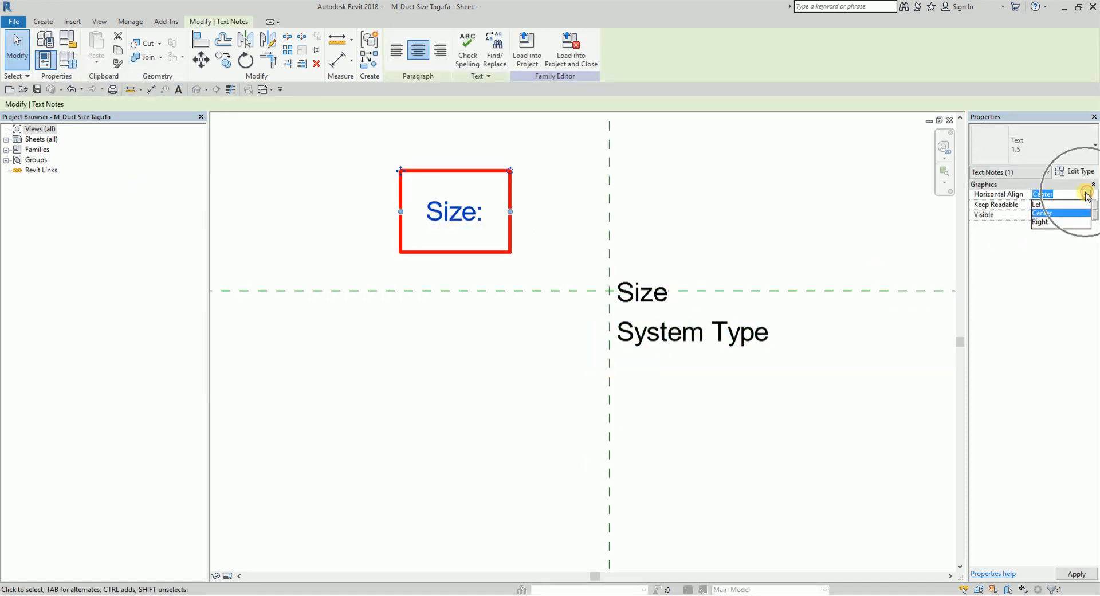
click(1041, 204)
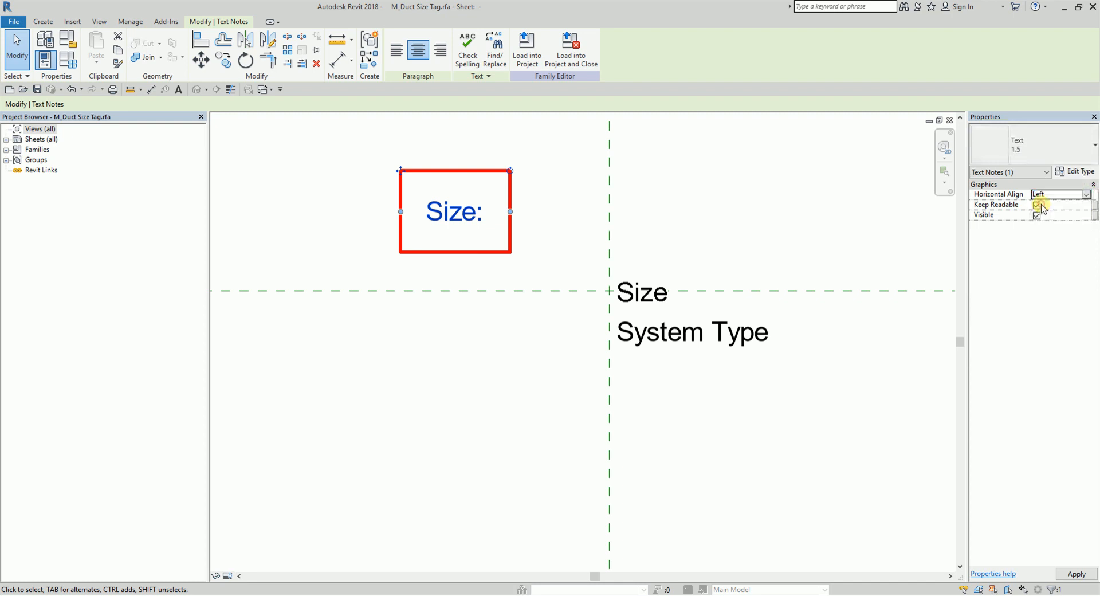
click(308, 173)
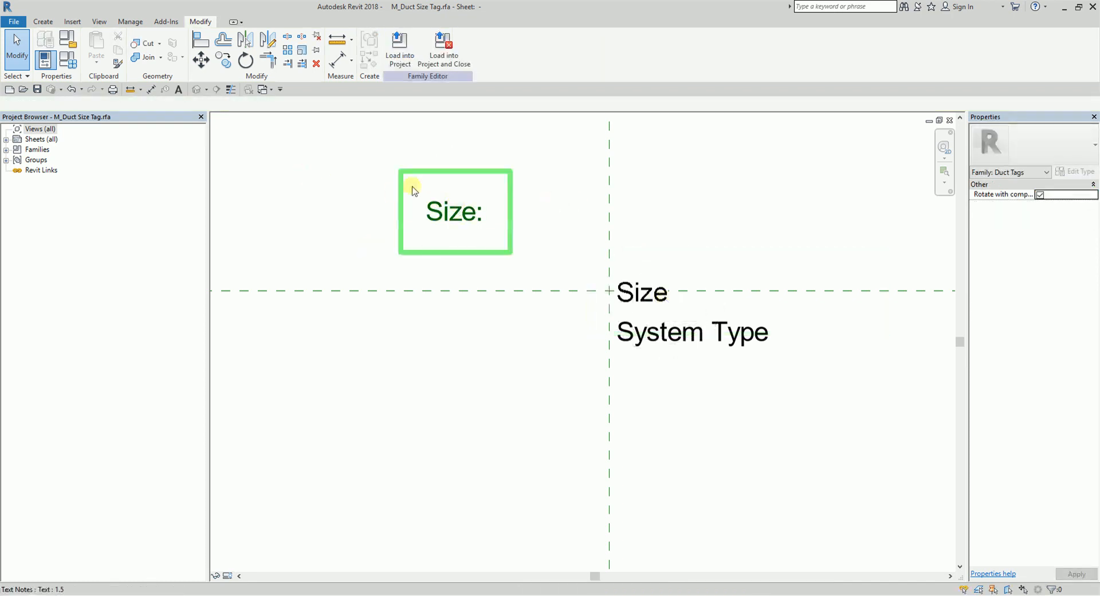
- Move the "Size:" text note level with the Size label, so its text ends just left of the vertical reference plane
ctrl+drag(453, 222, 533, 189)
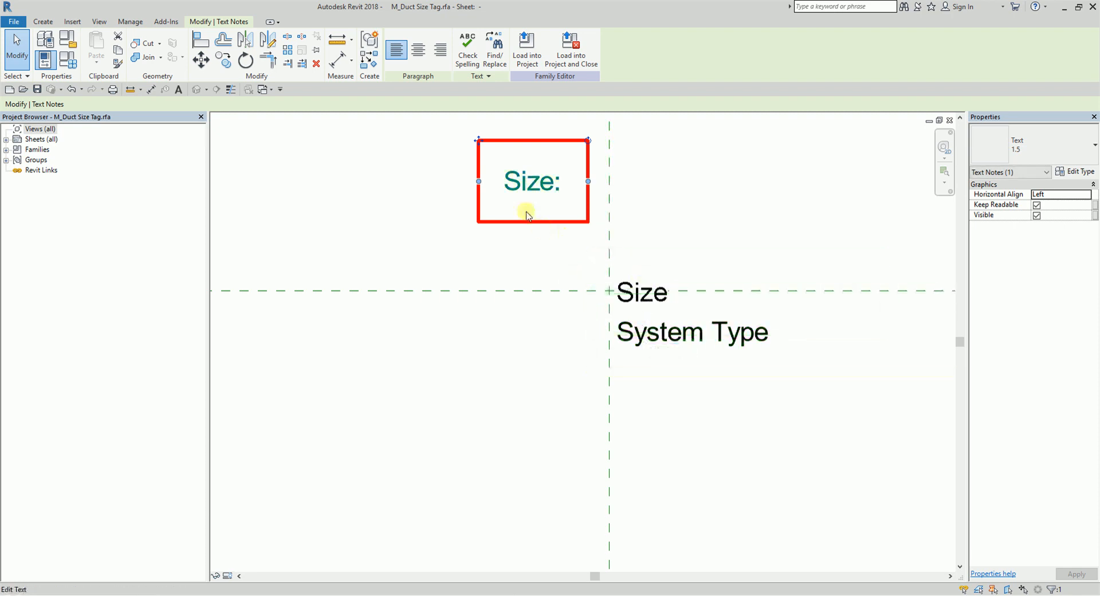
drag(478, 140, 541, 252)
scroll(722, 355, up, 6)
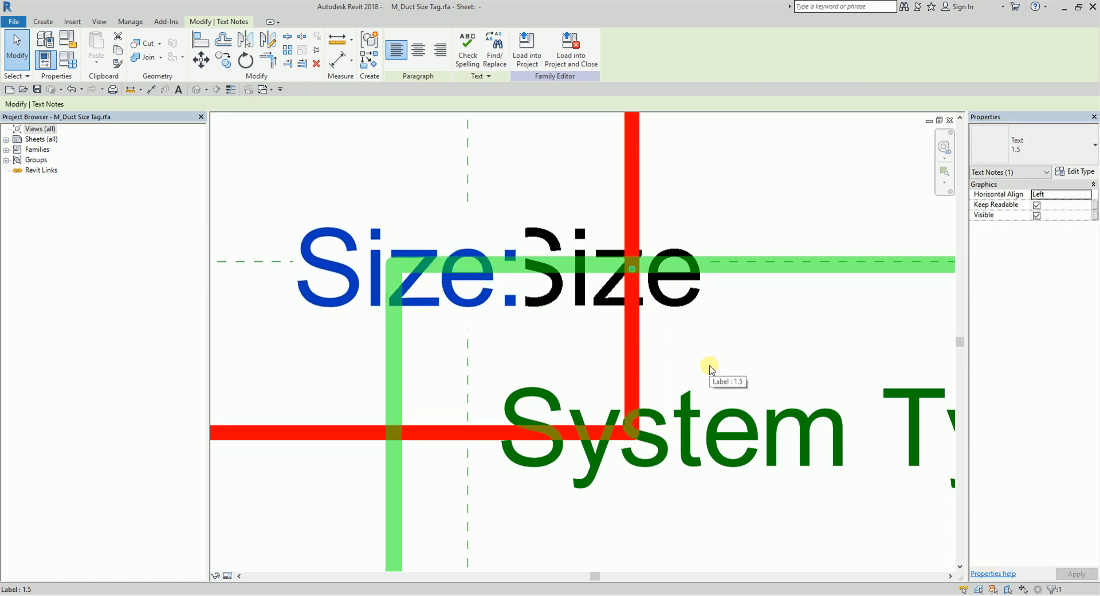
key(Left)
key(Left)
key(Left)
key(Left)
key(Left)
key(Left)
key(Left)
key(Left)
key(Left)
key(Left)
key(Left)
key(Left)
key(Left)
key(Left)
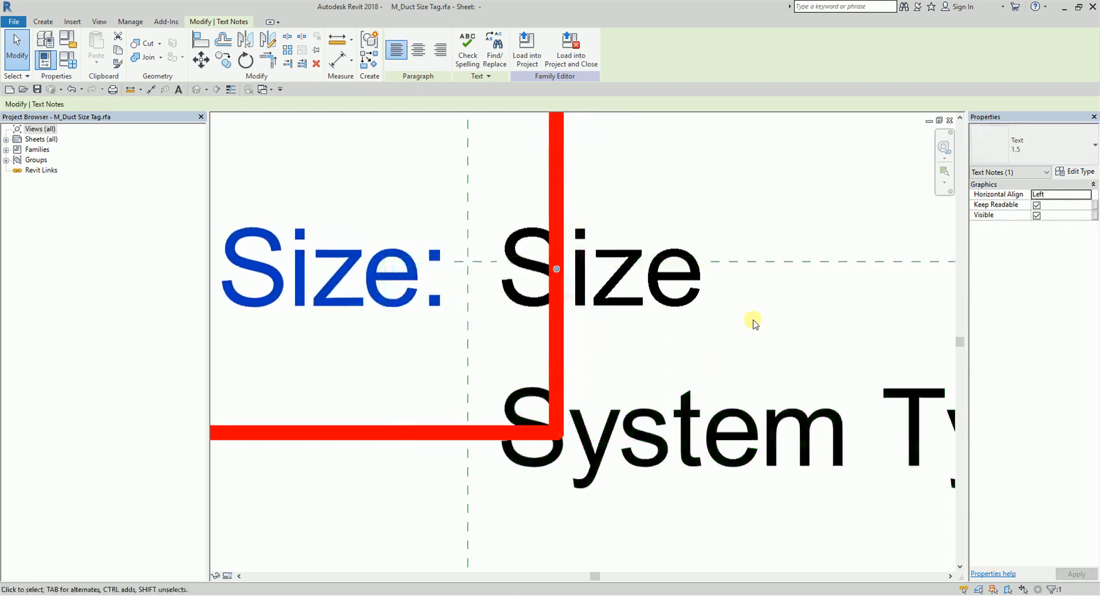
scroll(770, 322, down, 2)
click(791, 189)
scroll(552, 275, down, 2)
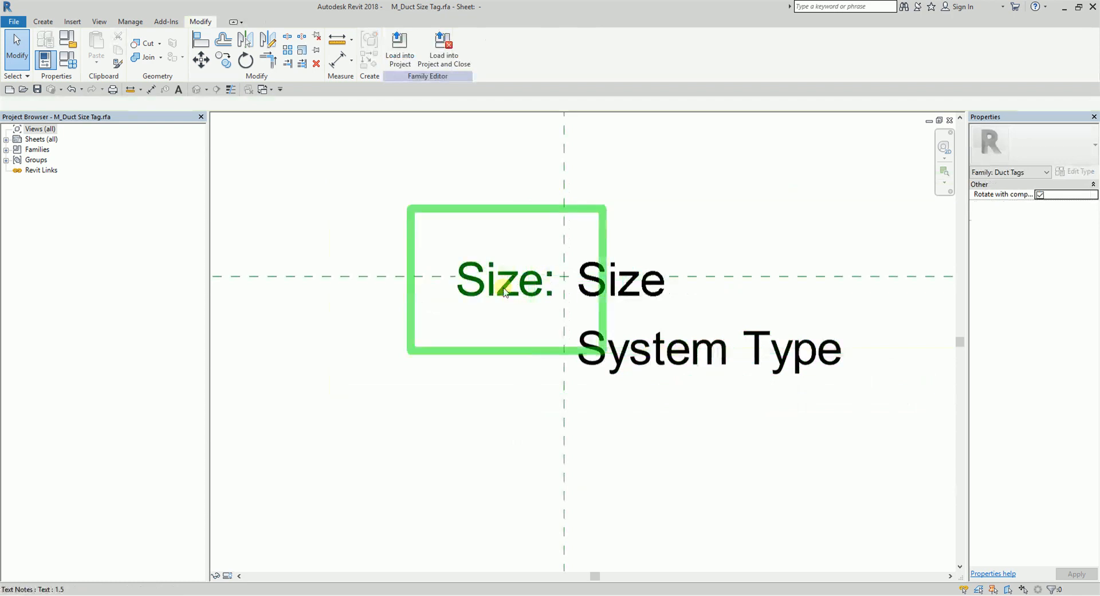
- Copy the "Size:" text note straight down to the level of the System Type label
click(482, 299)
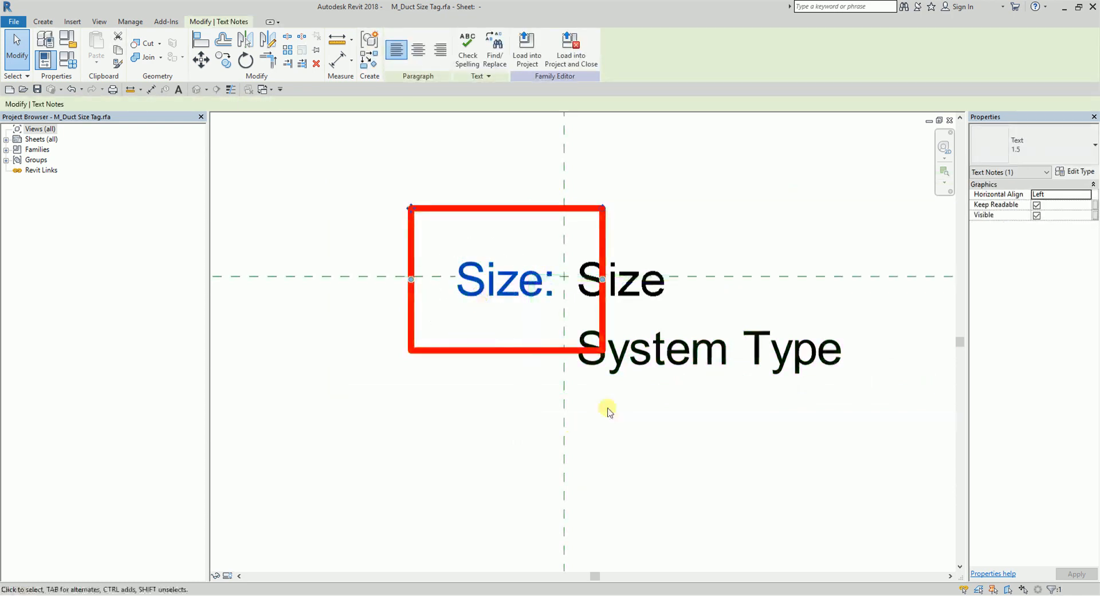
click(225, 59)
click(468, 283)
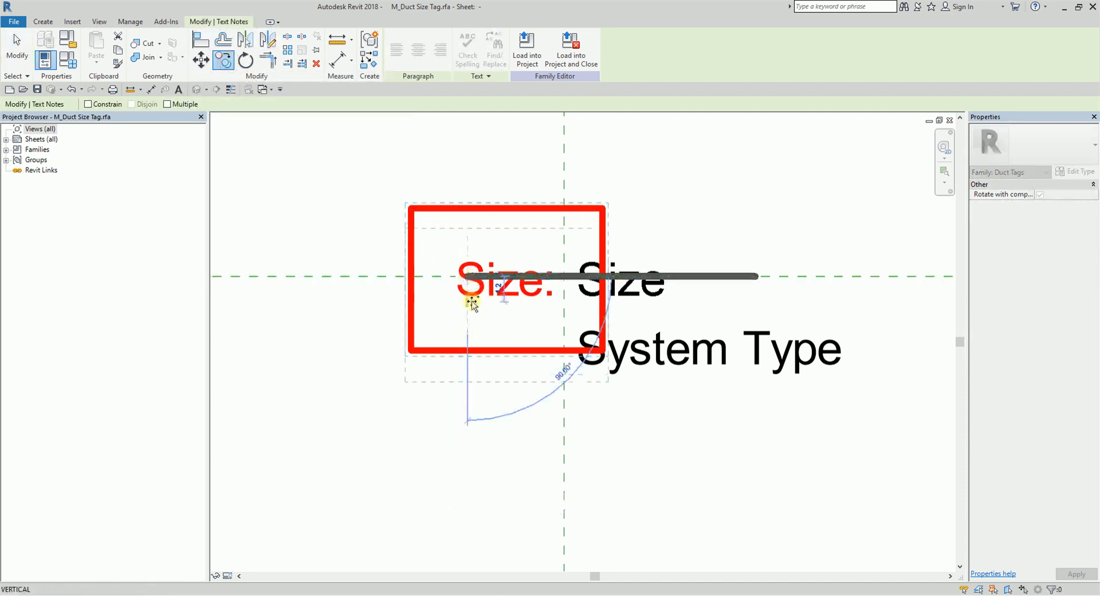
click(469, 350)
- Change the wording of the copied lower text note to "System Type:"
double_click(497, 352)
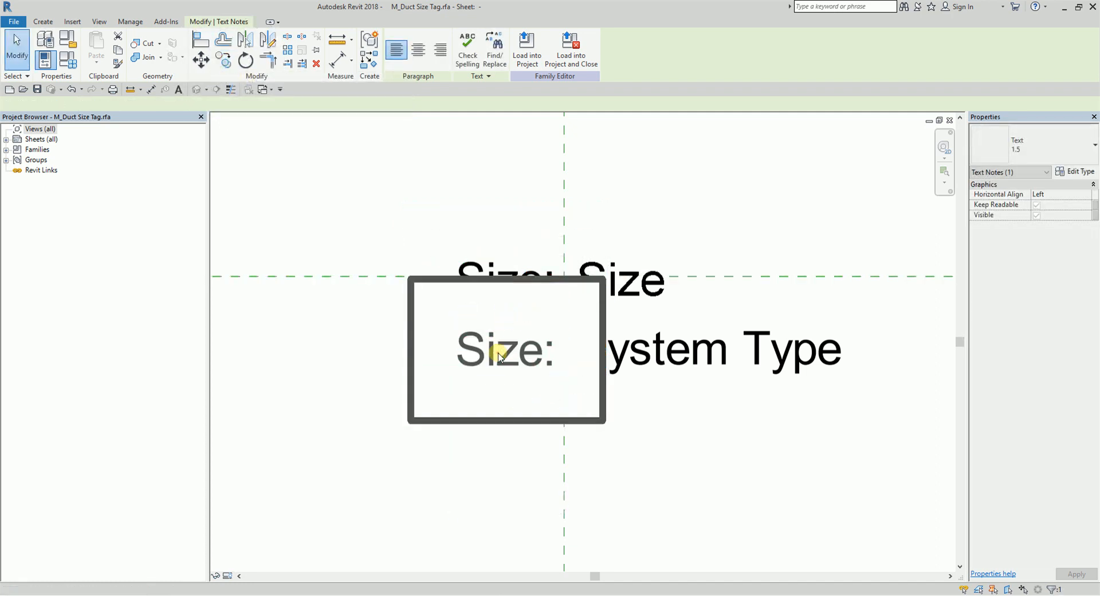
click(507, 365)
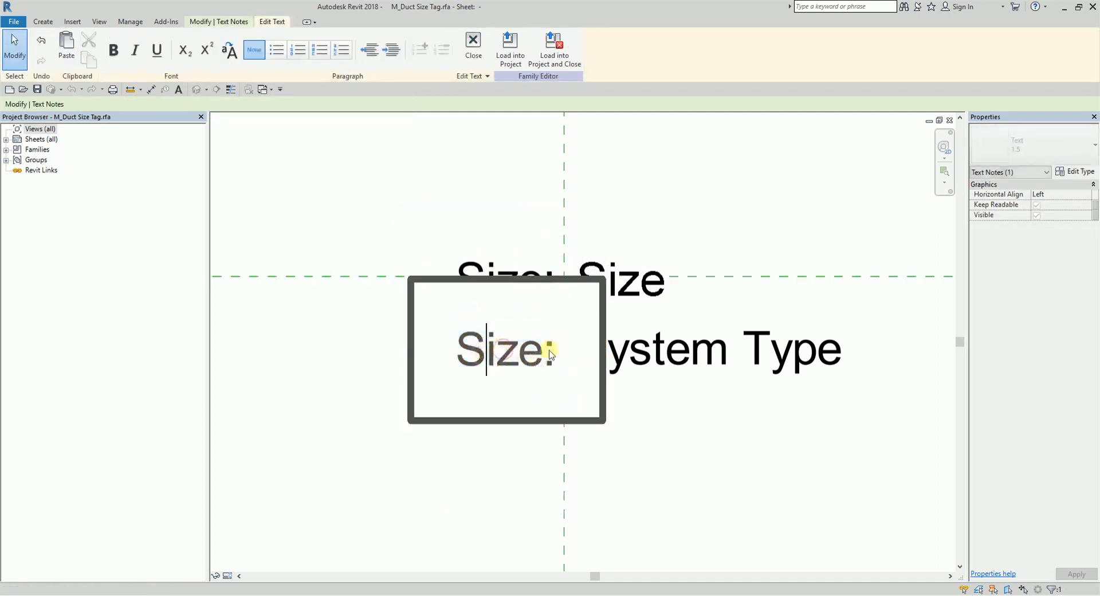
drag(456, 348, 576, 355)
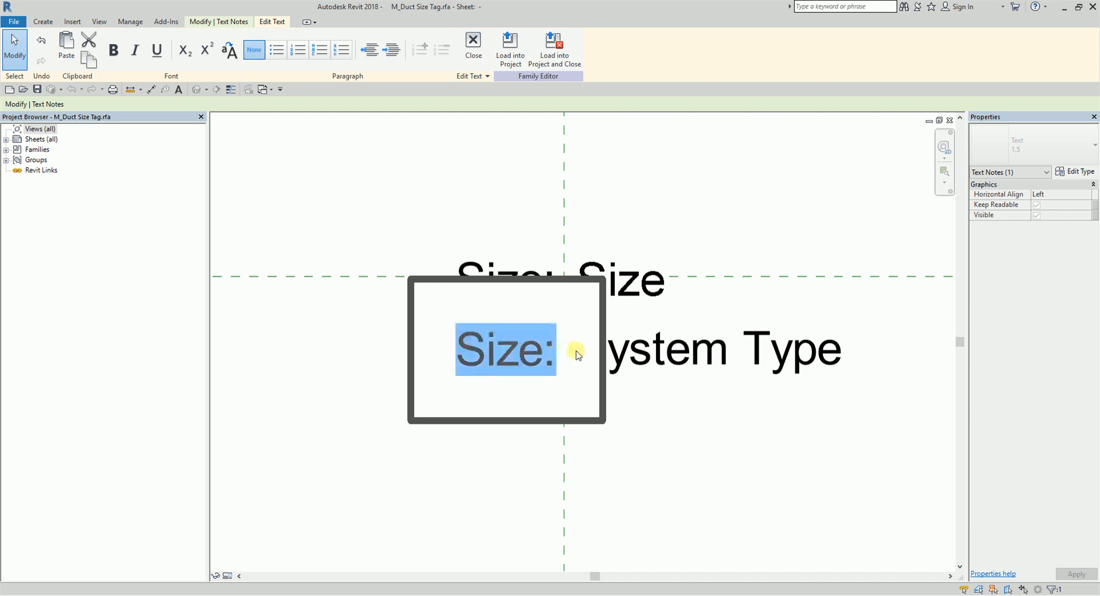
text(System)
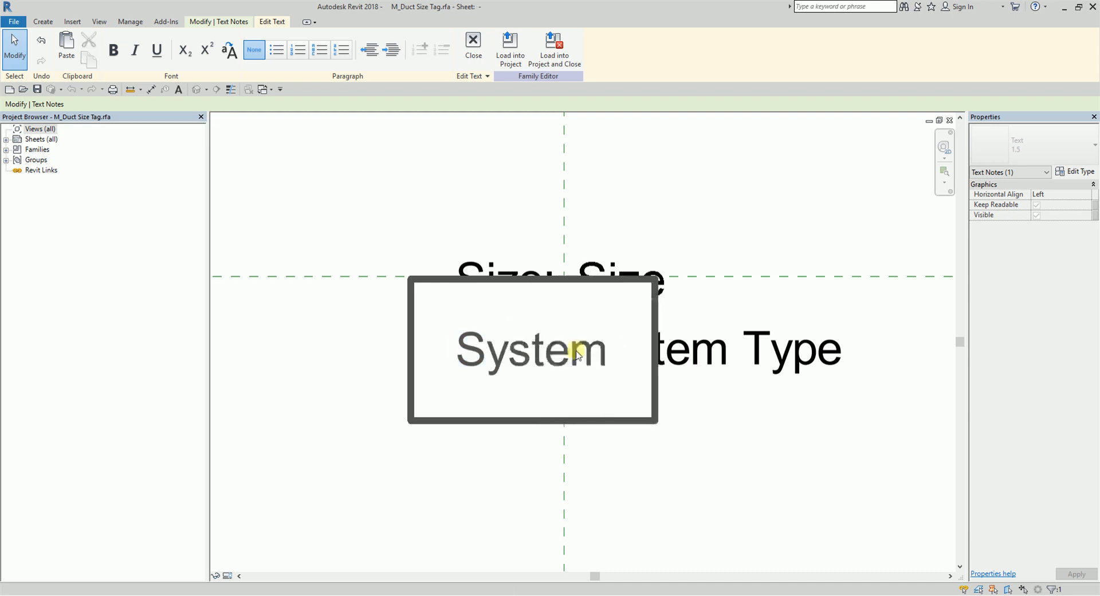
text( TypeL:)
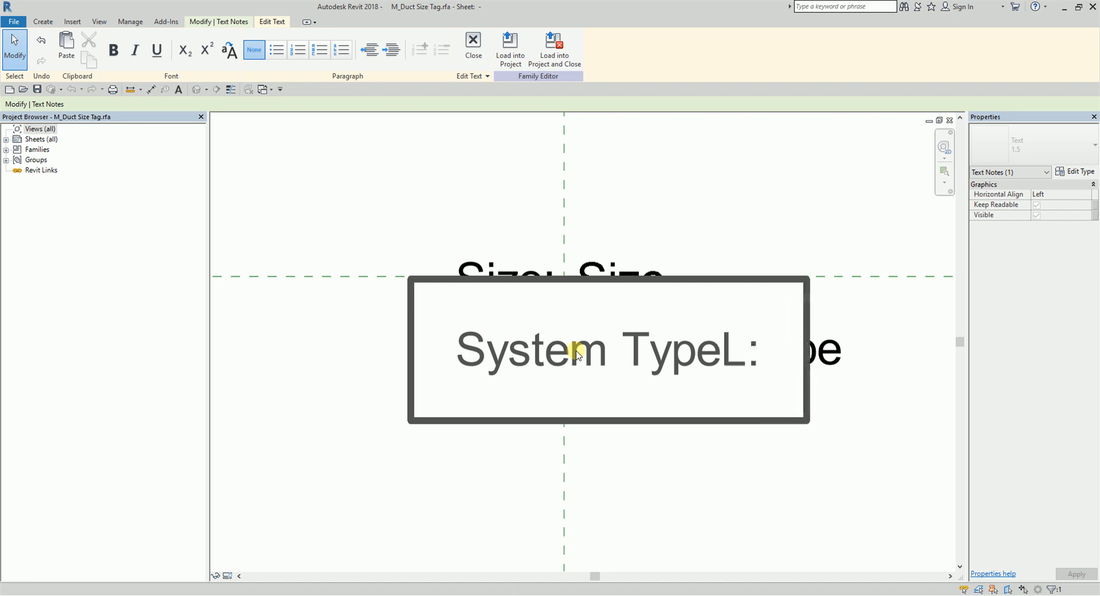
key(BackSpace)
key(BackSpace)
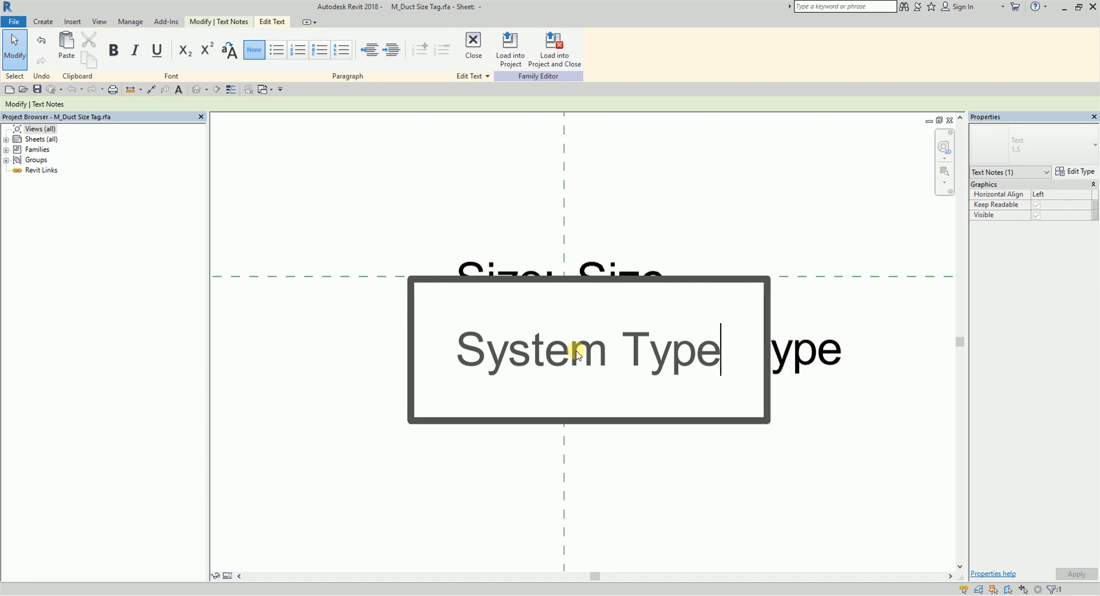
text(:)
click(692, 182)
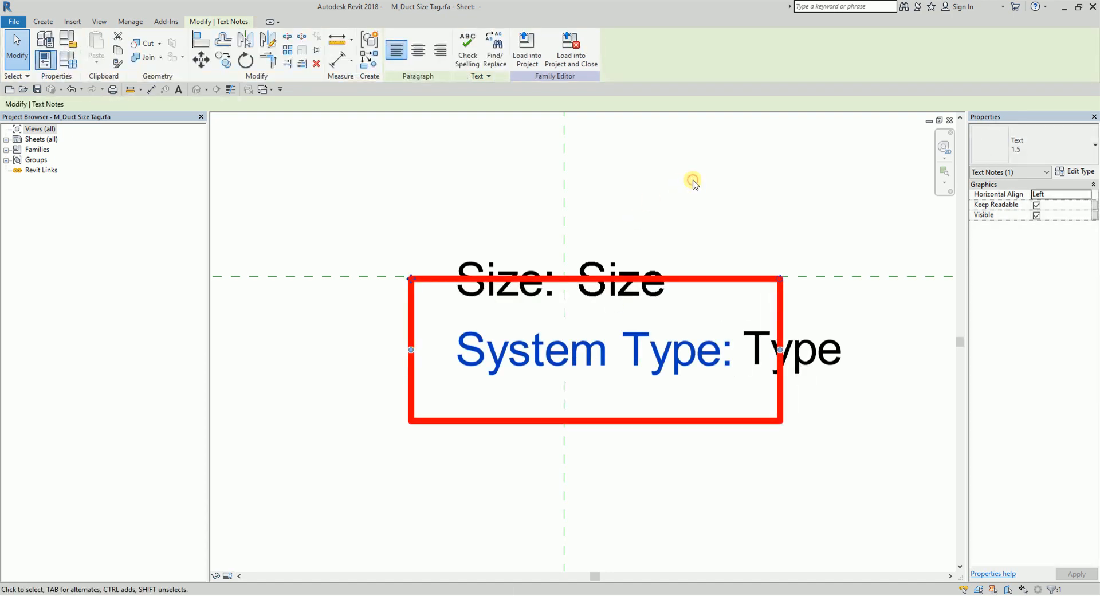
key(Escape)
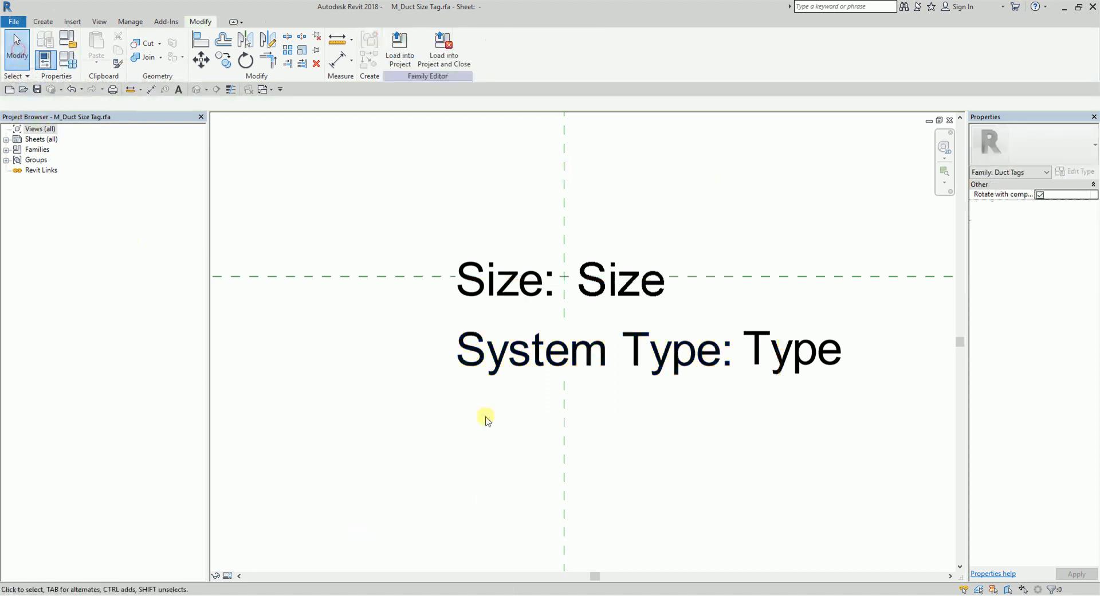
- Nudge the "System Type:" text note left until it clears the System Type label and ends just before the vertical reference plane
click(475, 350)
click(491, 381)
scroll(537, 437, down, 3)
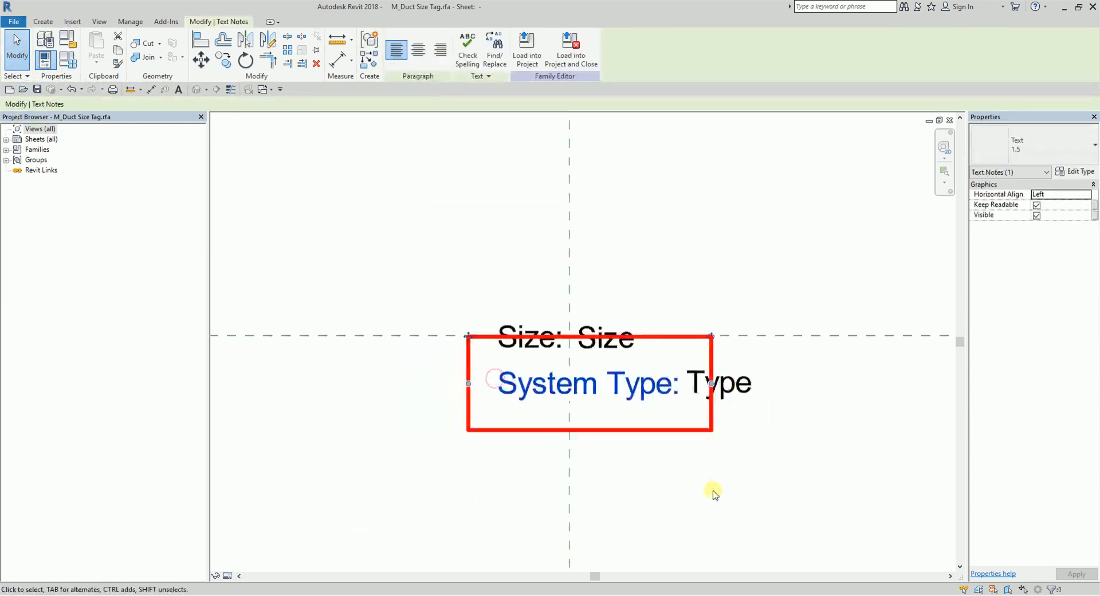
click(719, 231)
double_click(521, 397)
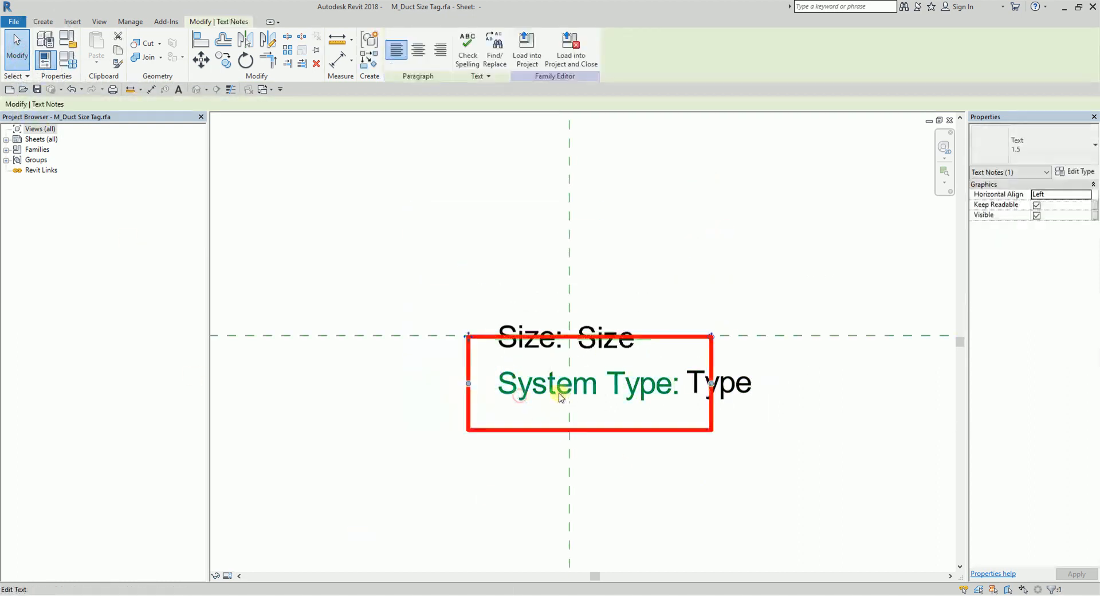
key(Left)
key(Left)
key(Left)
key(Left)
key(Left)
key(Left)
key(Left)
key(Left)
key(Left)
key(Left)
key(Left)
key(Left)
key(Left)
key(Left)
key(Left)
key(Left)
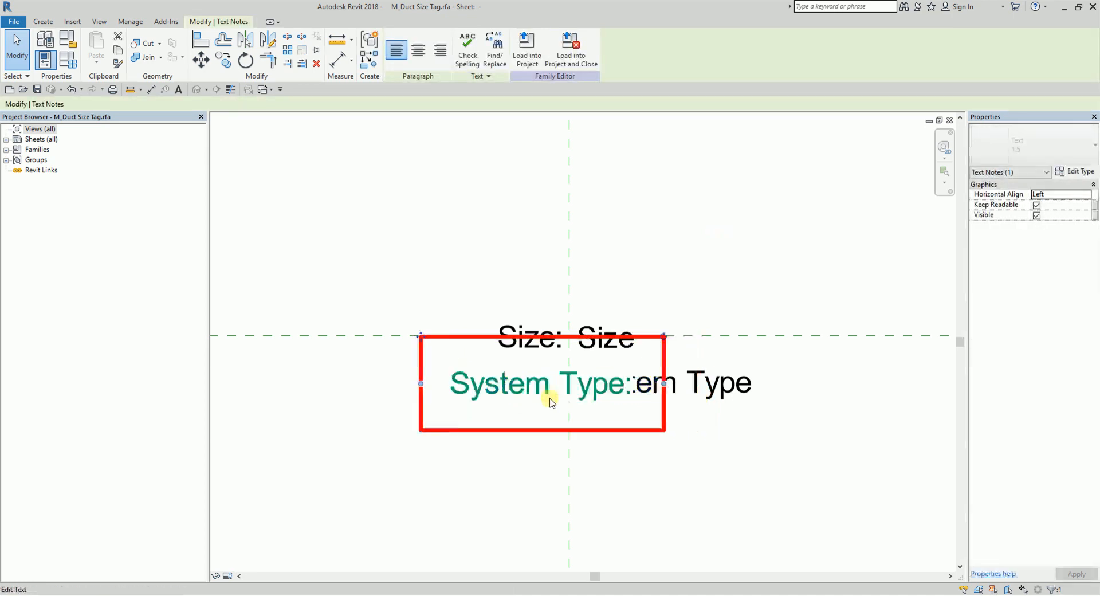
key(Left)
key(Left)
key(Left)
key(Left)
key(Left)
key(Left)
key(Left)
key(Left)
key(Left)
key(Left)
key(Left)
key(Left)
key(Left)
key(Left)
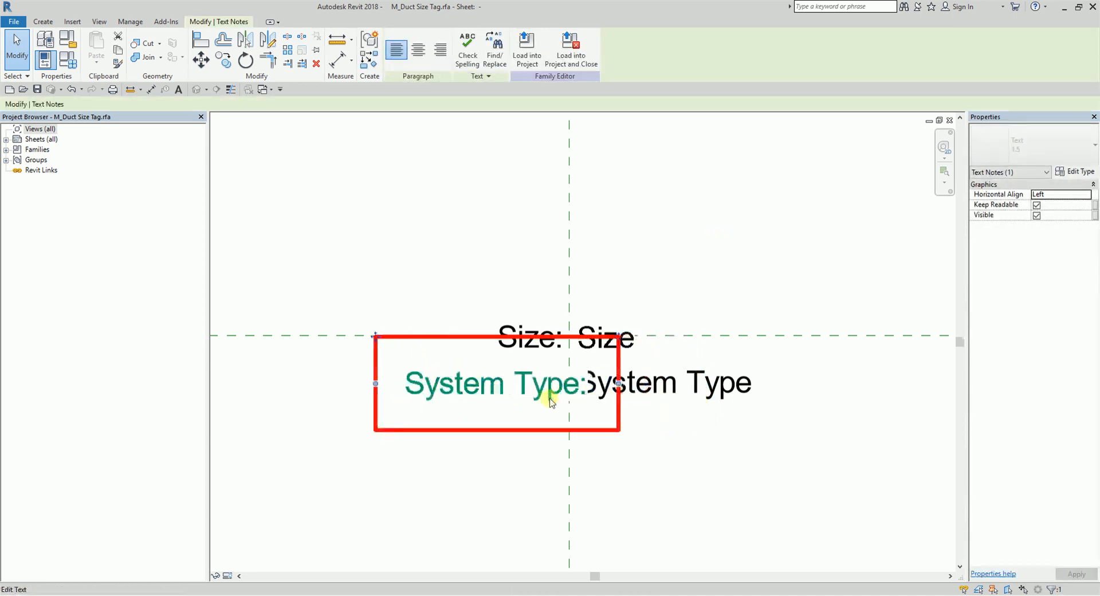
key(Left)
key(Left)
key(Left)
key(Left)
key(Left)
key(Left)
key(Left)
key(Left)
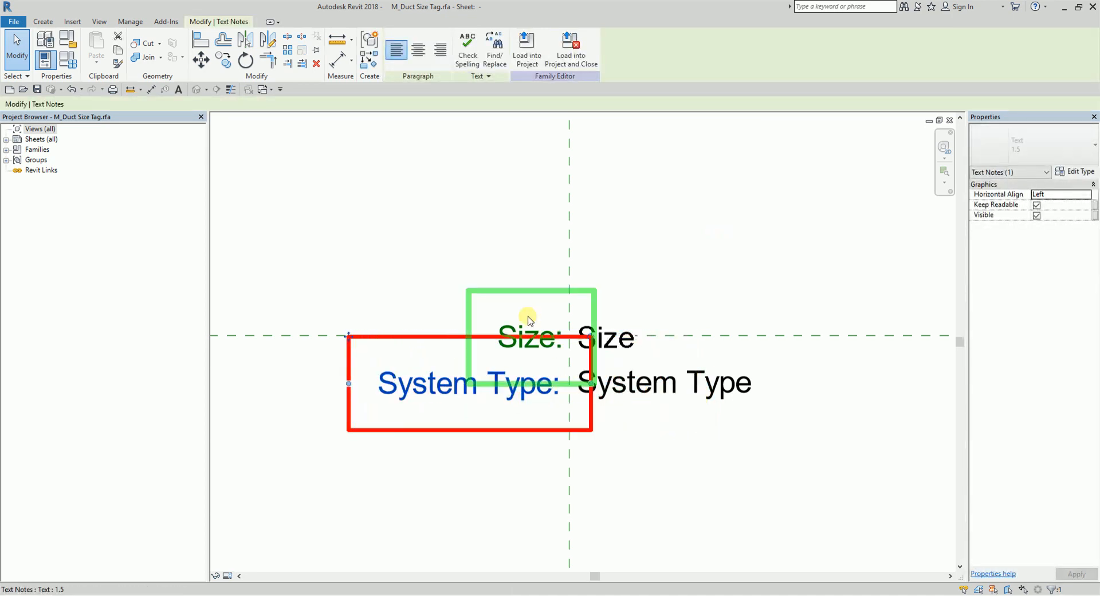
- Nudge the "Size:" text note left until its text lines up with the left edge of the "System Type:" text
click(501, 252)
click(510, 329)
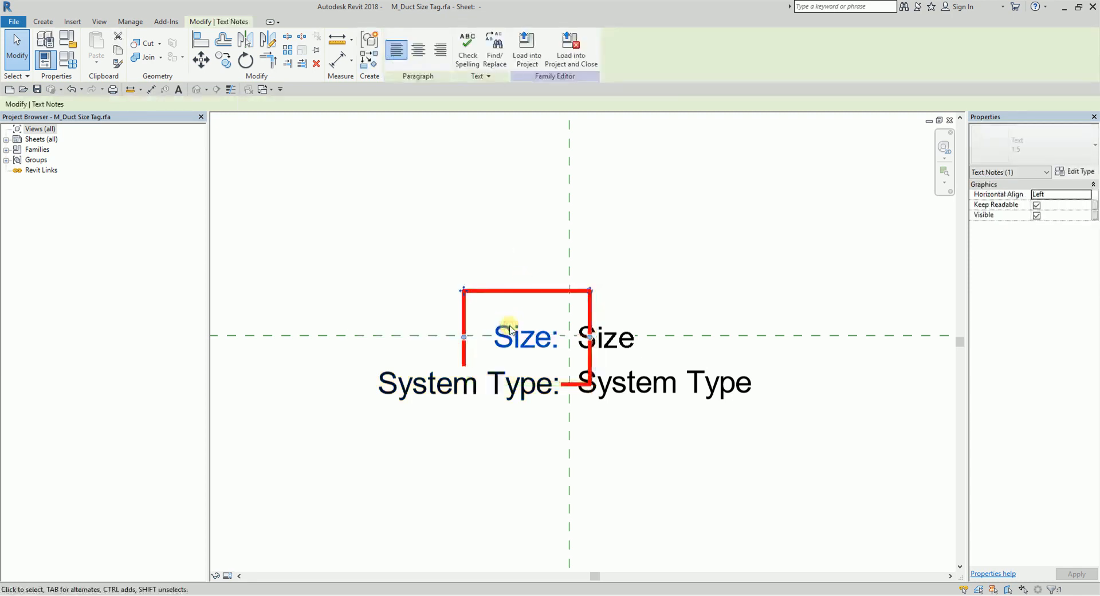
key(Left)
key(Left)
key(Left)
key(Left)
key(Left)
key(Left)
key(Left)
key(Left)
key(Left)
key(Left)
key(Left)
key(Left)
key(Left)
key(Left)
key(Left)
key(Left)
key(Left)
key(Left)
key(Left)
key(Left)
key(Left)
key(Left)
key(Left)
key(Left)
key(Left)
key(Left)
key(Left)
key(Left)
key(Left)
key(Left)
key(Left)
key(Left)
key(Left)
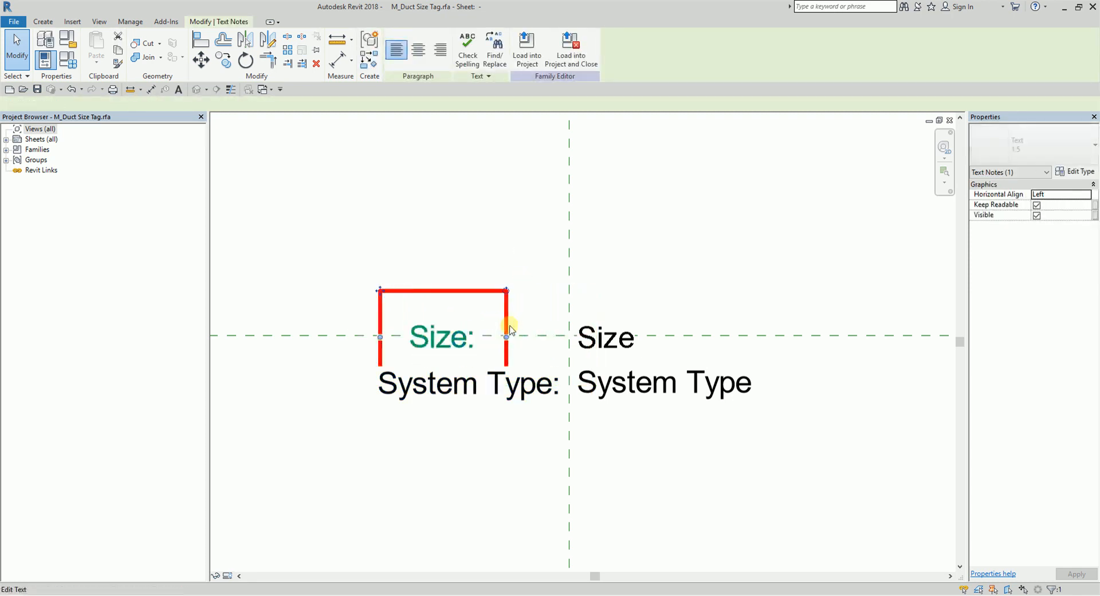
key(Left)
key(Left)
key(Left)
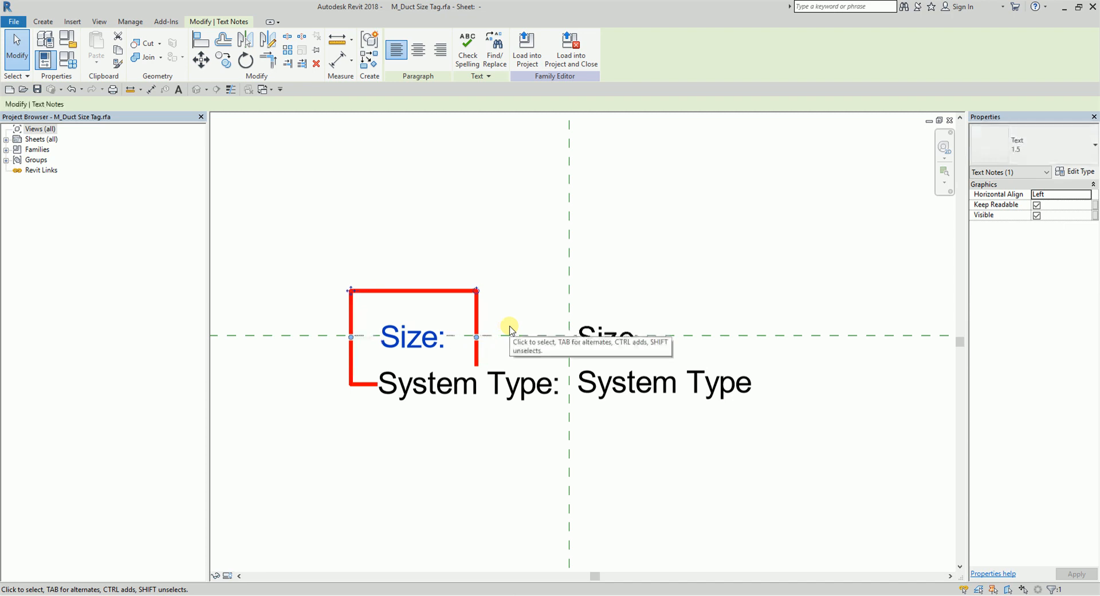
- Load the edited duct size tag family into the project, overwriting the existing version but not its parameter values
click(793, 446)
scroll(675, 472, down, 1)
middle_drag(676, 478, 659, 378)
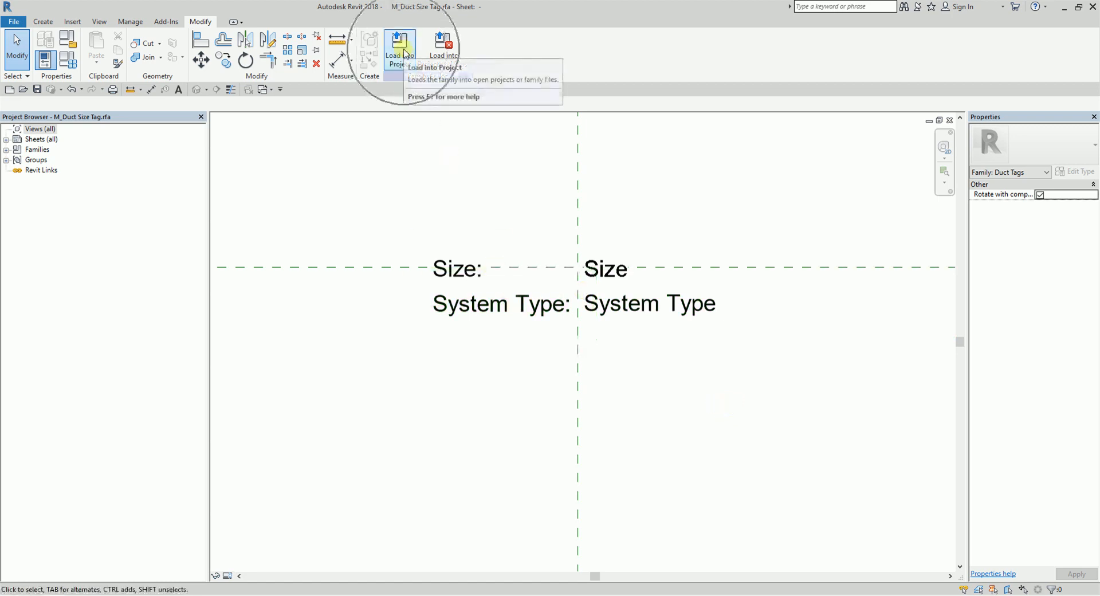
click(400, 46)
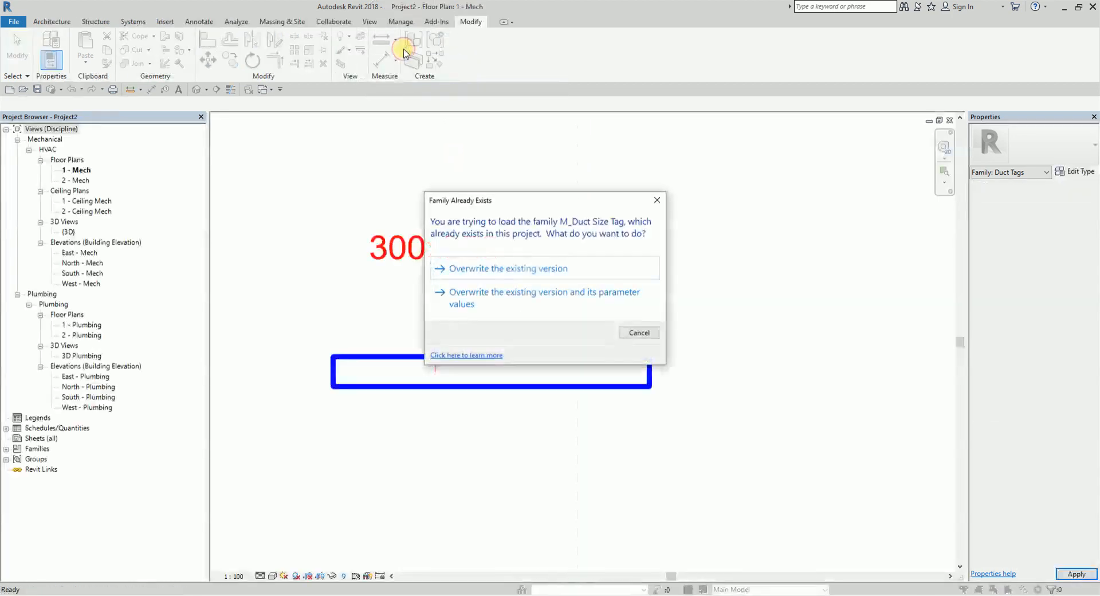
click(512, 269)
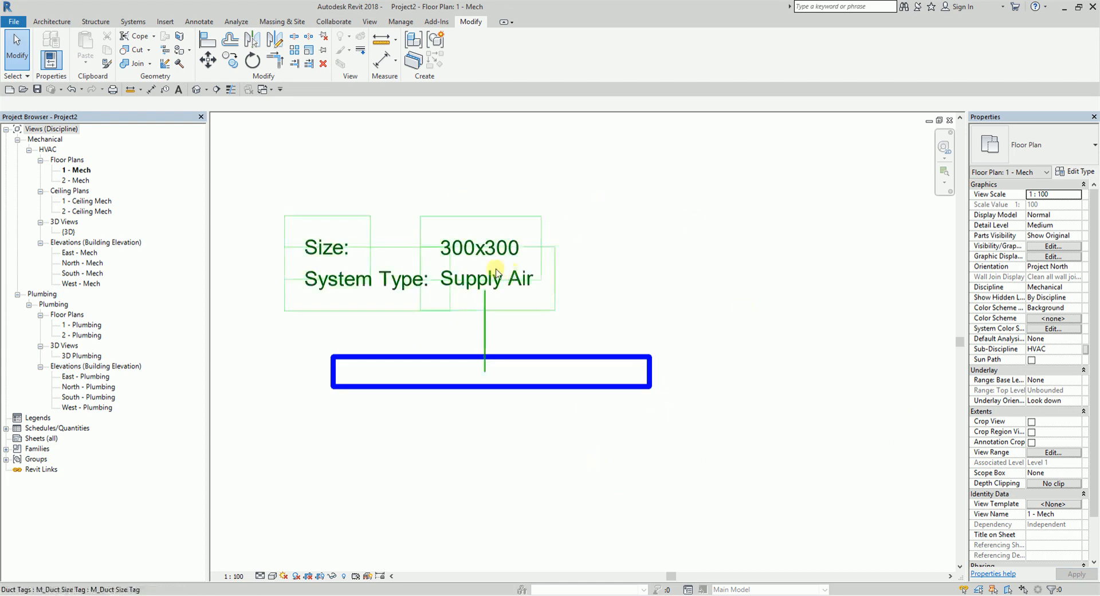
- Delete the existing tag above the duct and tag the duct again with a horizontal tag and an attached-end leader
click(513, 274)
key(Delete)
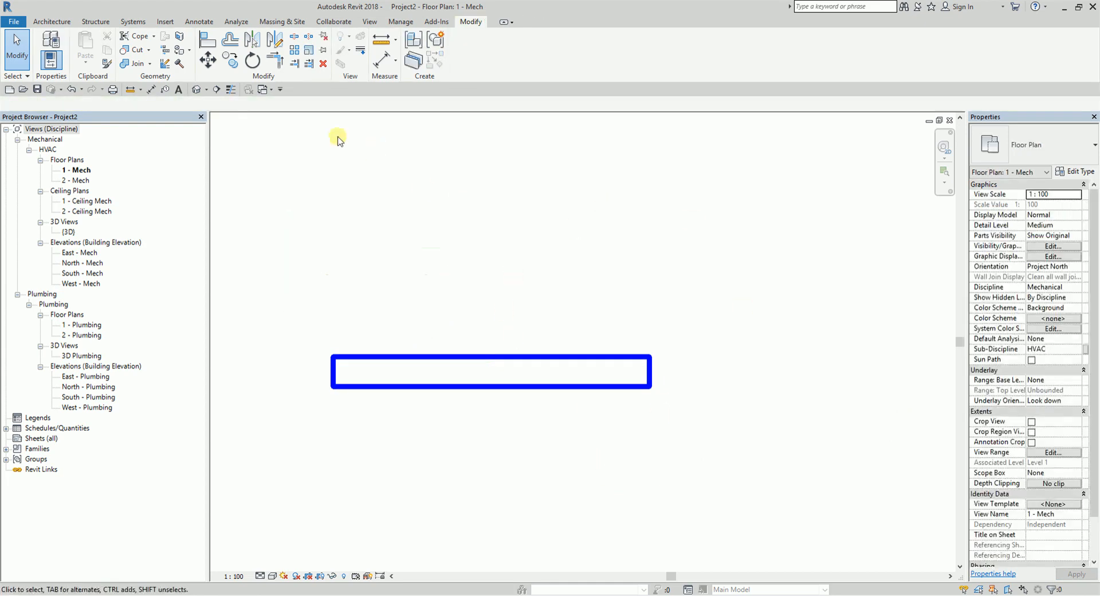
click(168, 94)
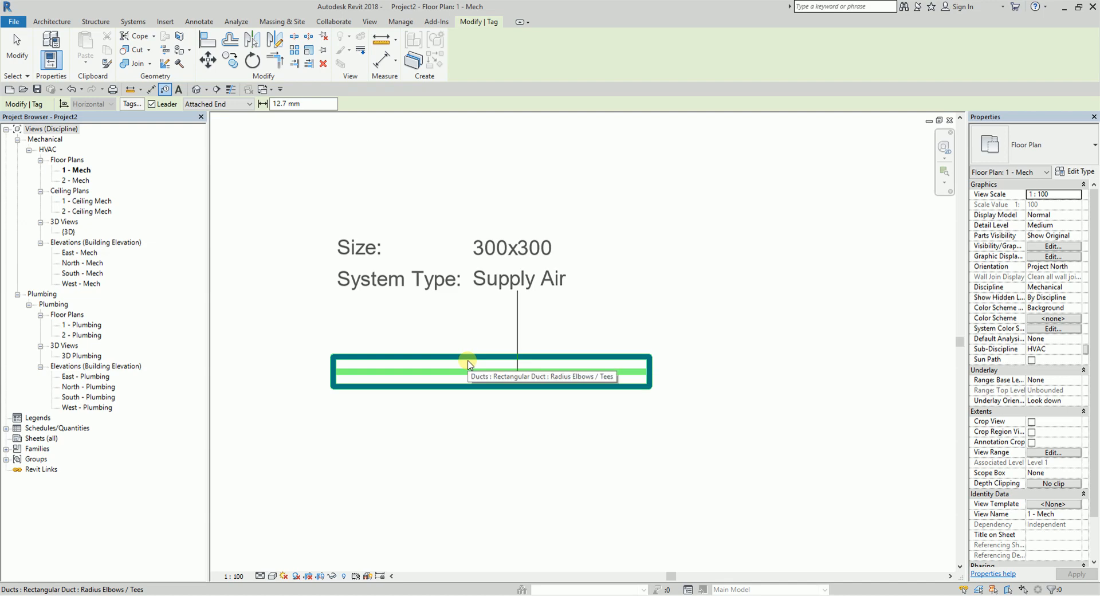
click(467, 365)
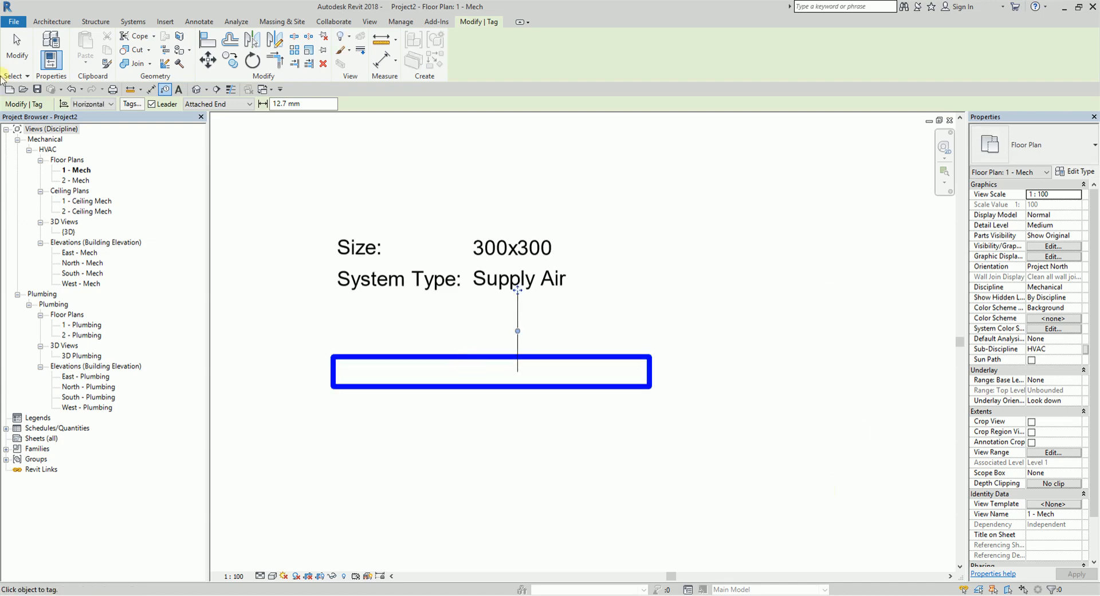
click(16, 50)
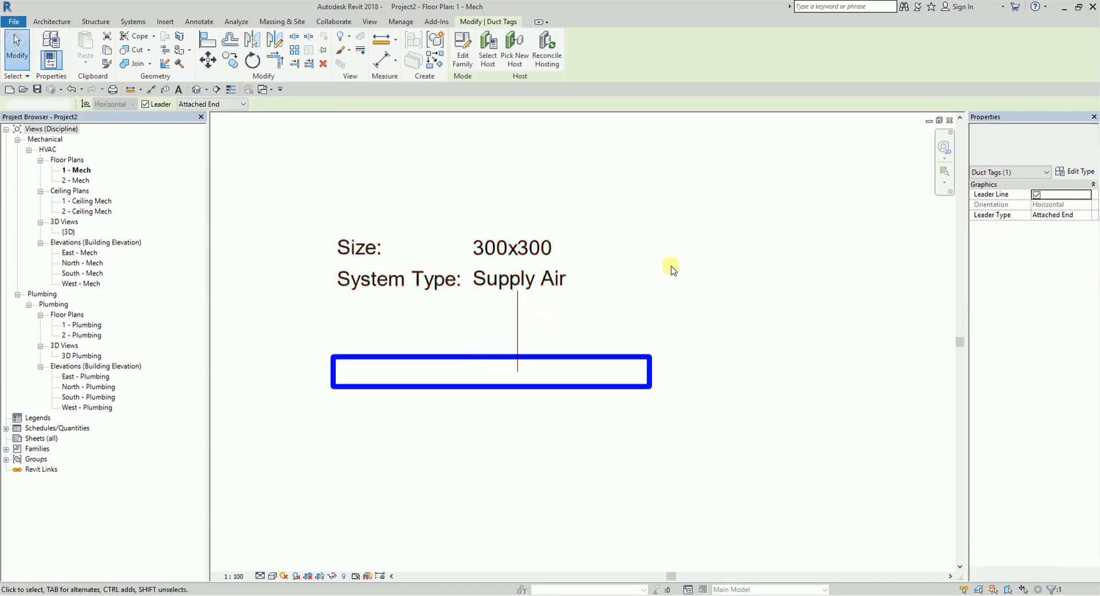
click(672, 270)
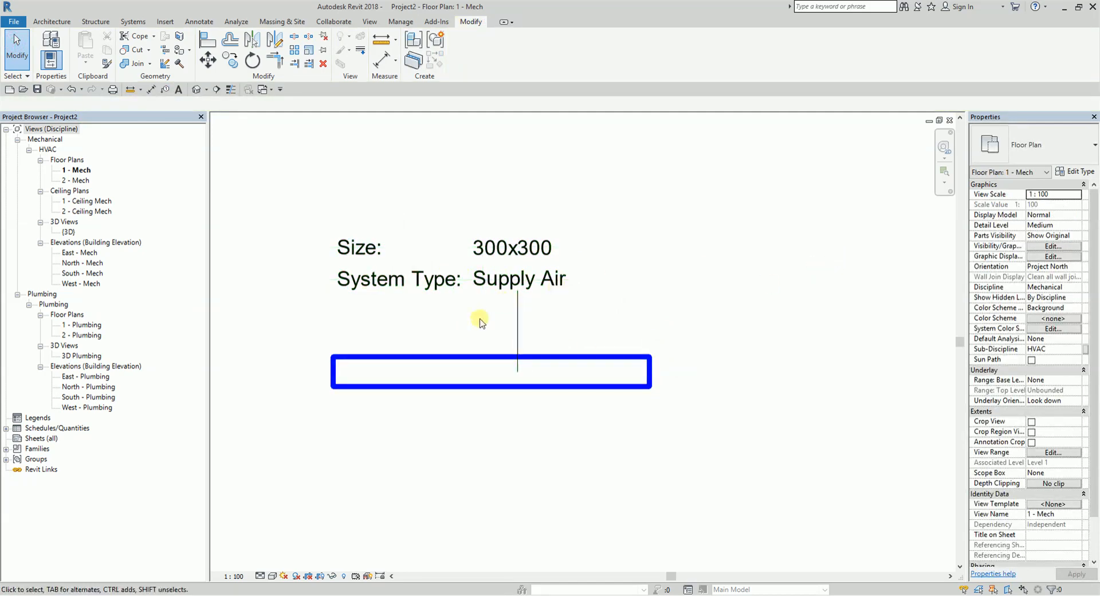
- Examine the duct's instance properties and the parameters available for a new label in the duct tag family, then return to the project
scroll(427, 302, up, 3)
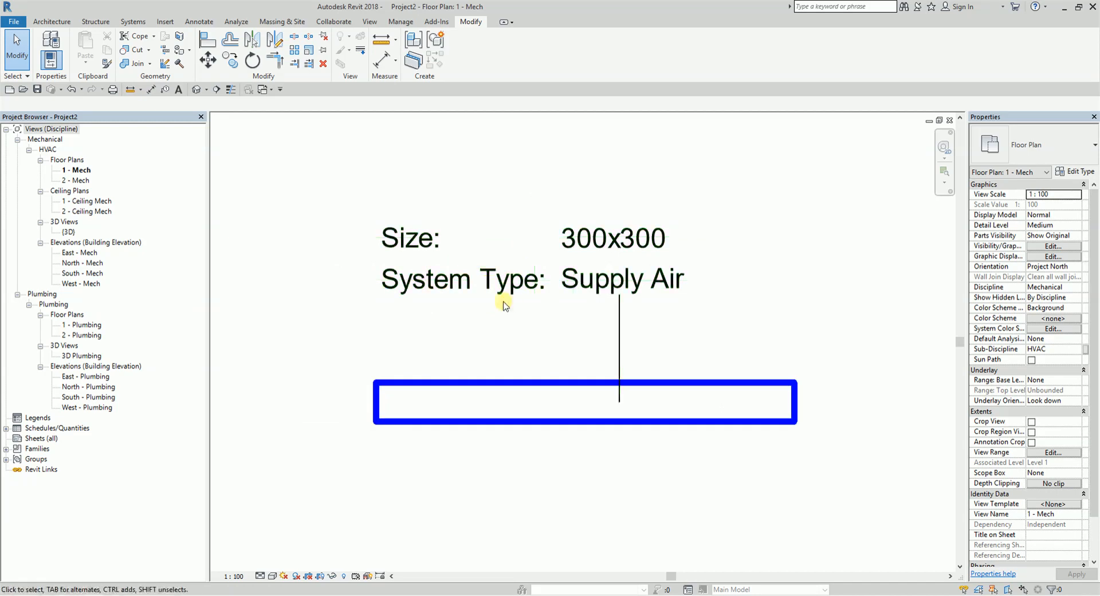
middle_drag(742, 496, 673, 495)
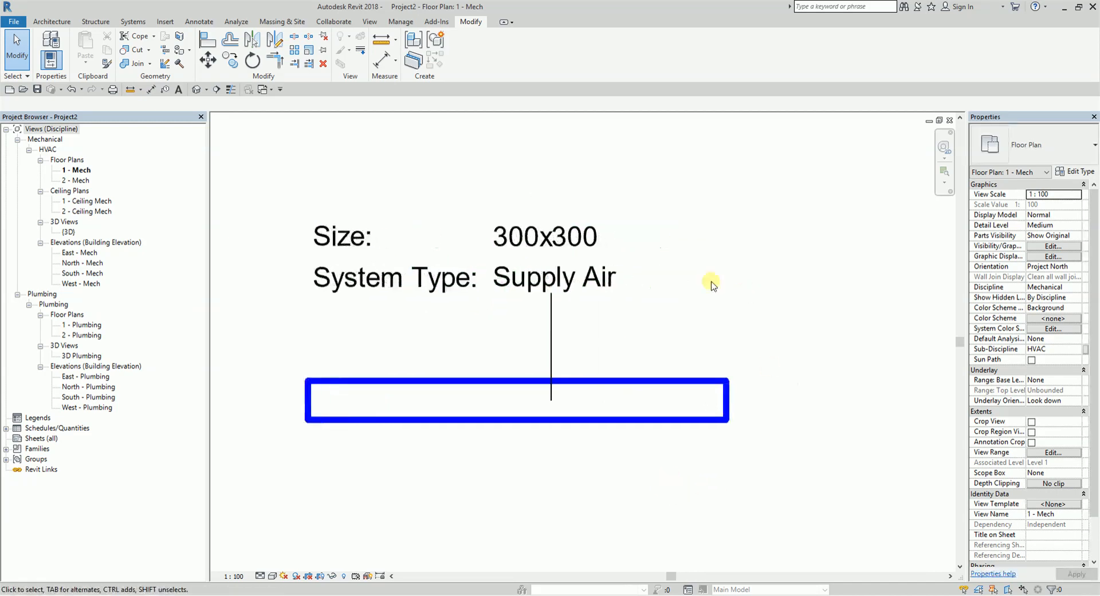
click(660, 380)
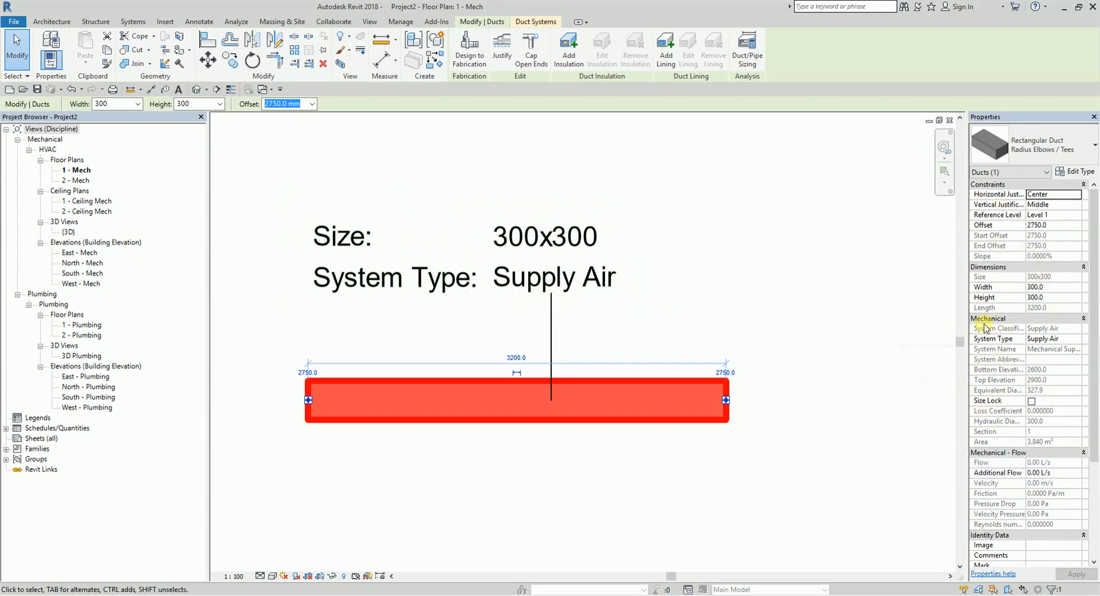
click(577, 248)
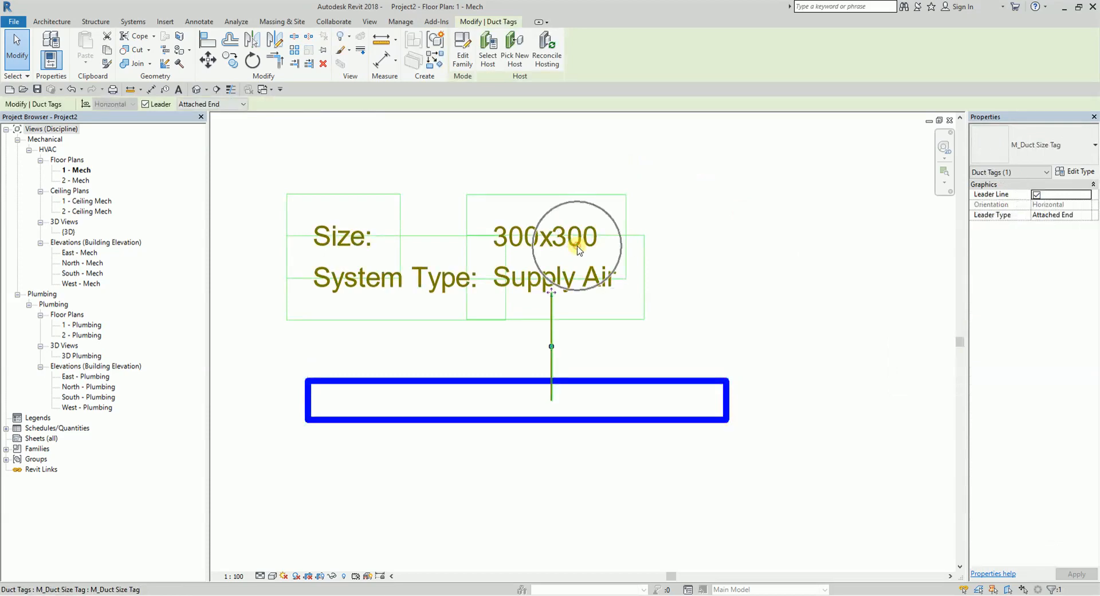
click(462, 54)
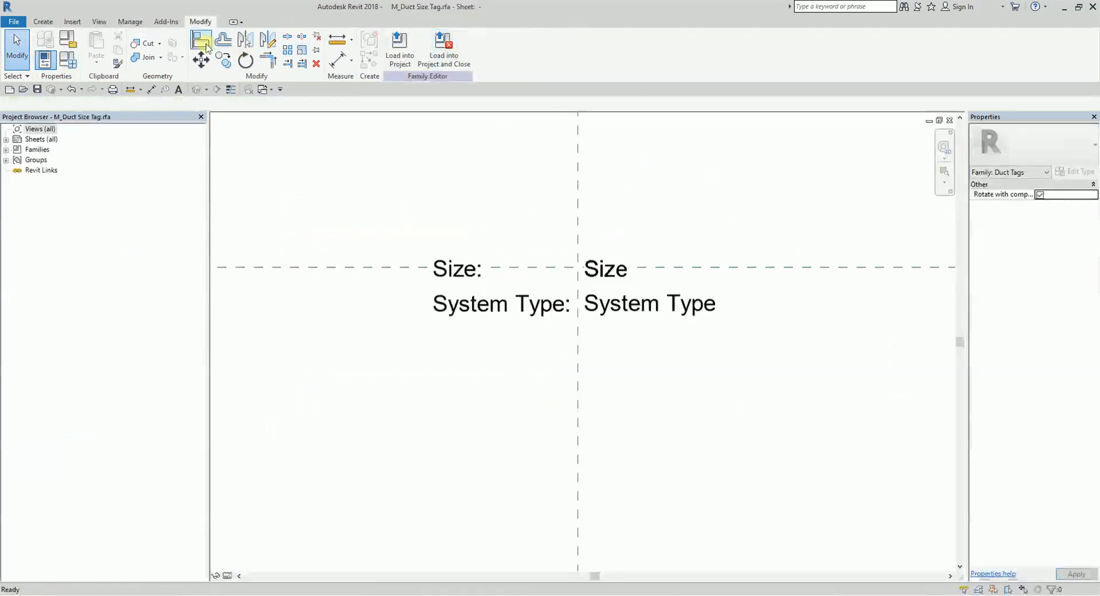
click(43, 22)
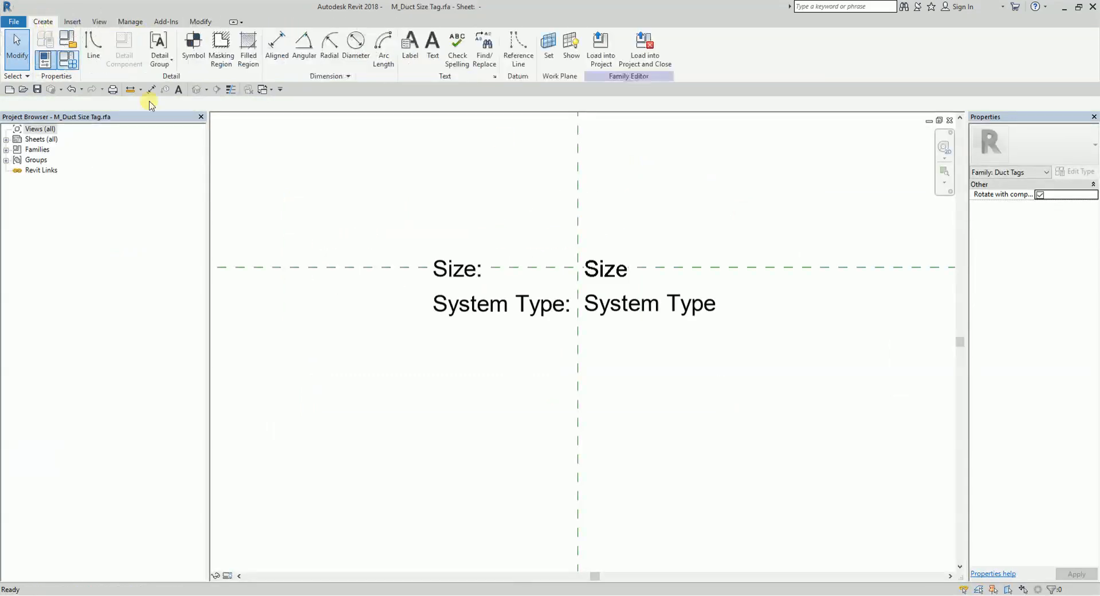
click(412, 47)
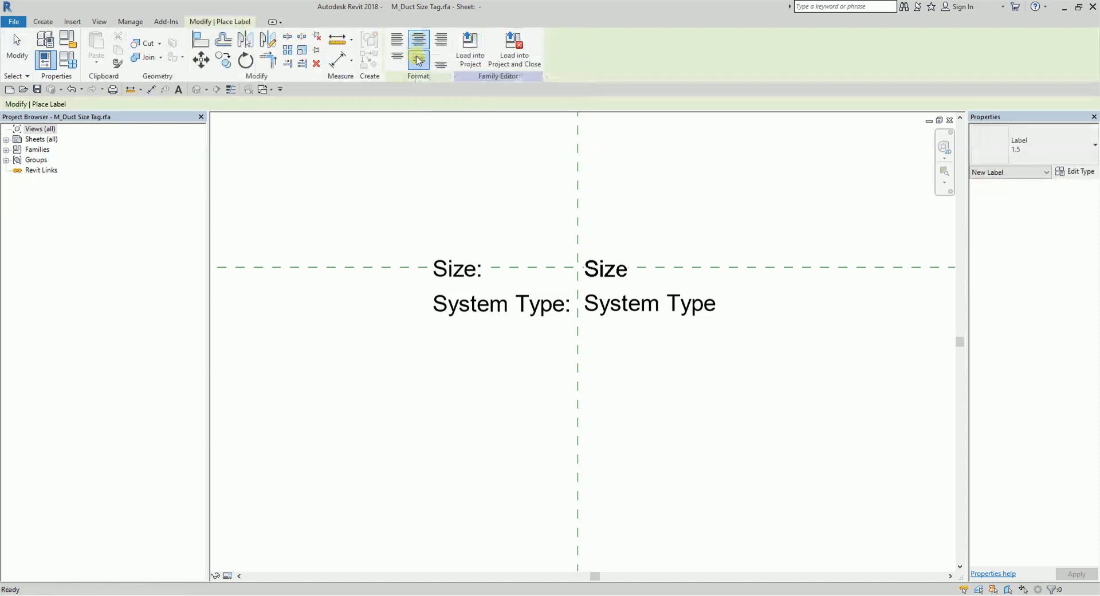
click(382, 150)
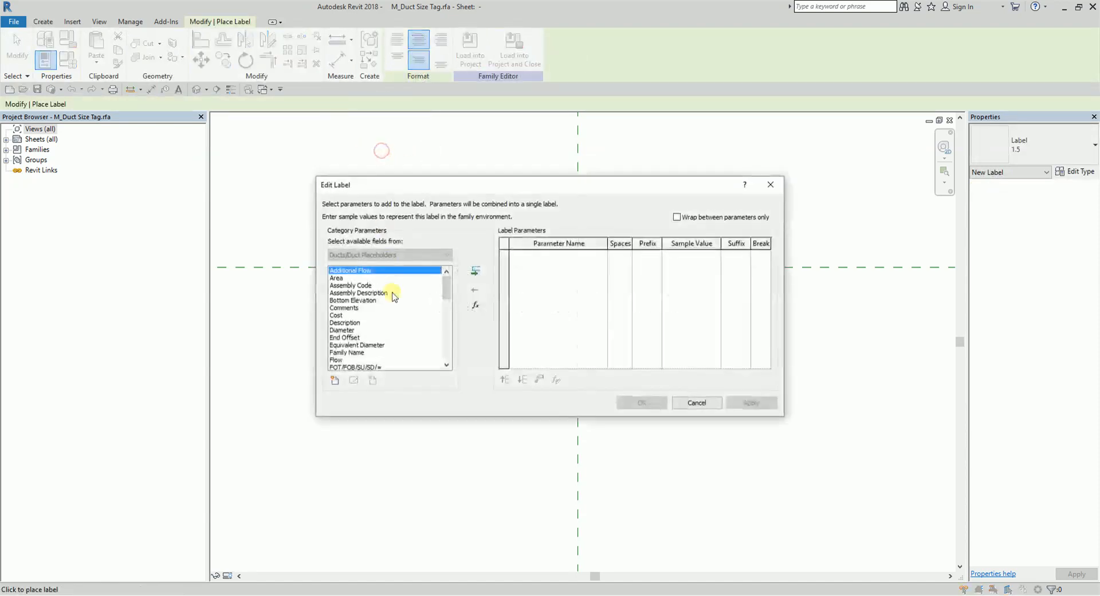
mouse_move(446, 287)
mouse_down()
mouse_move(446, 352)
mouse_move(446, 281)
mouse_up()
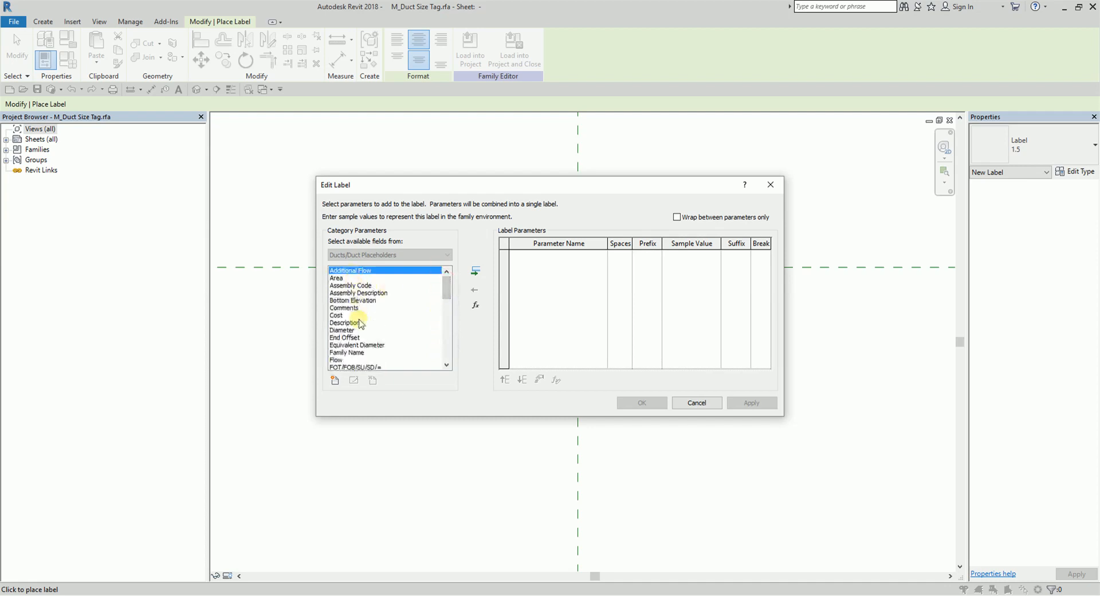
click(700, 404)
key(Escape)
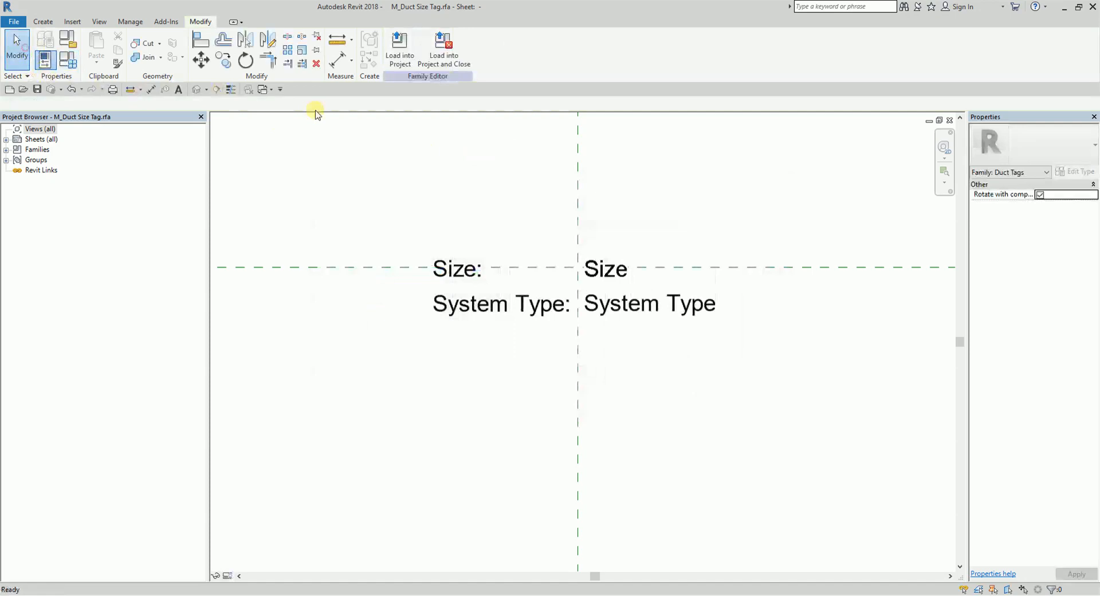
click(399, 48)
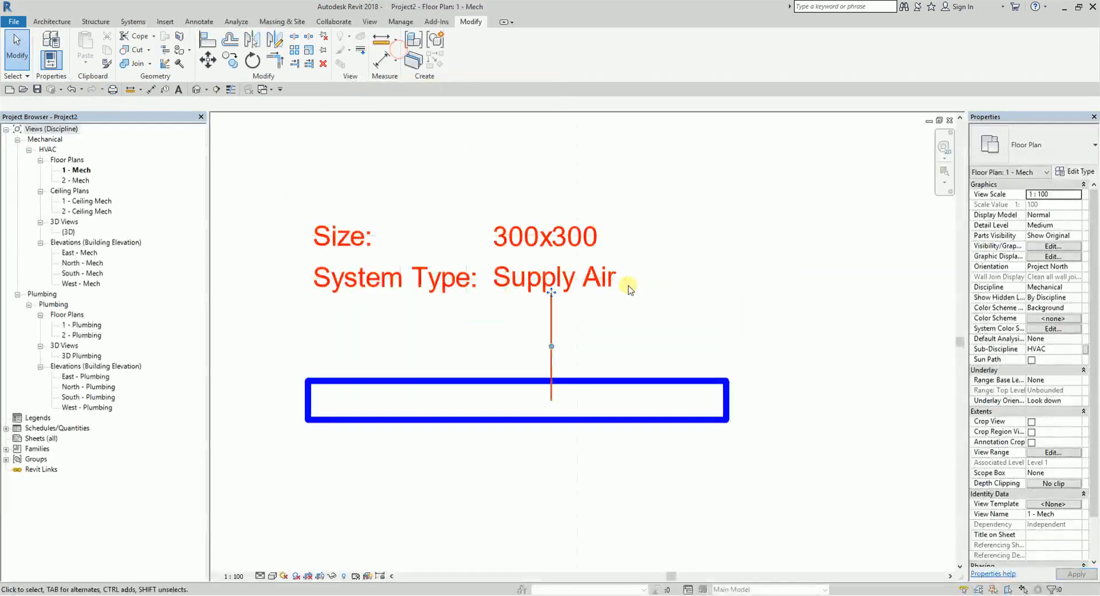
- Set the Manufacturer type parameter of the Radius Elbows / Tees rectangular duct to "ABC Co." and apply it
click(656, 389)
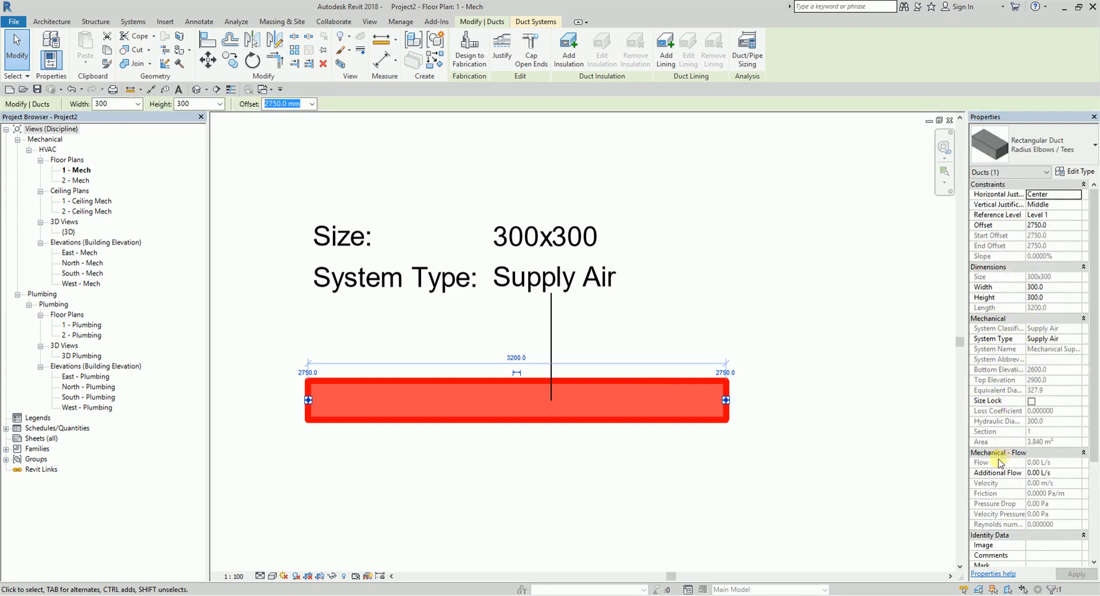
scroll(1004, 399, down, 3)
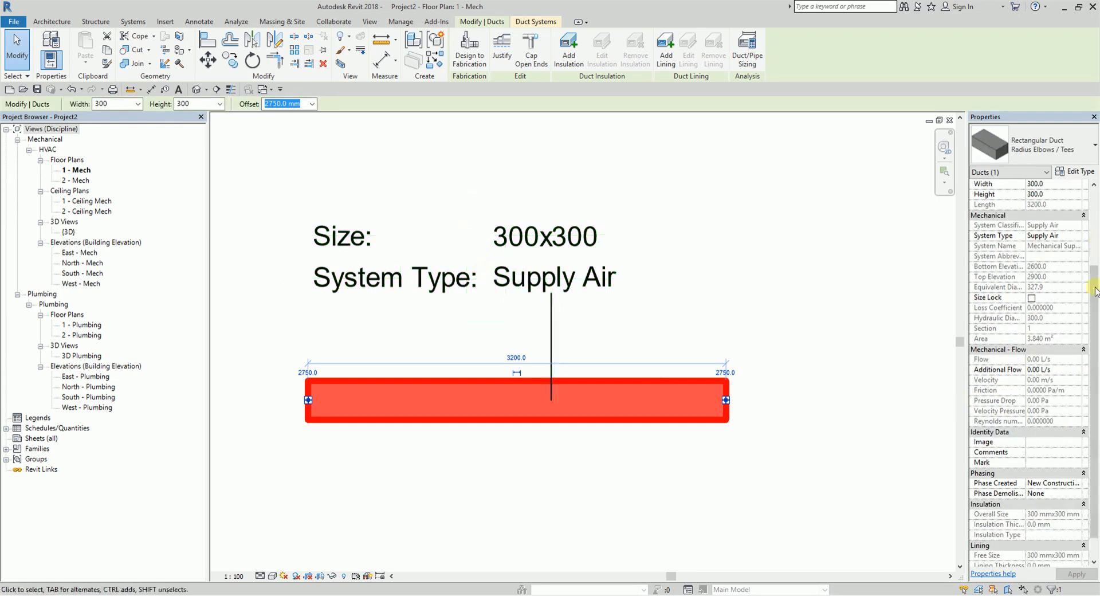
scroll(1093, 281, up, 3)
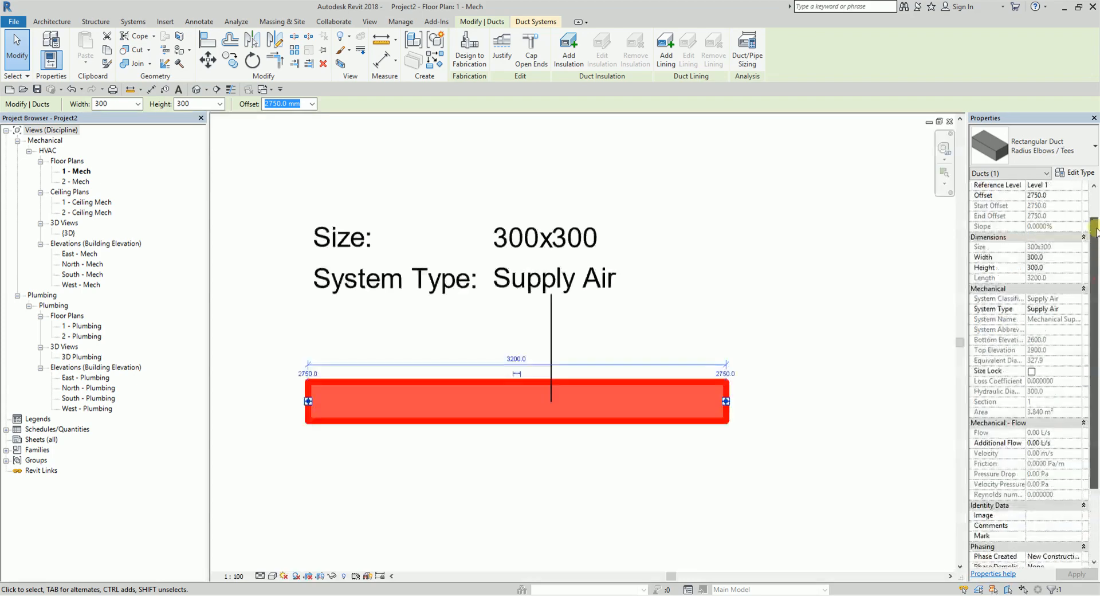
click(1080, 173)
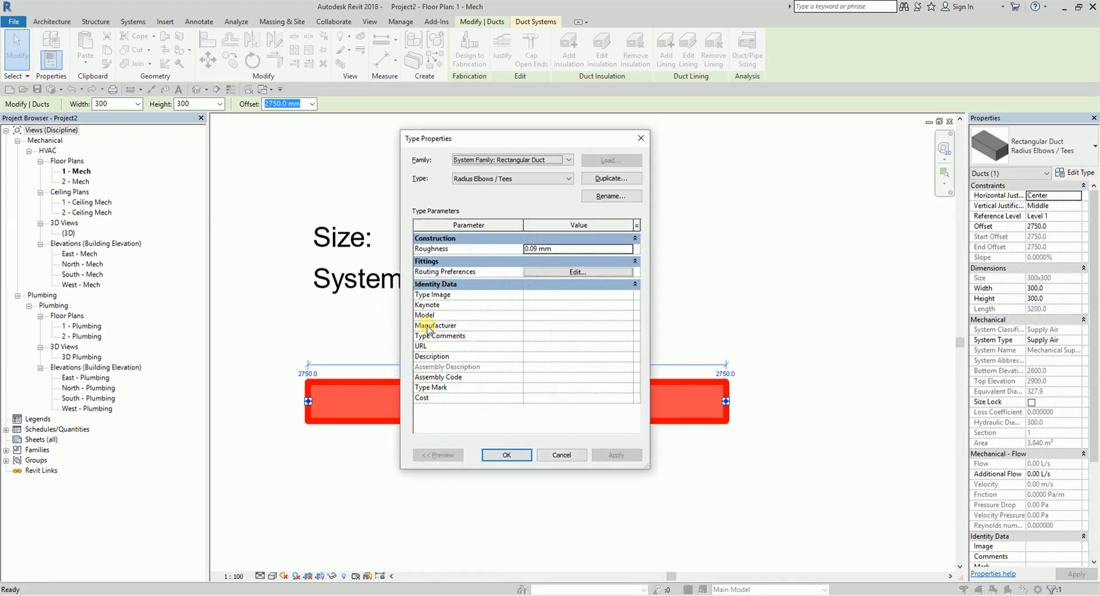
click(533, 325)
text(ABC Co.)
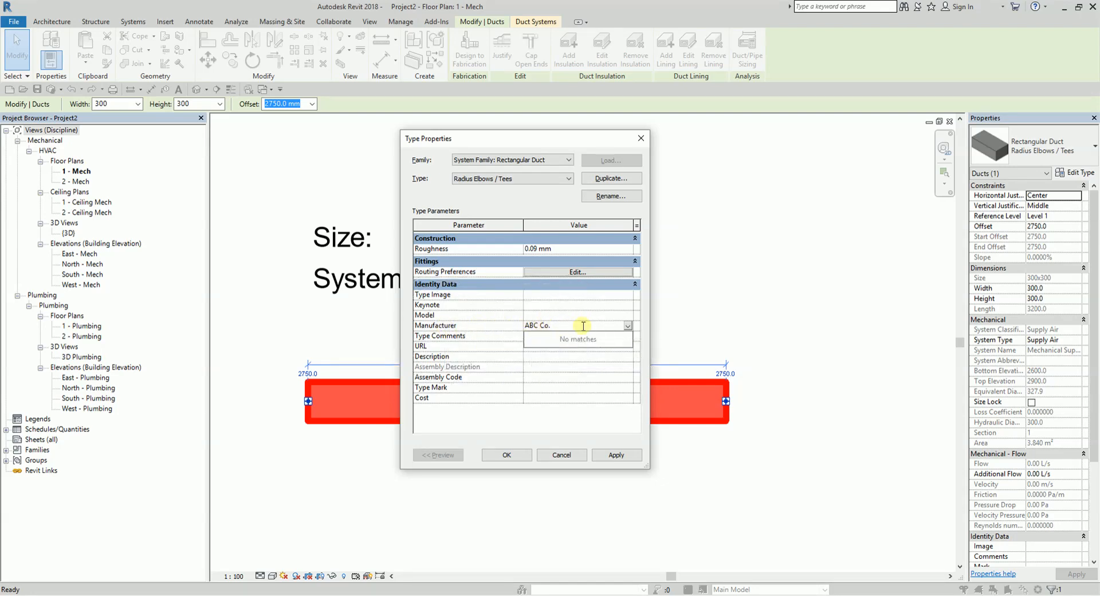
key(ctrl)
click(560, 325)
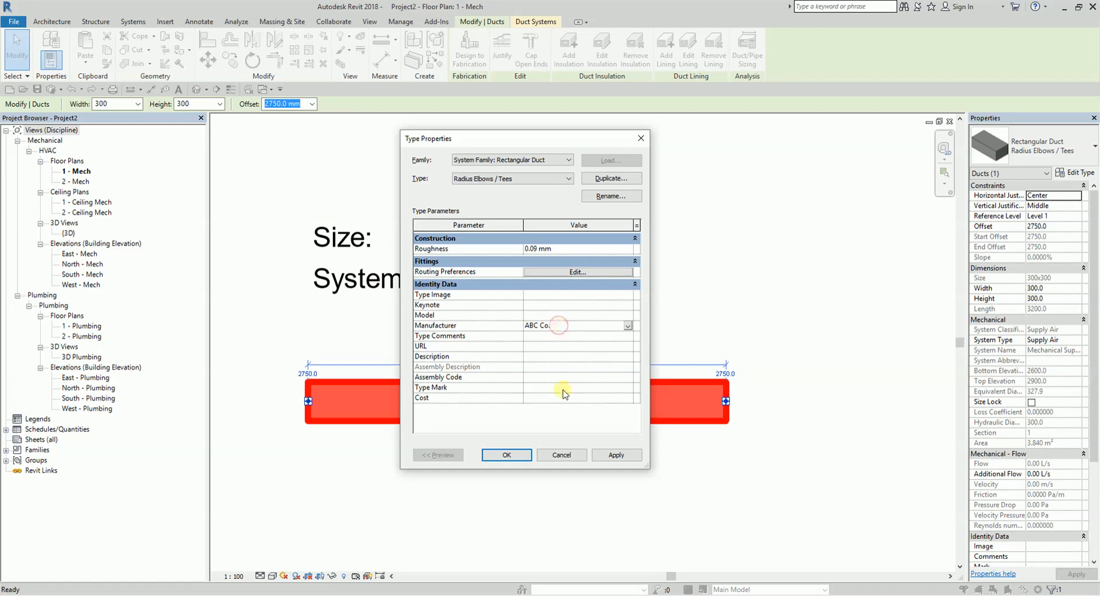
click(607, 455)
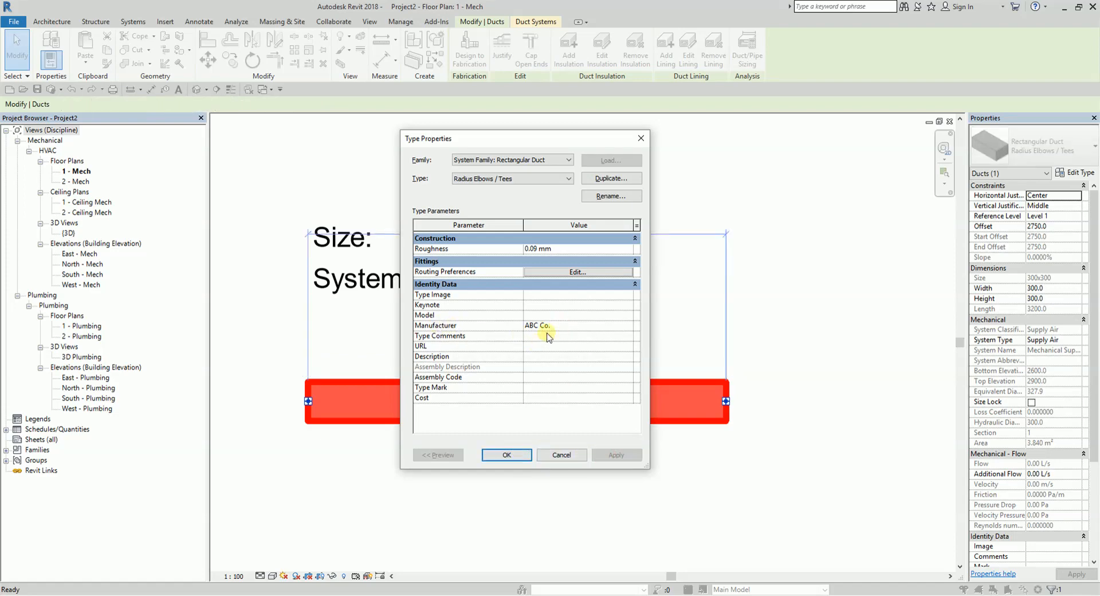
click(506, 455)
click(523, 513)
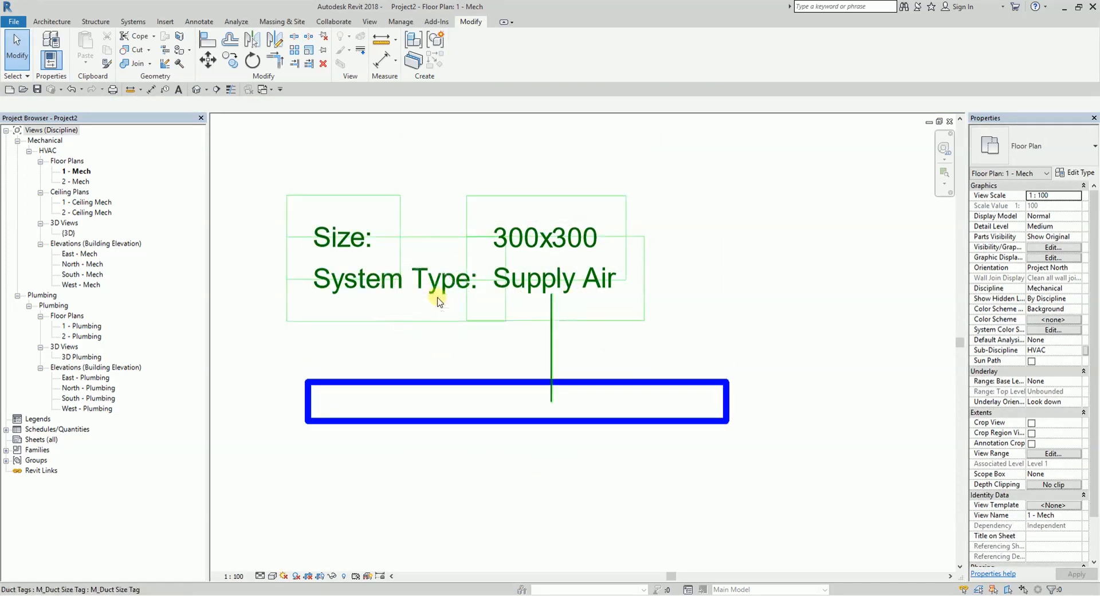
- Examine the System Type choices and the available widths for the selected duct without changing either
click(484, 385)
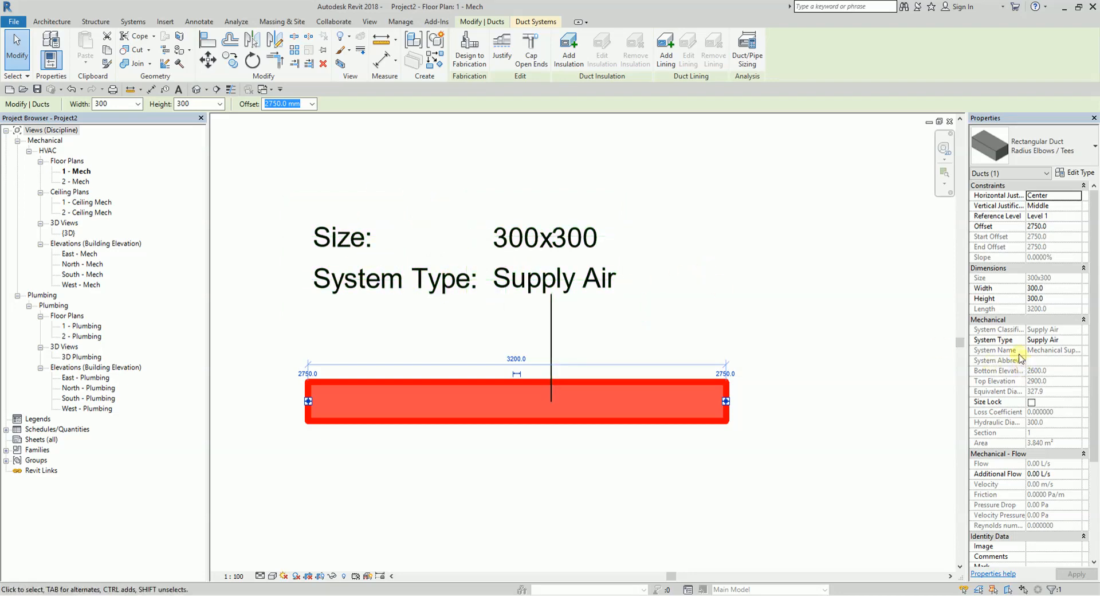
click(1040, 342)
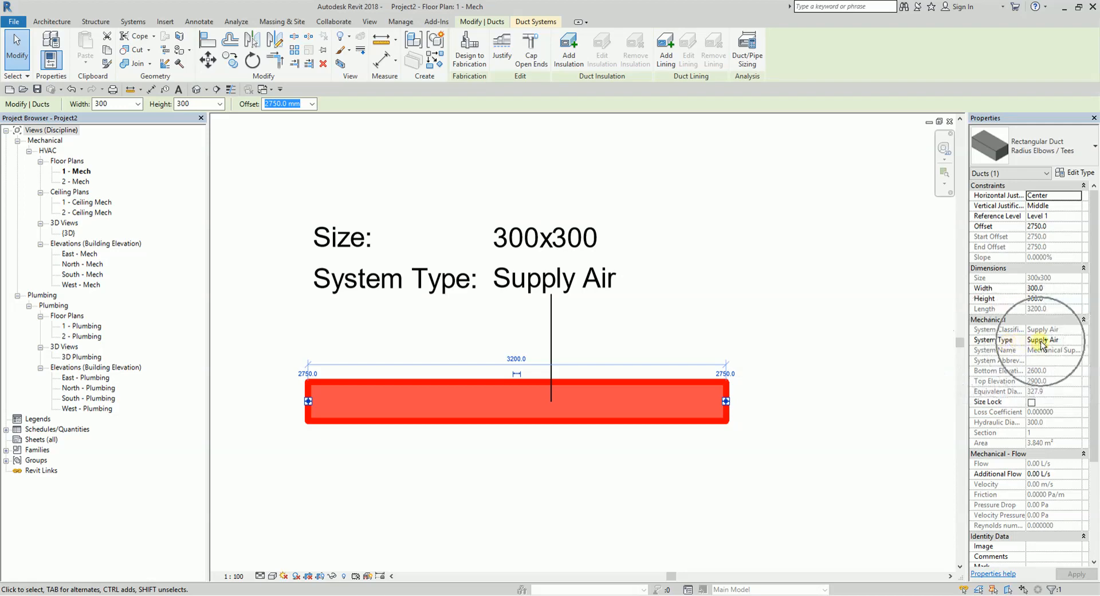
key(ctrl)
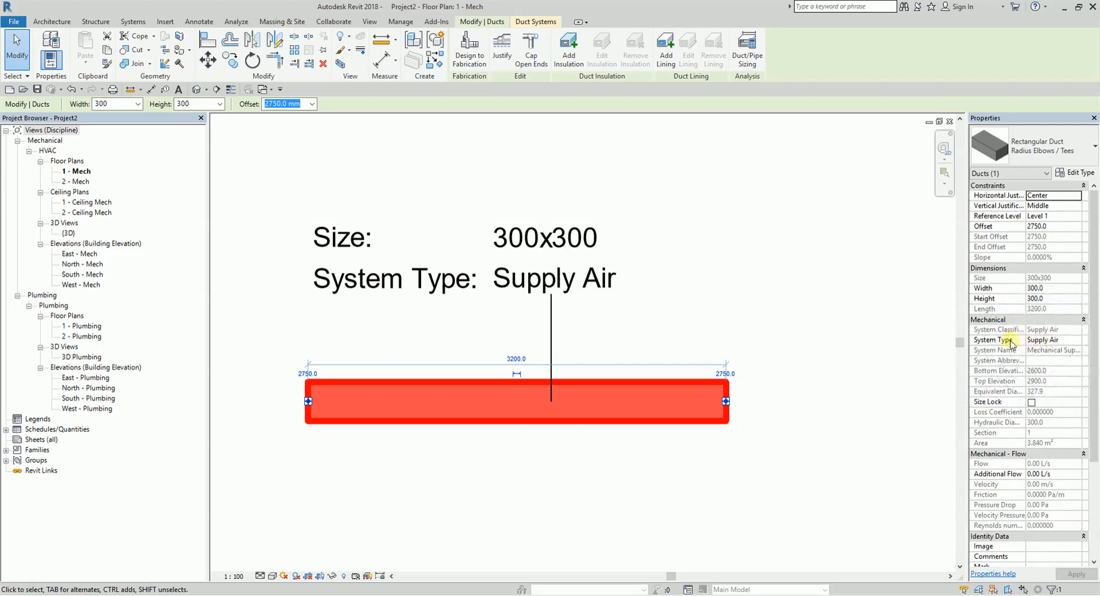
click(1069, 341)
click(1076, 340)
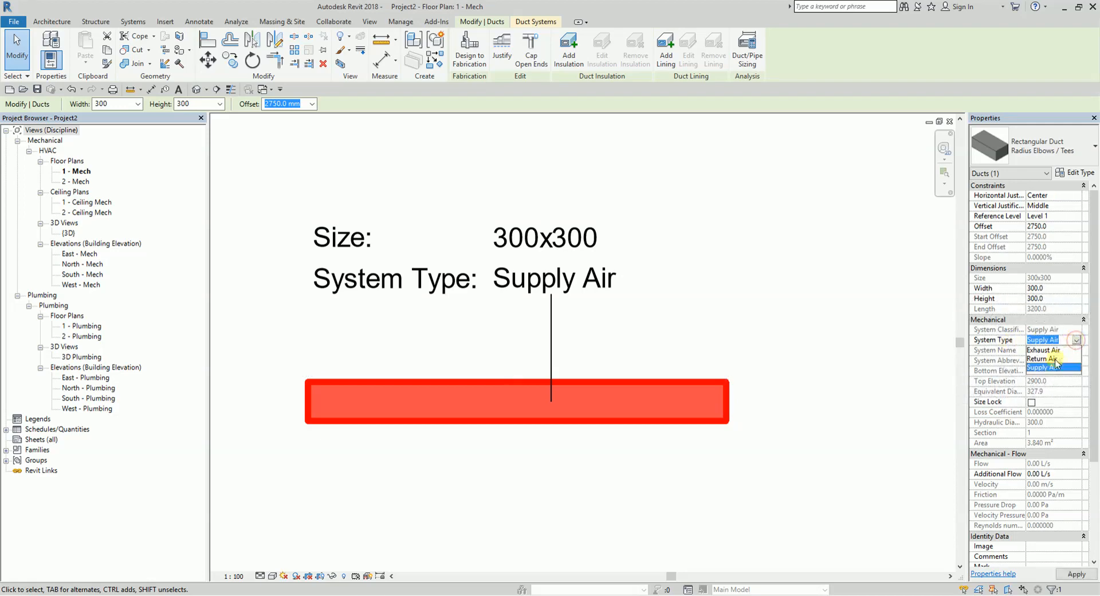
click(1000, 343)
key(ctrl)
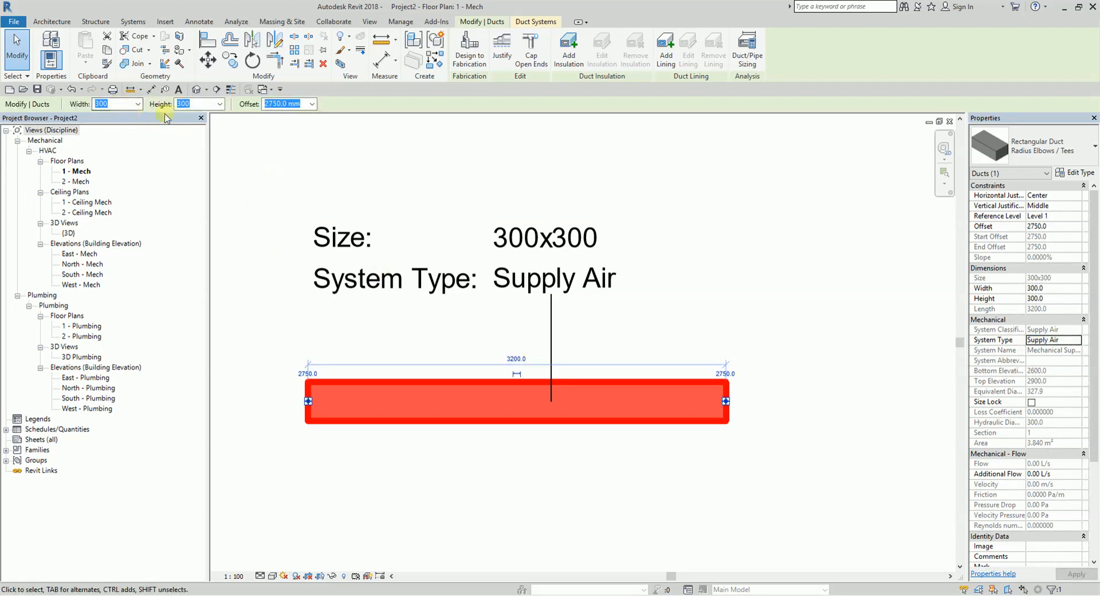
click(138, 106)
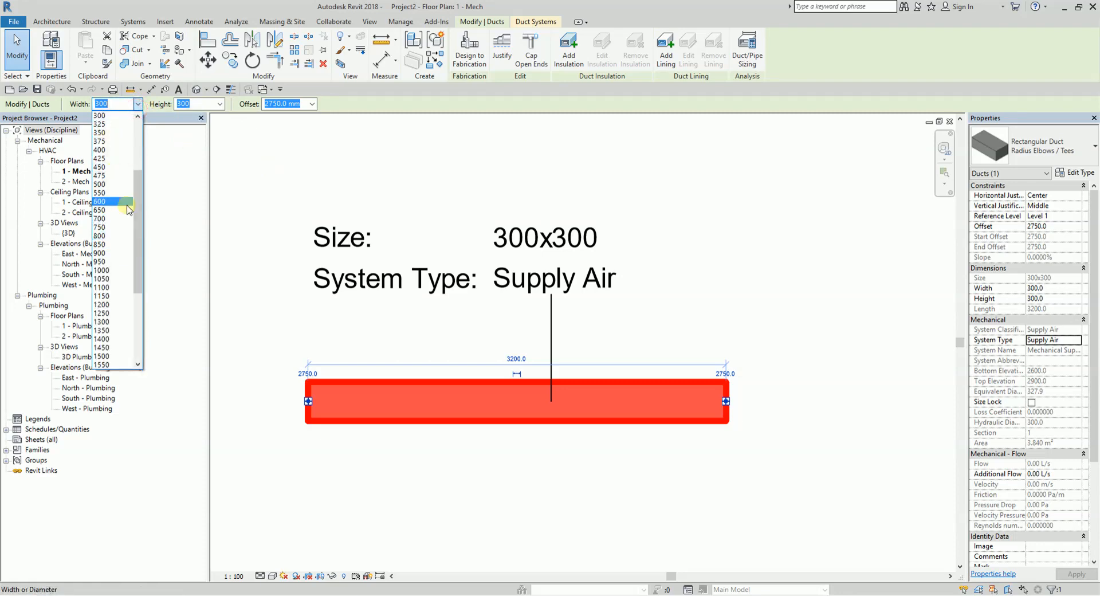
click(153, 104)
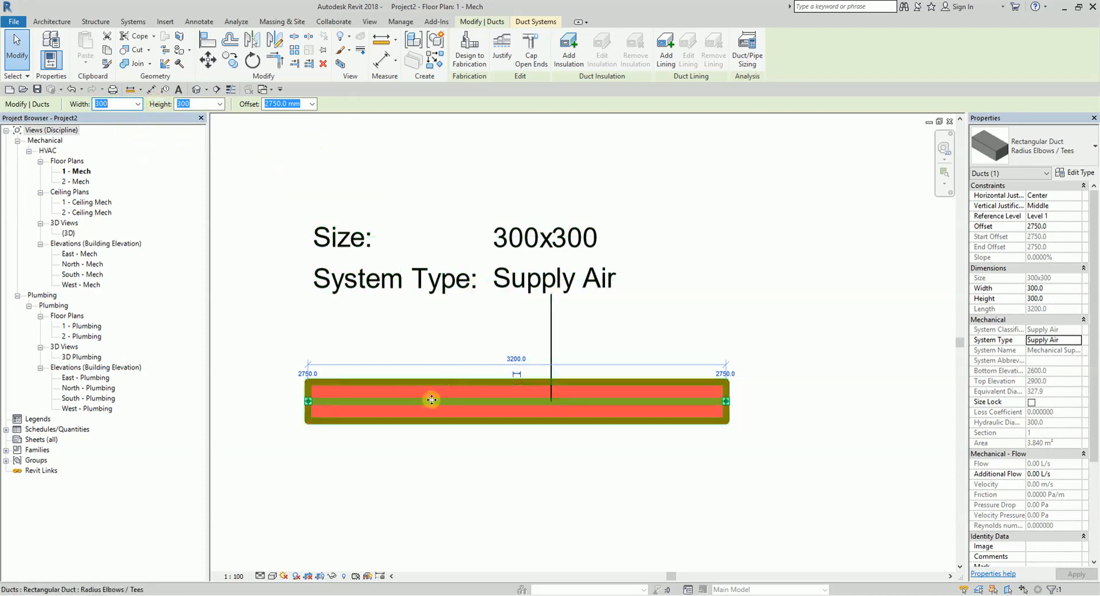
click(381, 145)
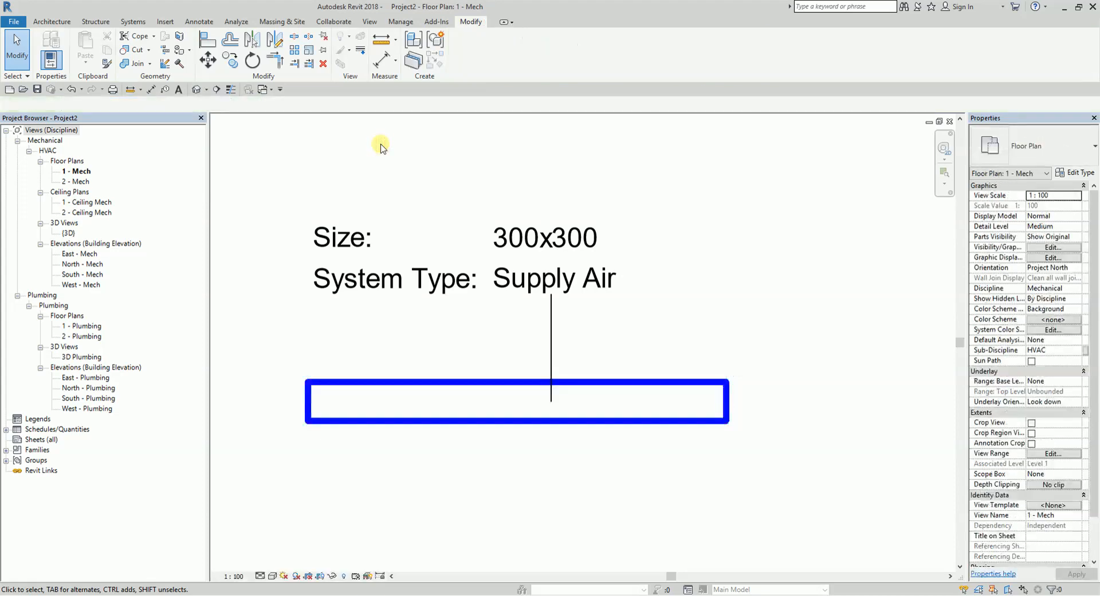
- Check the Manufacturer value in the rectangular duct's type properties, then close them without changes
click(709, 379)
click(1076, 172)
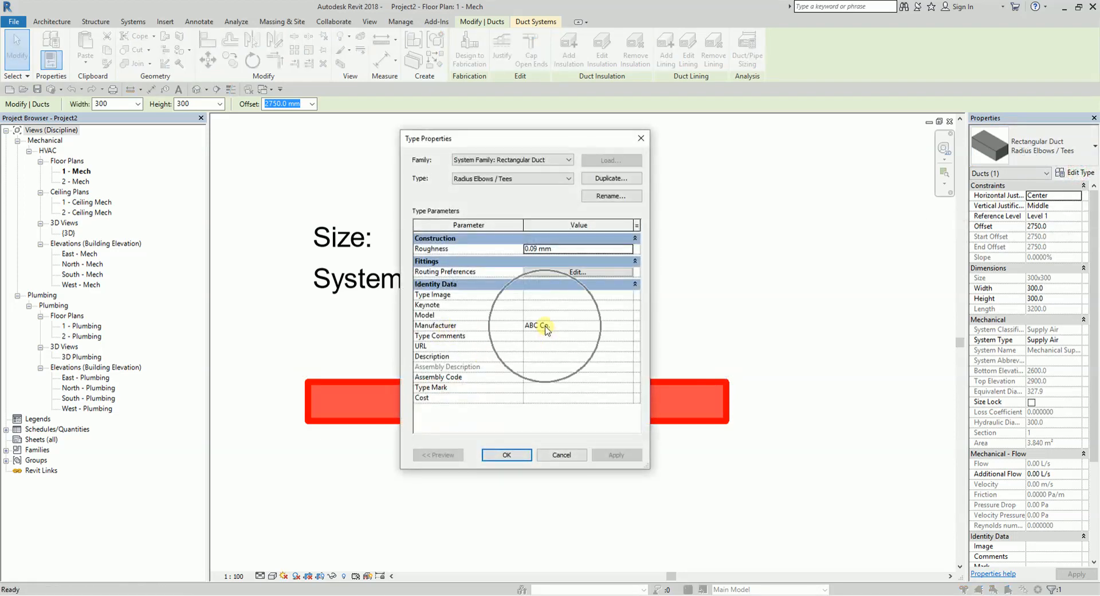
click(520, 455)
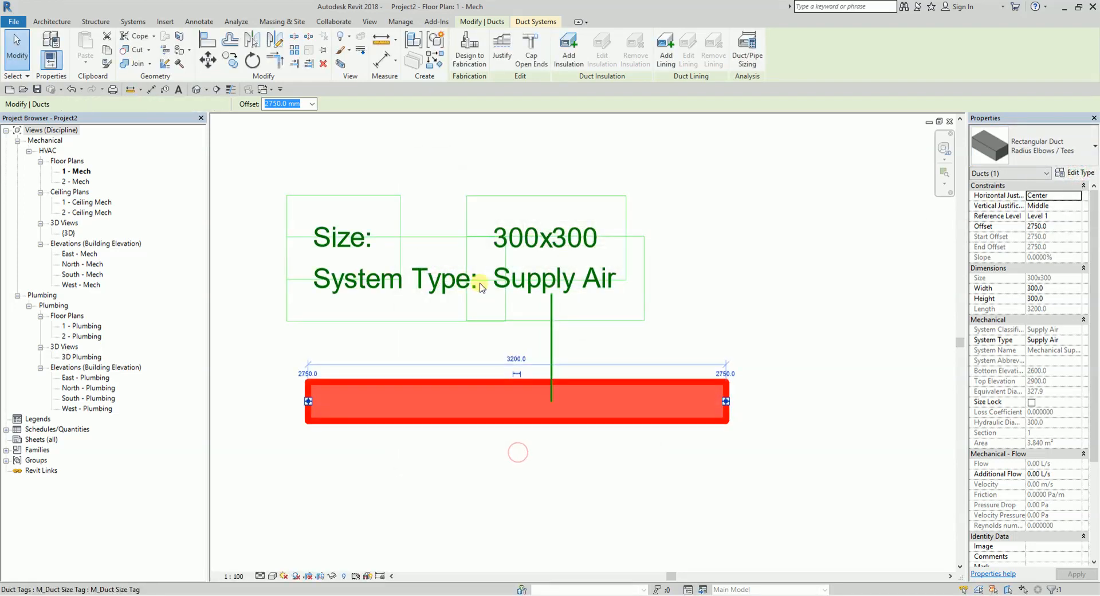
click(753, 247)
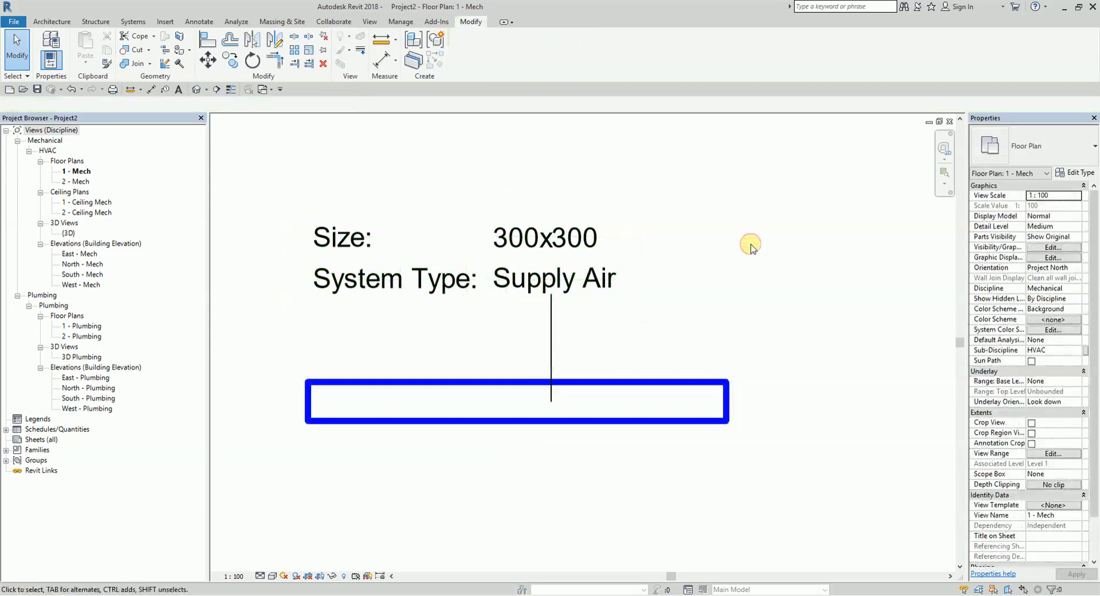
- Open the duct tag's family for editing and place a new label with the Manufacturer parameter below the System Type label
click(428, 282)
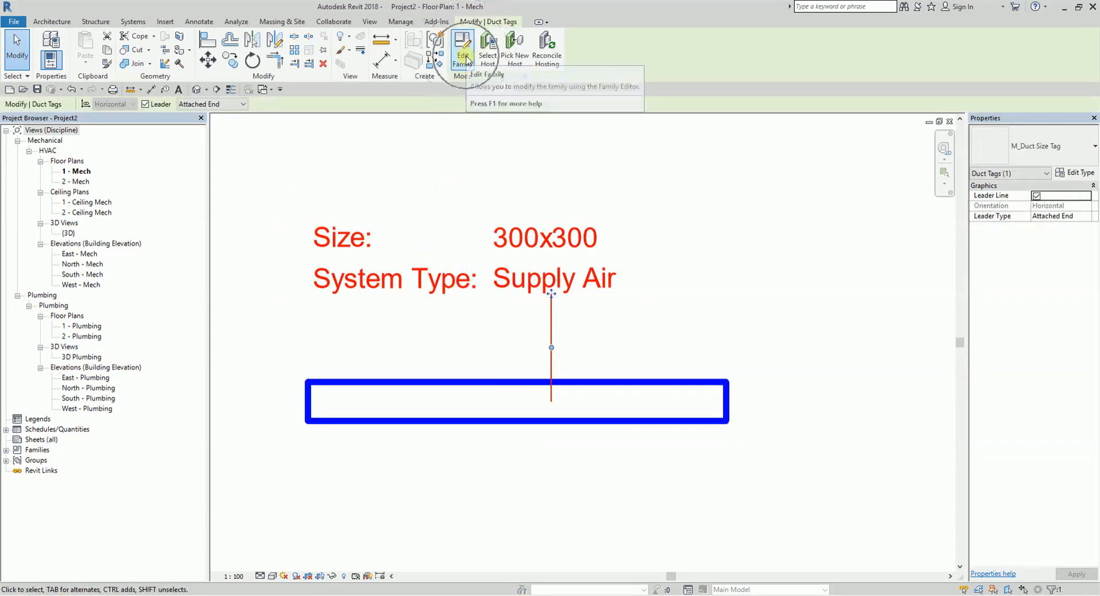
click(467, 59)
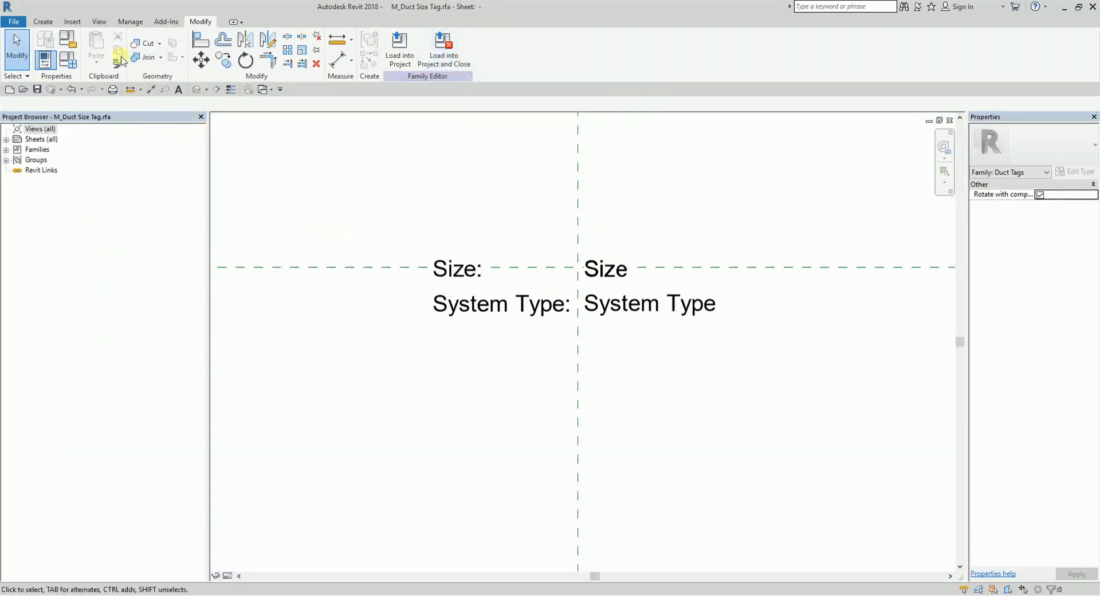
click(44, 23)
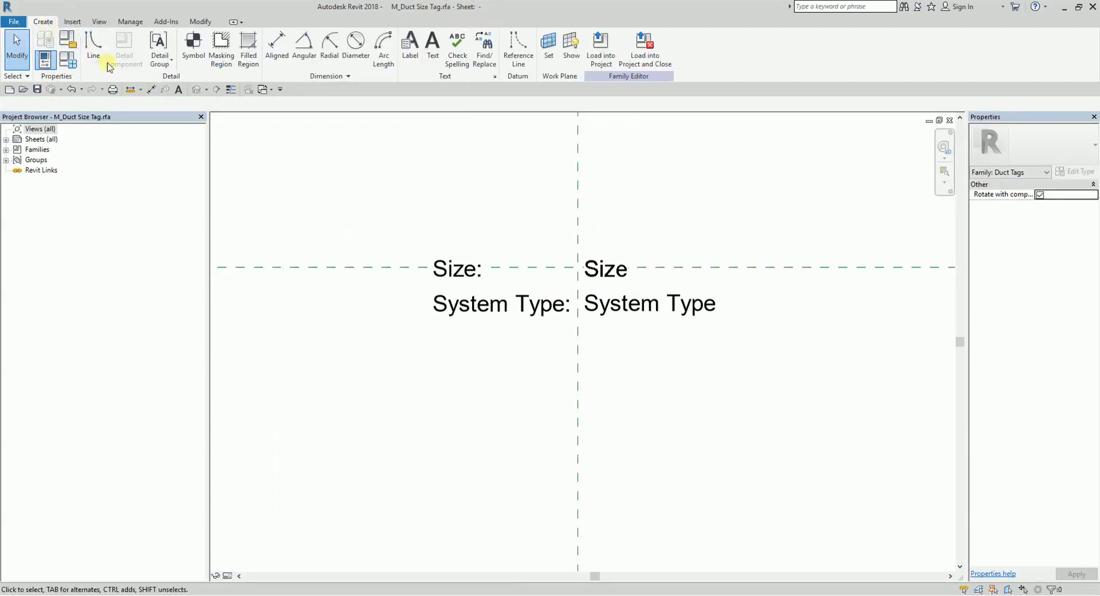
click(409, 55)
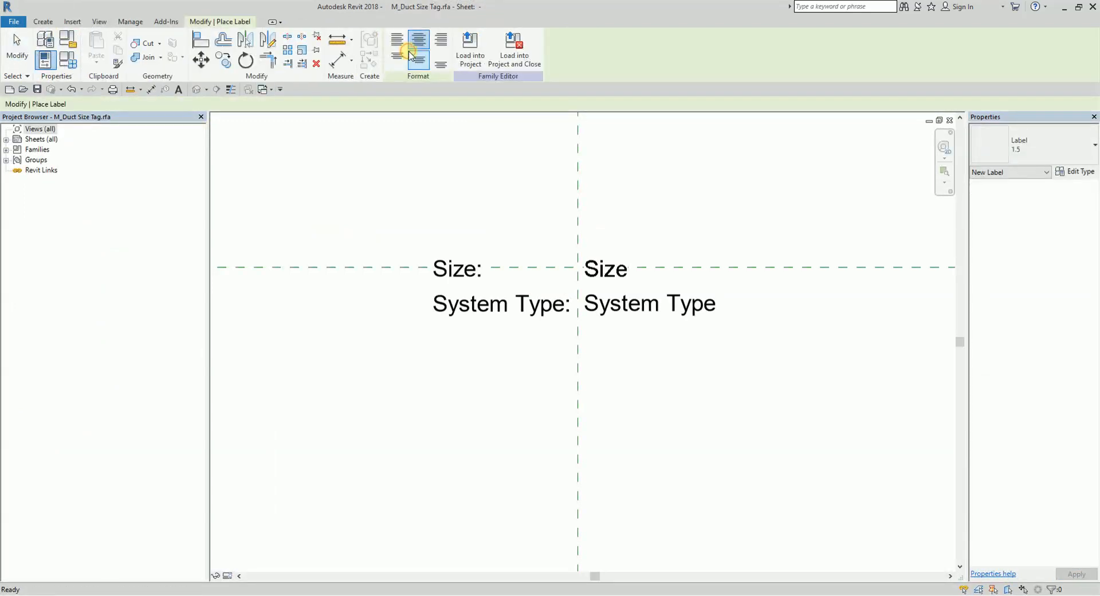
click(757, 364)
drag(448, 292, 447, 327)
double_click(367, 300)
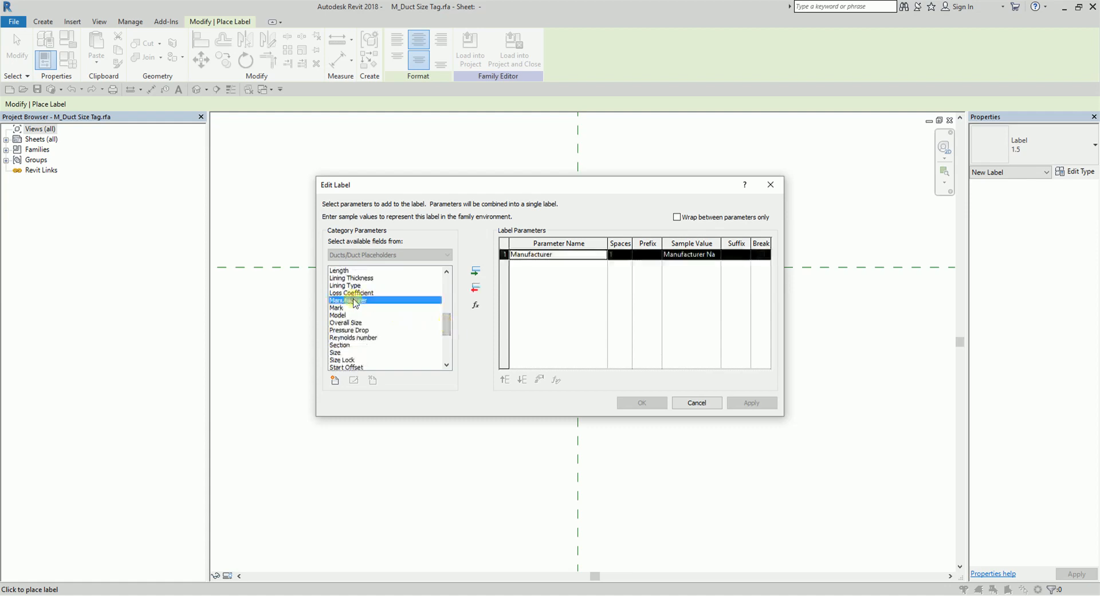
click(642, 403)
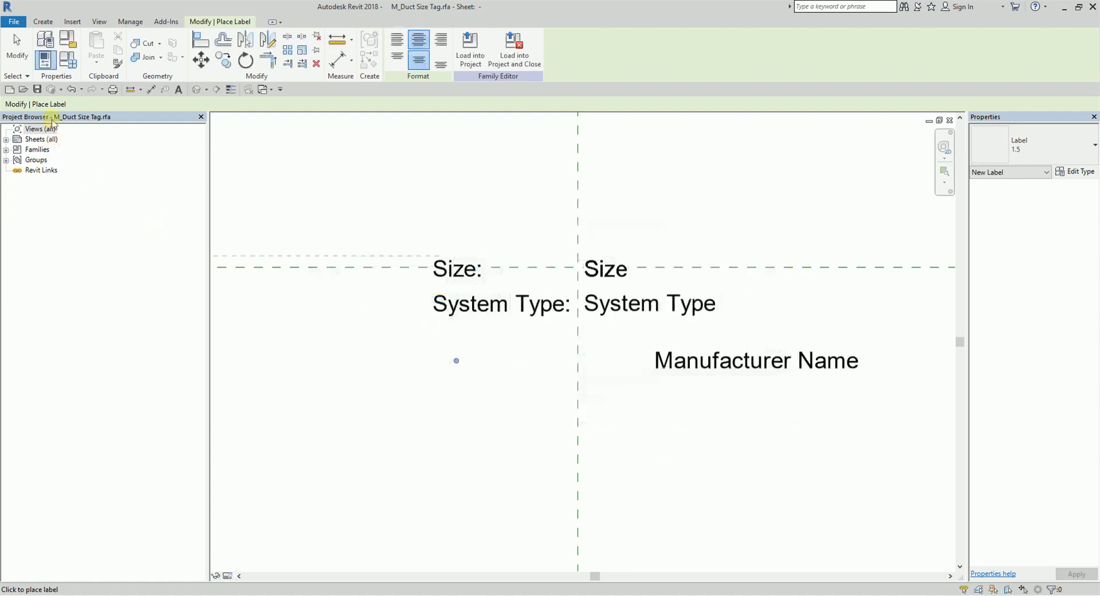
click(17, 53)
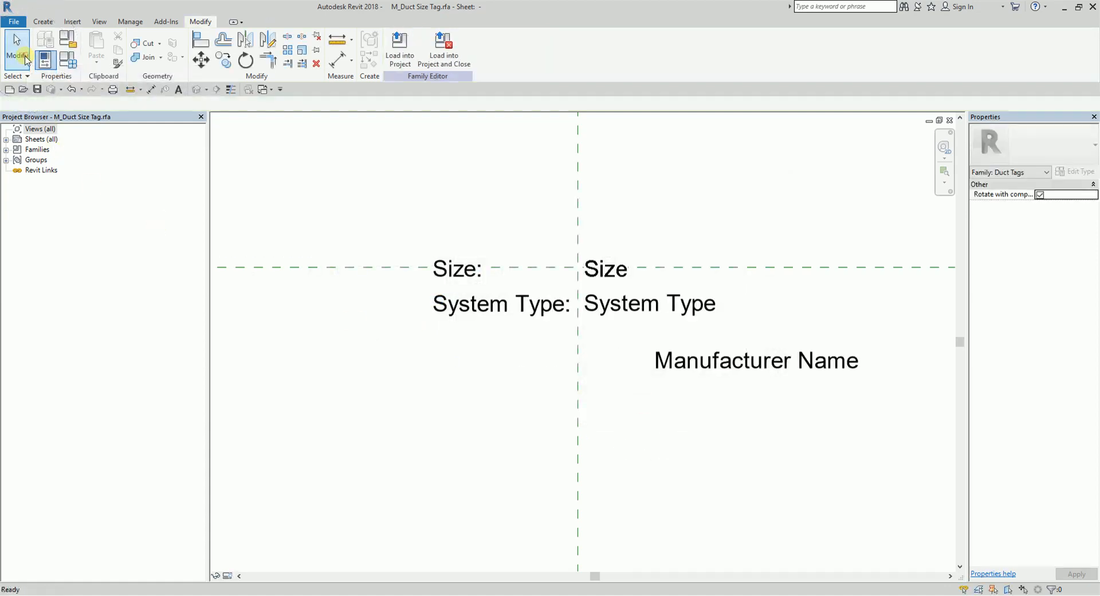
- Set the Manufacturer label's horizontal alignment to Left and move it directly under the System Type label
click(681, 367)
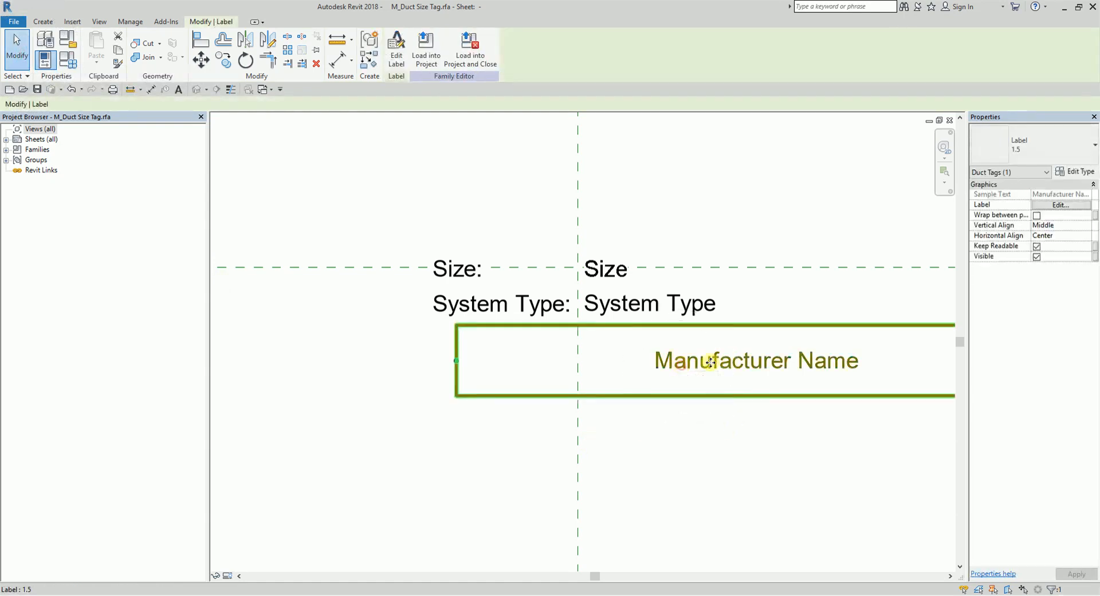
click(1088, 238)
click(1048, 247)
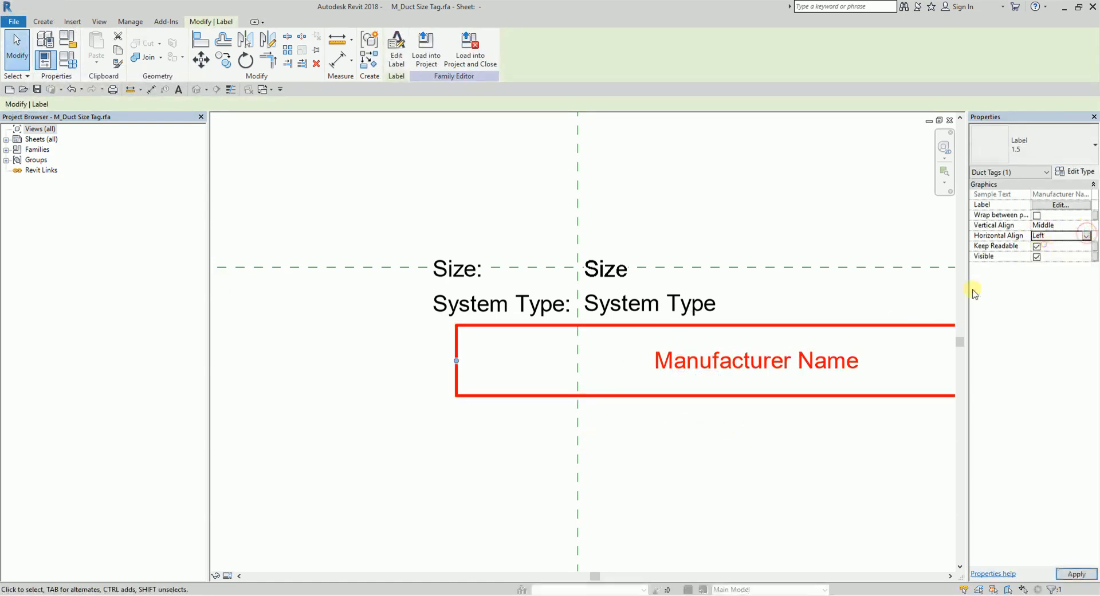
click(750, 466)
drag(487, 362, 597, 344)
click(706, 436)
scroll(659, 205, up, 2)
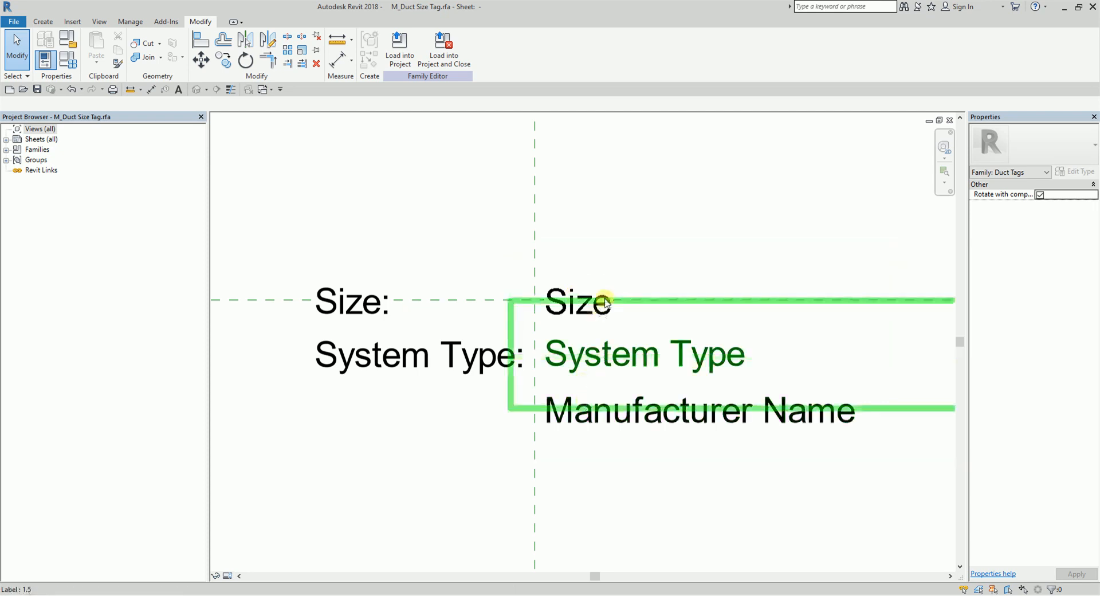
- Select all the tag's texts and labels and nudge them up until the System Type row sits on the horizontal reference plane
scroll(606, 302, down, 2)
drag(282, 198, 561, 408)
scroll(894, 469, down, 1)
scroll(853, 440, down, 2)
middle_drag(825, 448, 560, 408)
drag(561, 408, 801, 444)
key(Up)
key(Up)
key(Up)
key(Up)
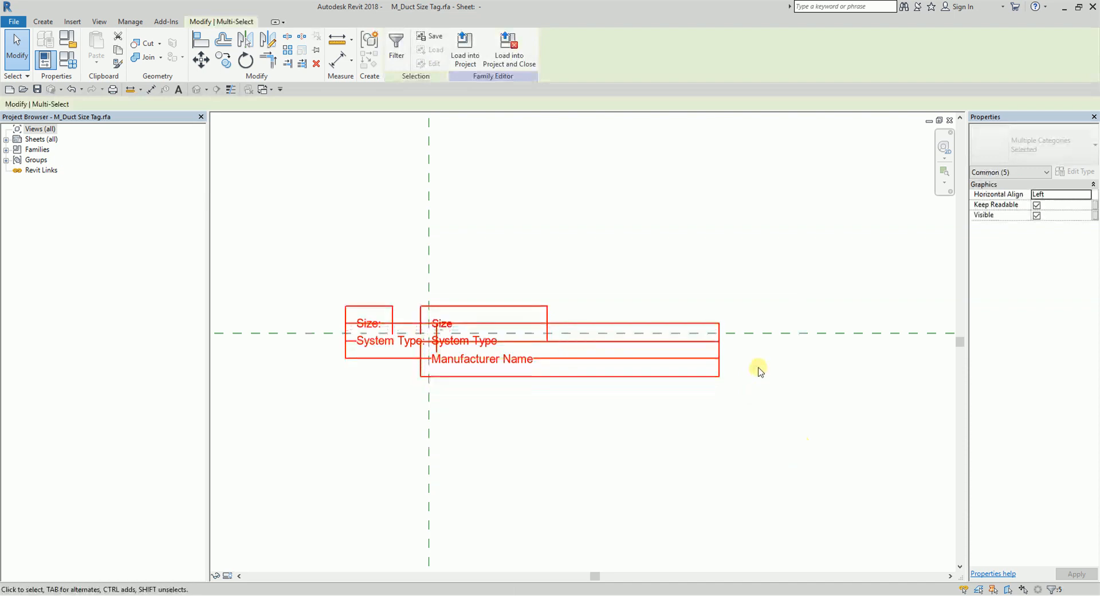
key(Down)
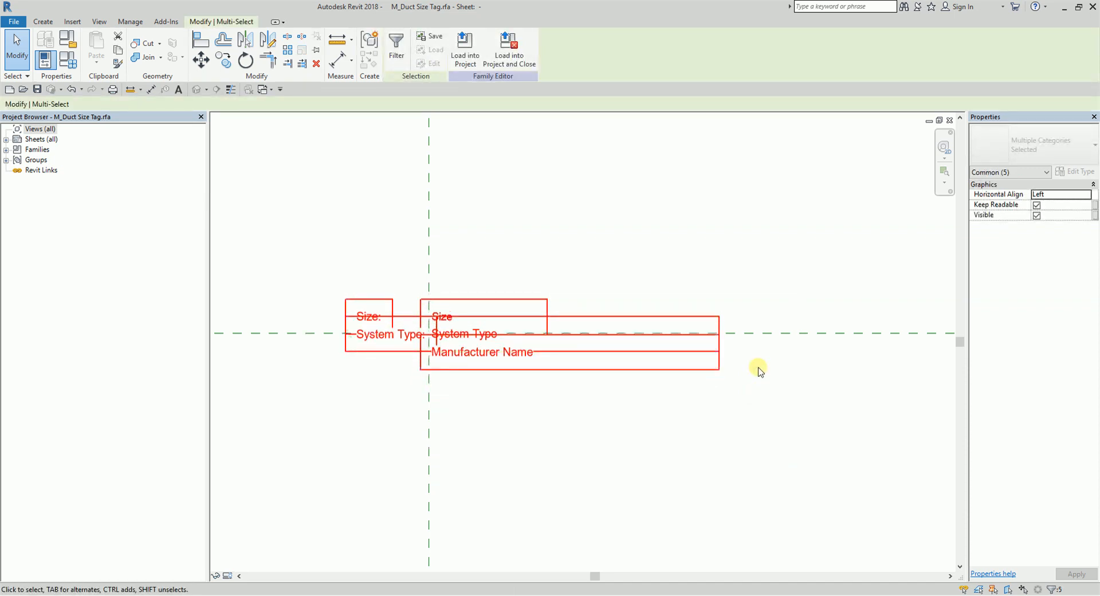
scroll(501, 344, up, 2)
middle_drag(493, 483, 625, 480)
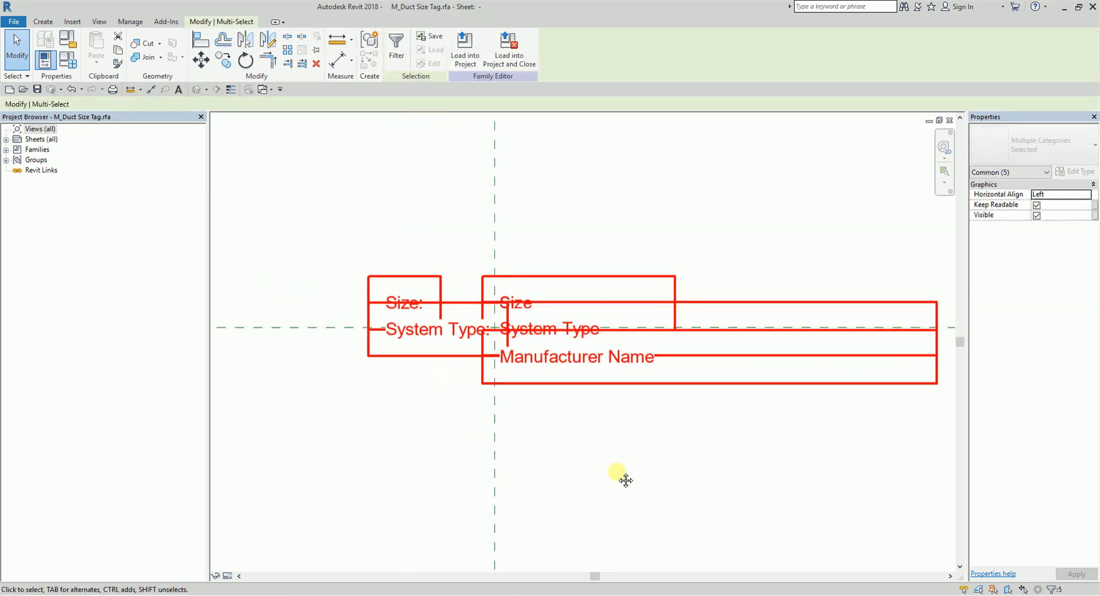
key(Right)
key(Right)
key(Left)
key(Left)
key(Escape)
- Copy the "System Type:" text straight down to the row of the Manufacturer label
scroll(517, 376, up, 4)
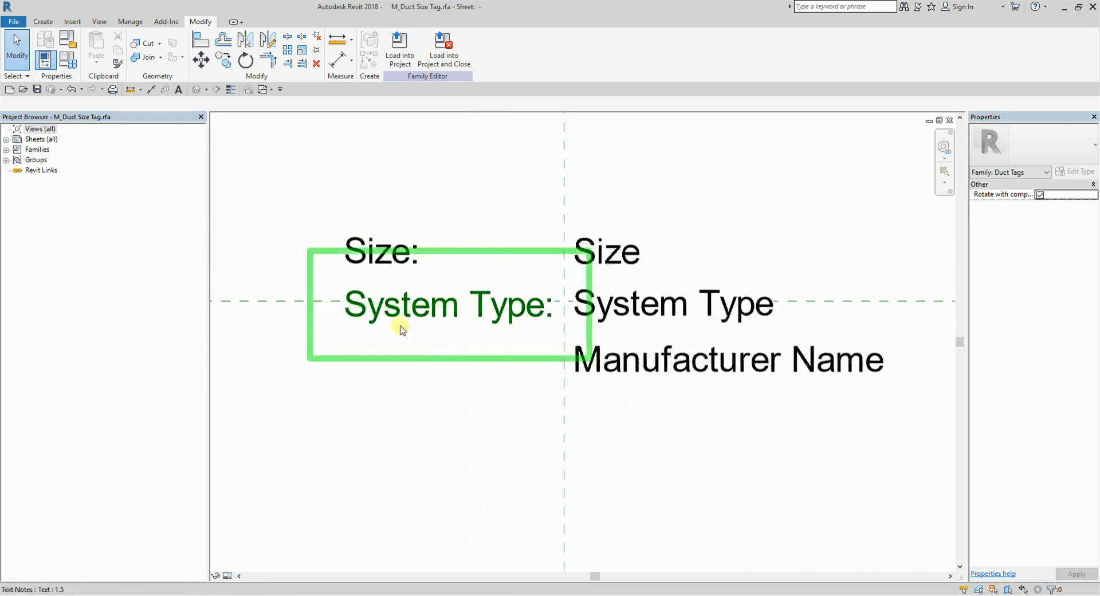
click(43, 26)
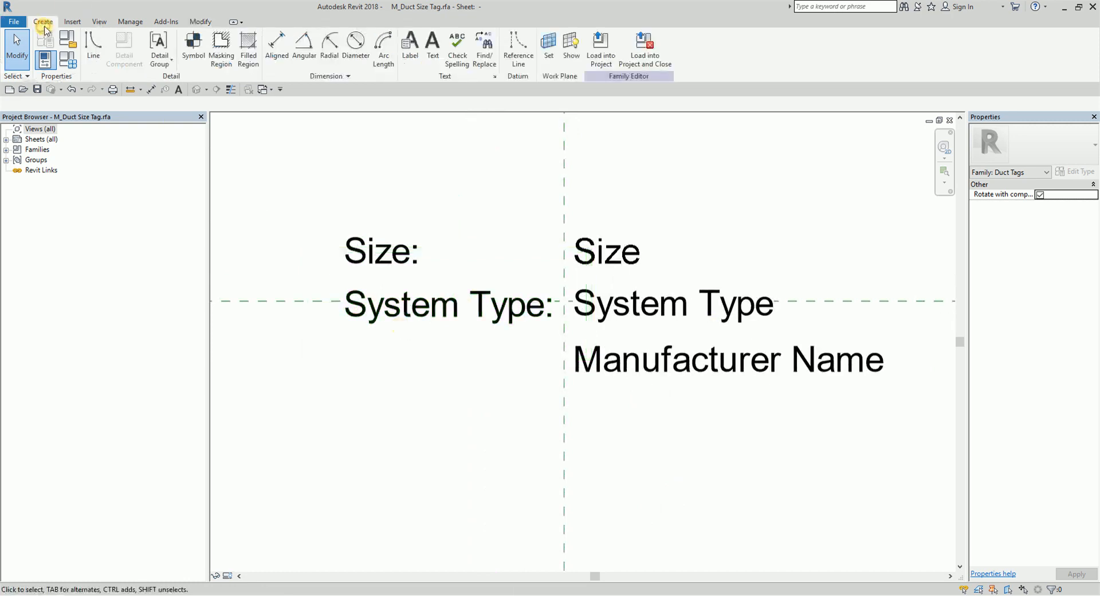
click(479, 335)
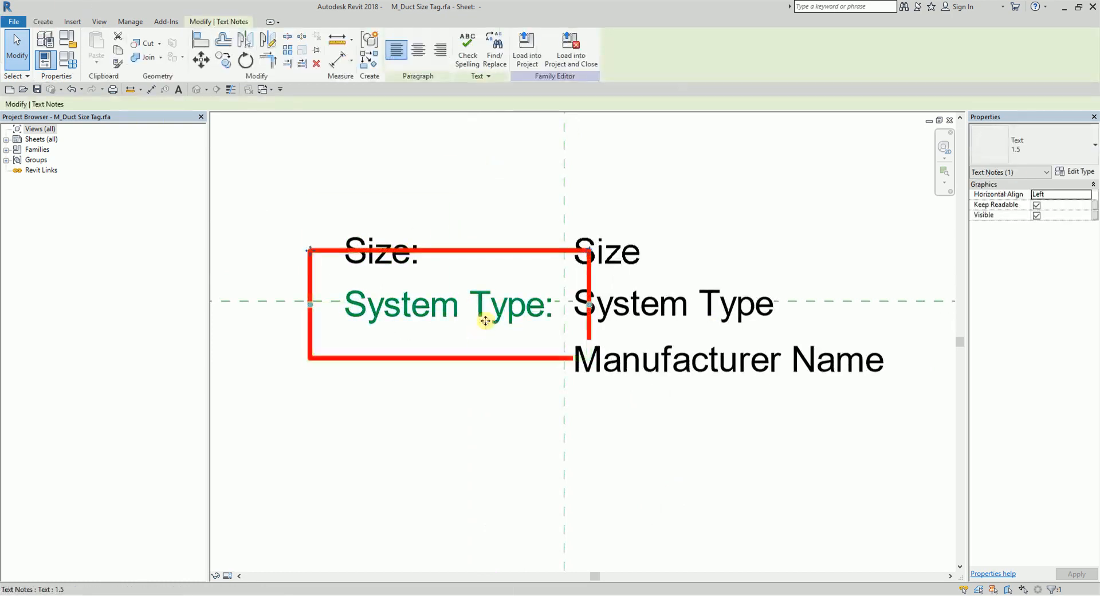
click(226, 65)
click(365, 310)
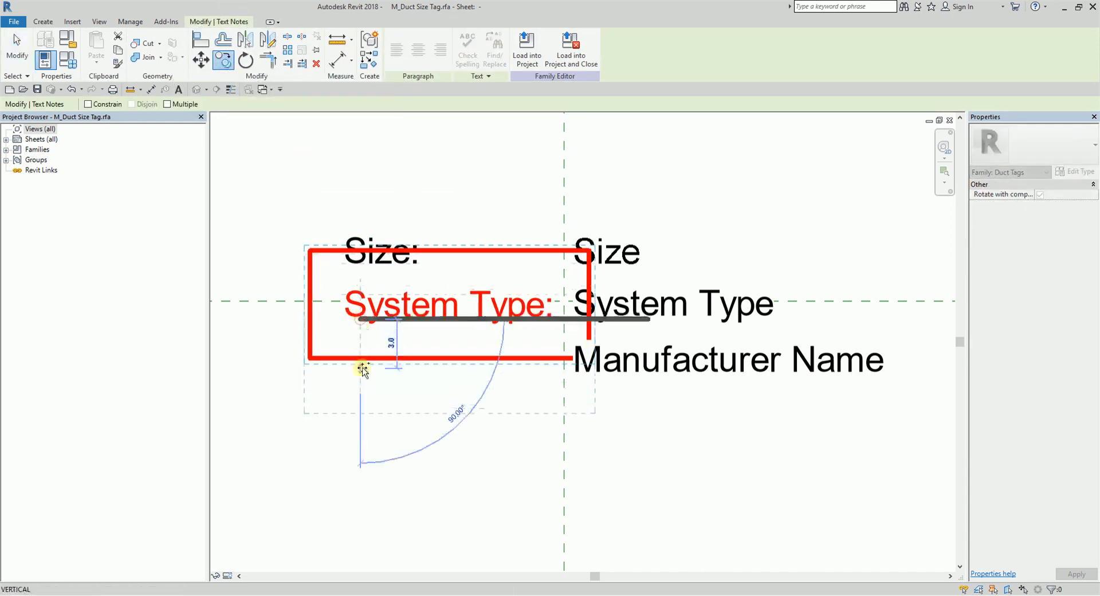
click(362, 363)
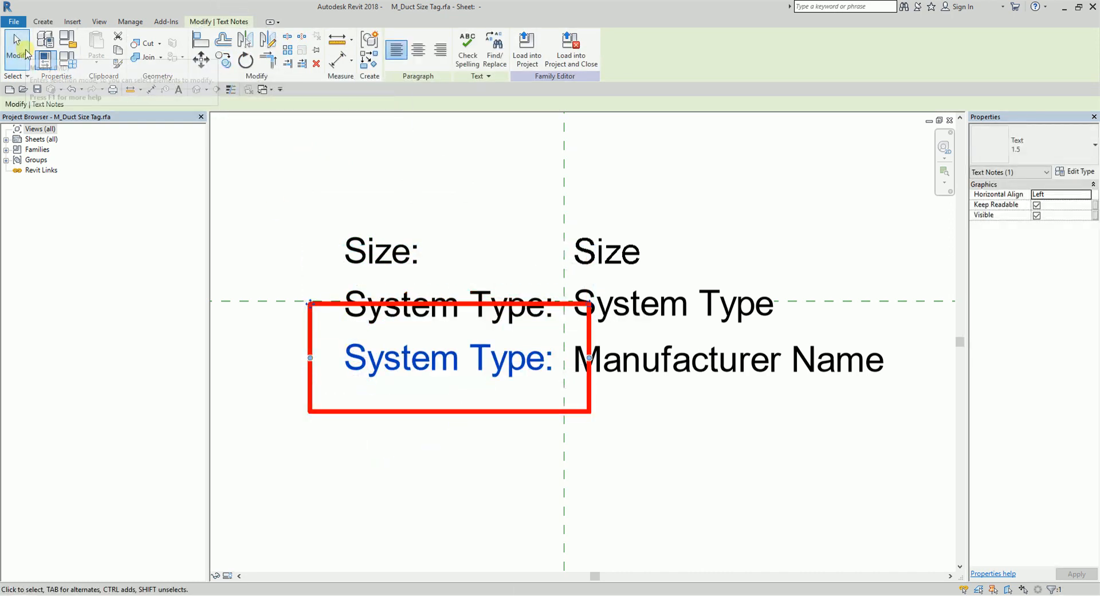
click(17, 54)
- Change the copied text beside the Manufacturer label to "Manufacturer:"
click(365, 362)
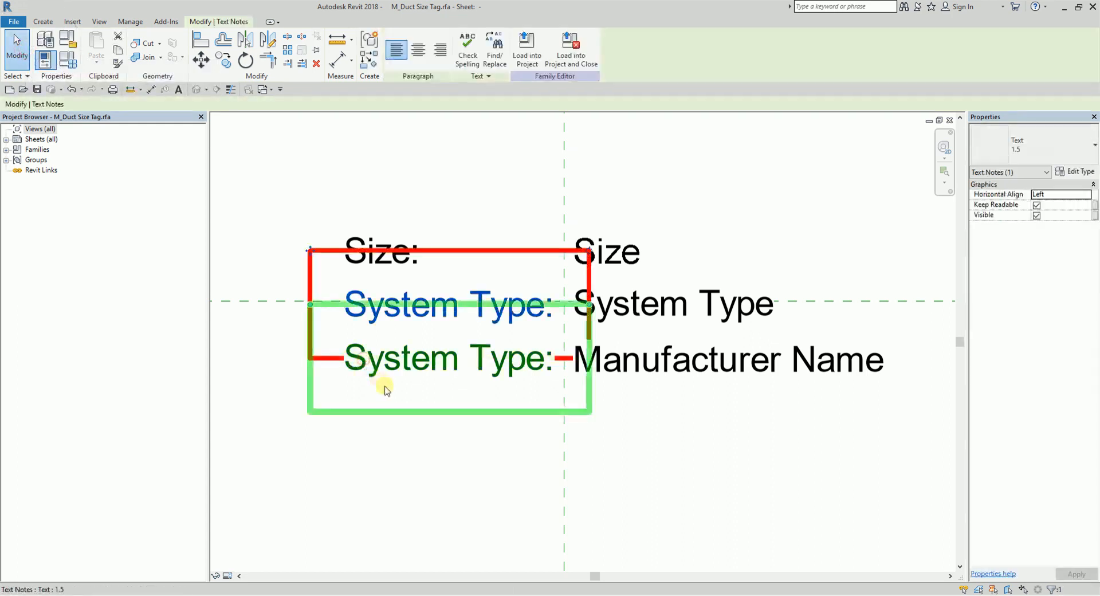
click(355, 361)
drag(347, 359, 558, 369)
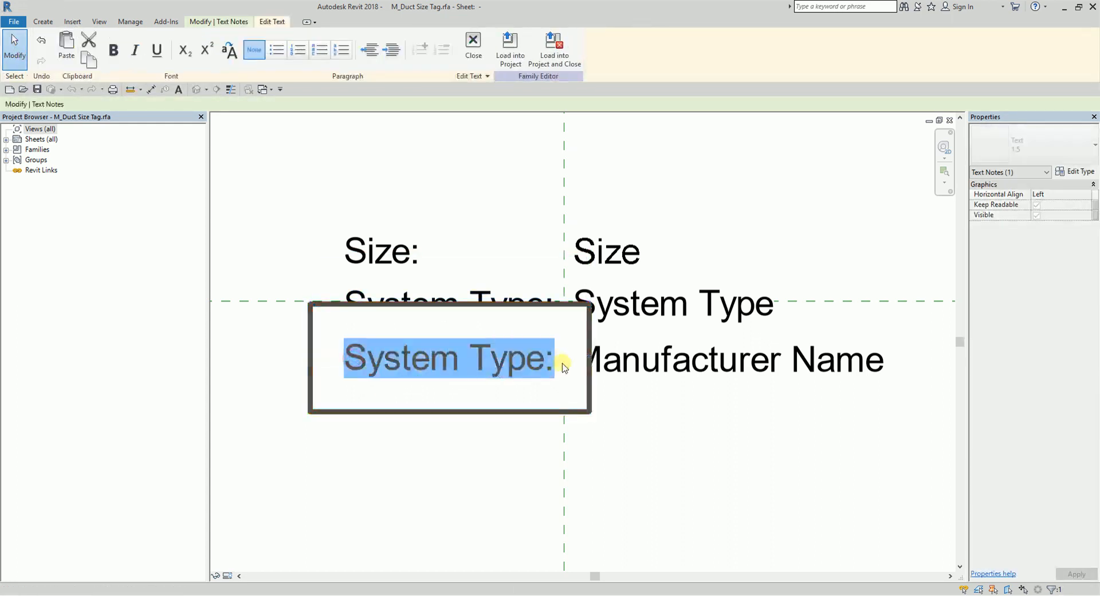
text(Manu)
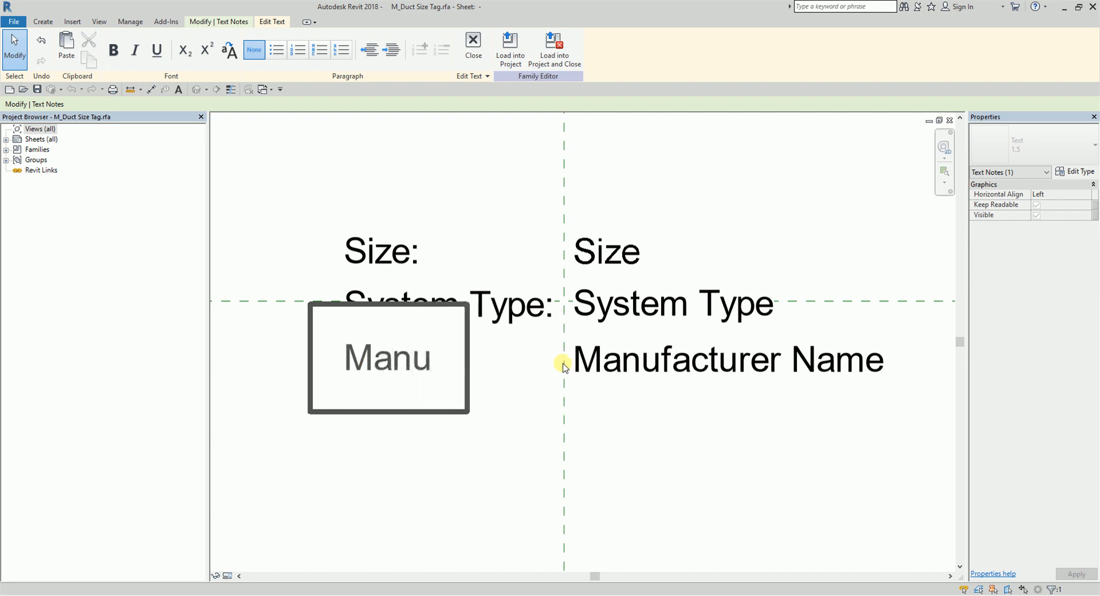
text(facturer)
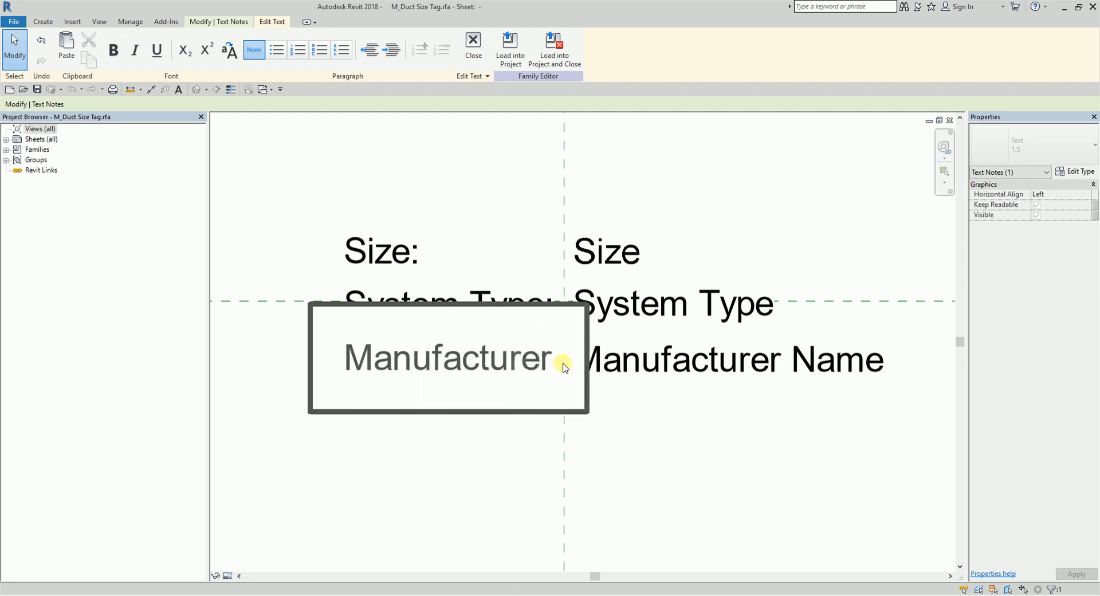
text(:)
click(676, 481)
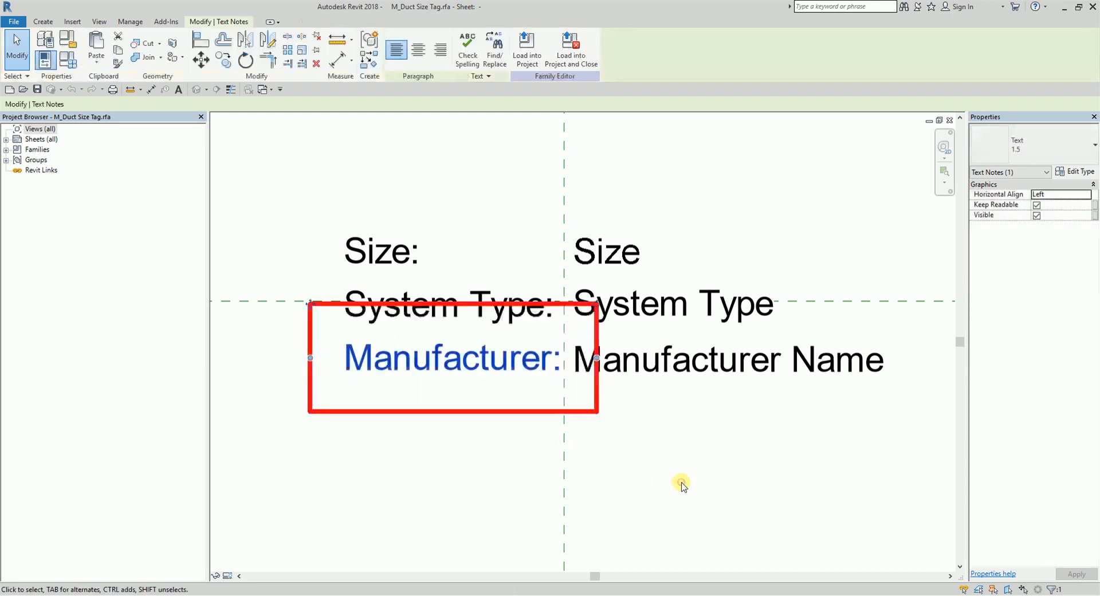
click(683, 480)
- Select the "Size:", "System Type:" and "Manufacturer:" texts and nudge them slightly left, away from the labels
scroll(676, 442, down, 1)
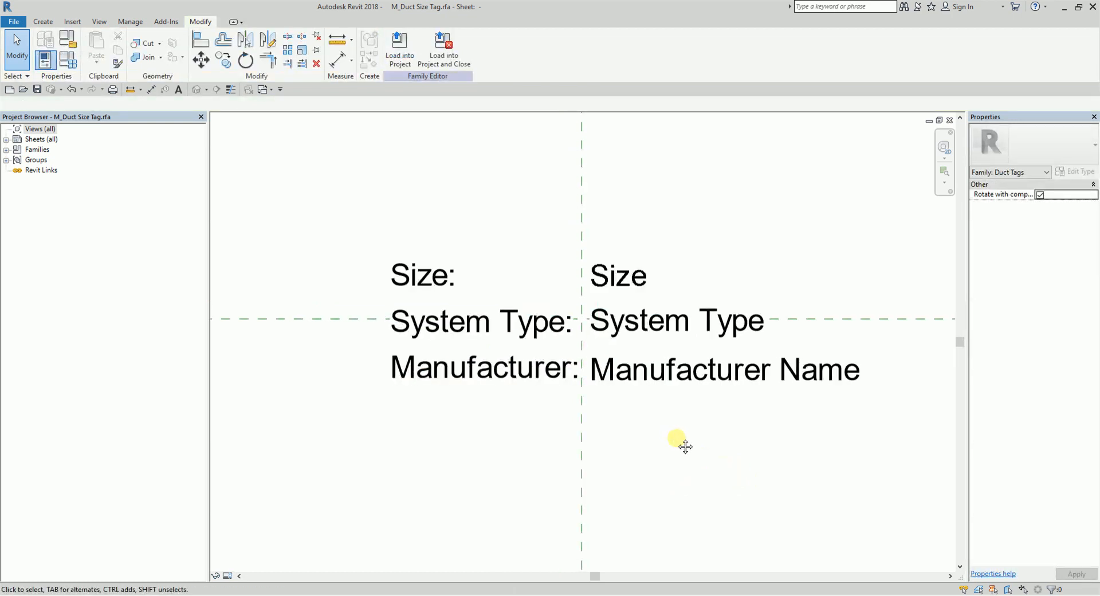
click(417, 271)
click(452, 211)
drag(447, 184, 392, 311)
ctrl+drag(493, 451, 367, 356)
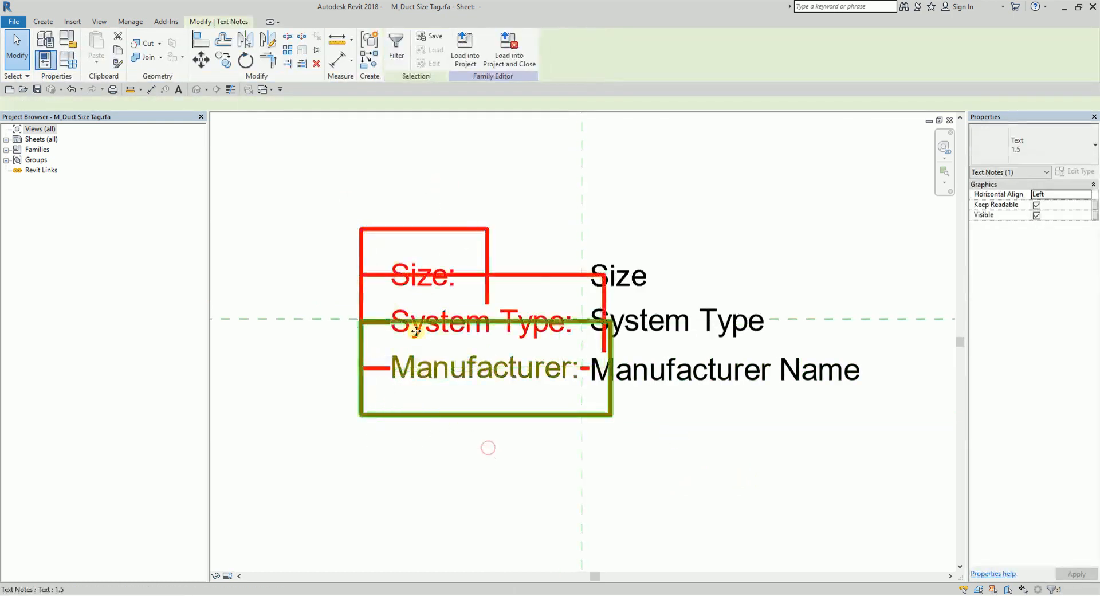
key(Left)
key(Left)
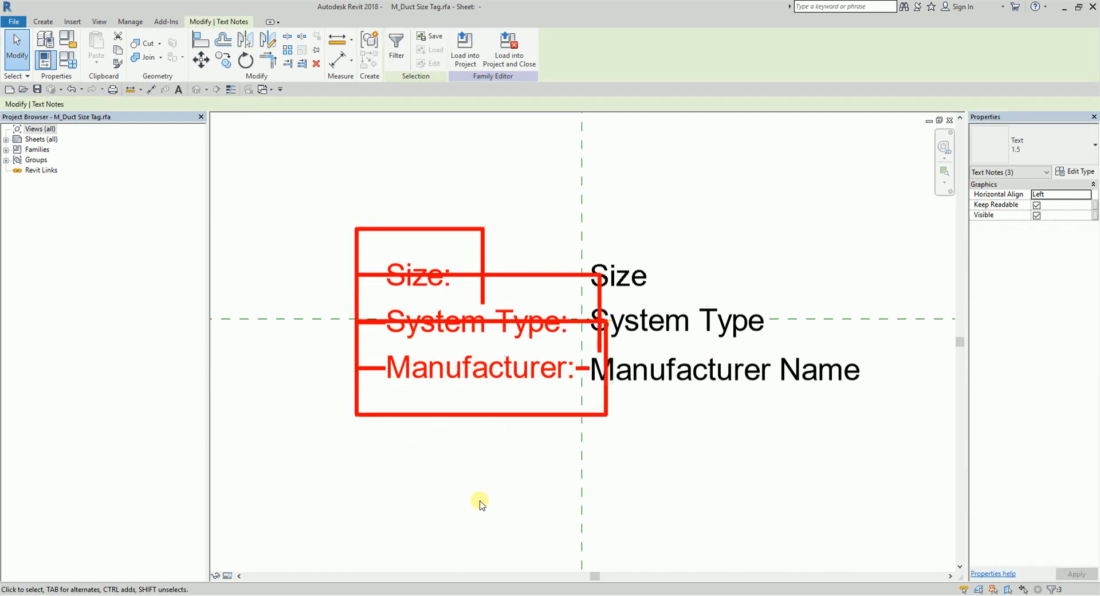
key(Left)
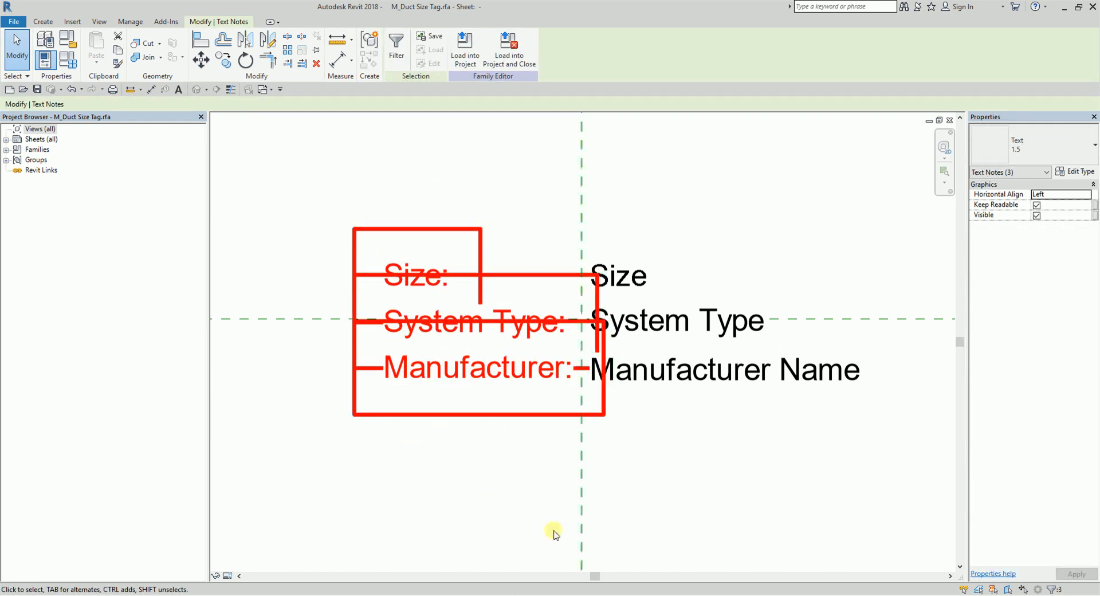
click(759, 488)
- Draw a rectangular frame about 41 by 20 mm around the tag's texts and labels
scroll(758, 487, down, 2)
middle_drag(731, 447, 656, 368)
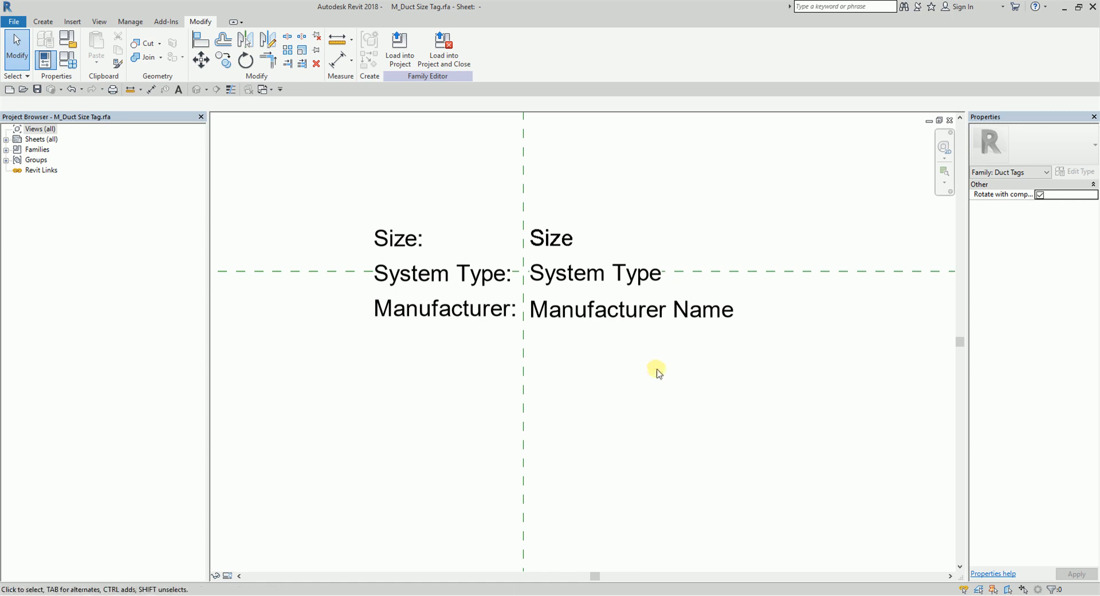
scroll(658, 372, down, 1)
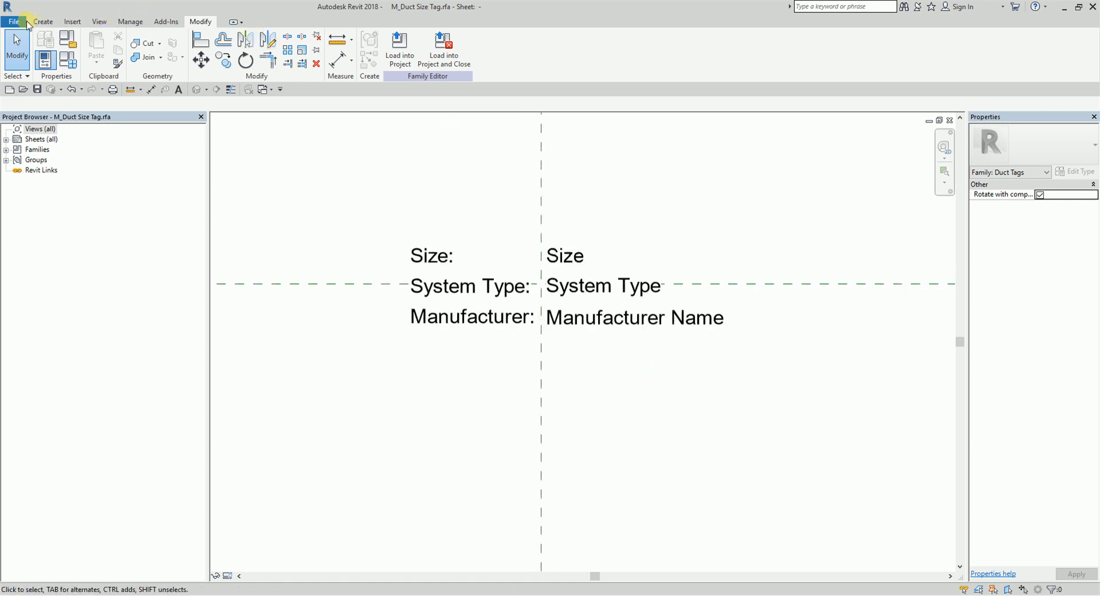
click(44, 21)
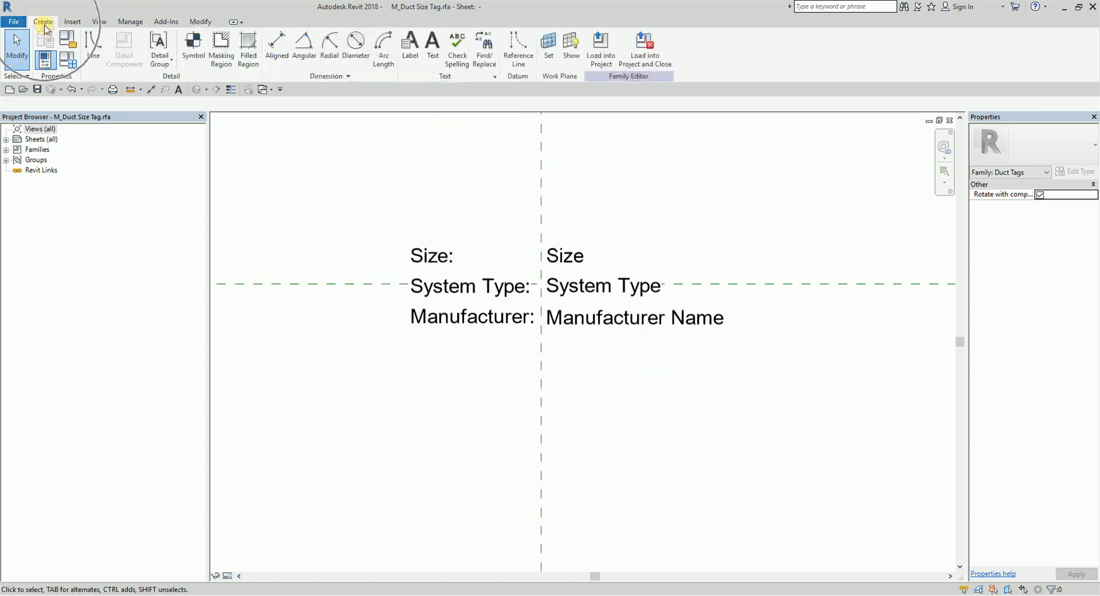
click(95, 52)
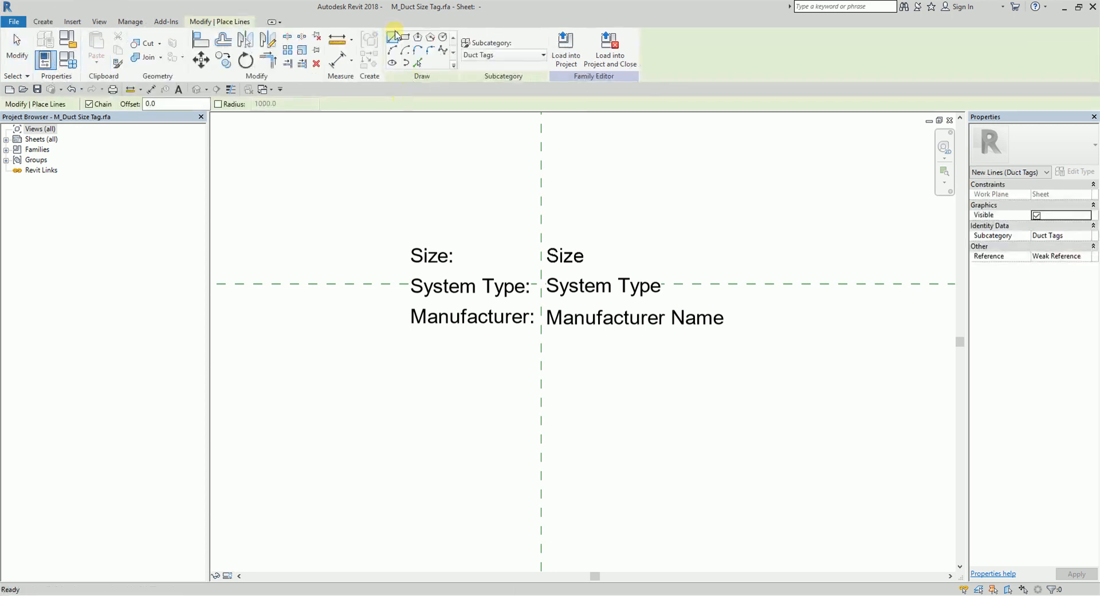
click(405, 38)
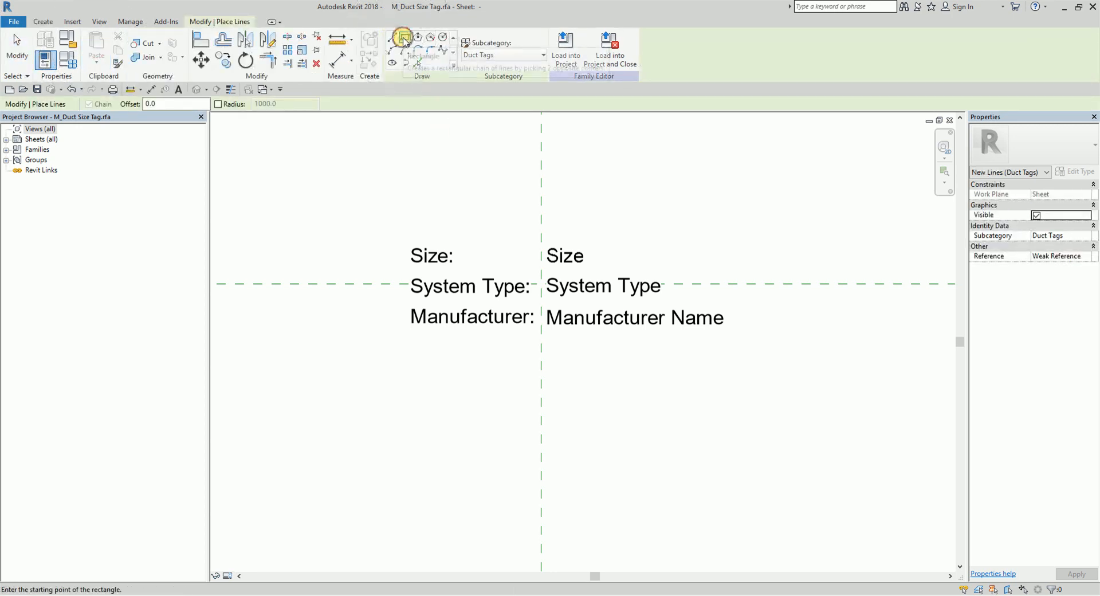
click(373, 210)
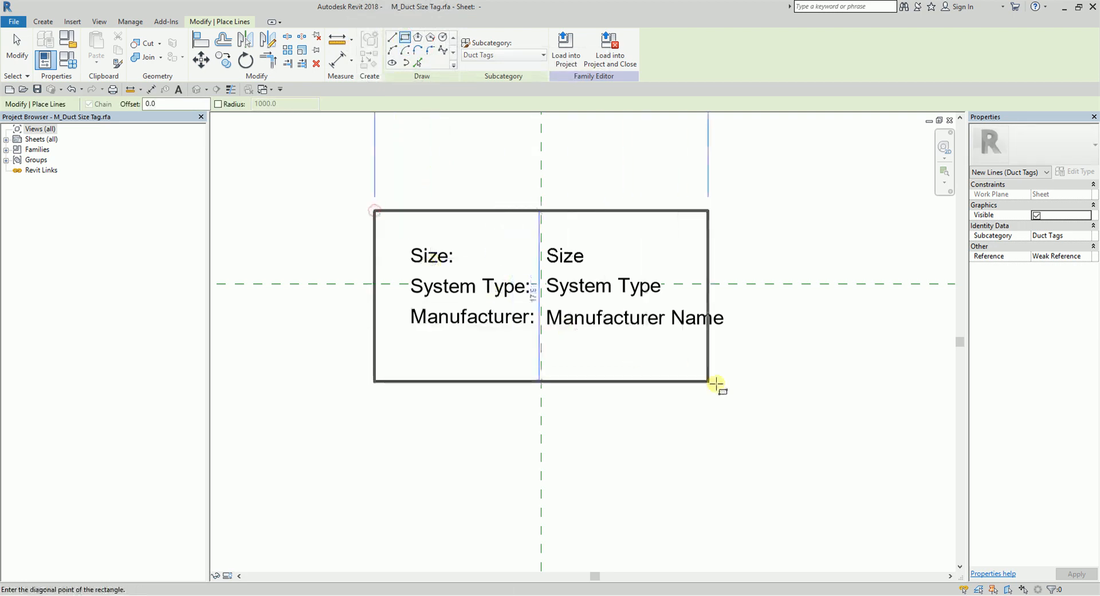
click(767, 401)
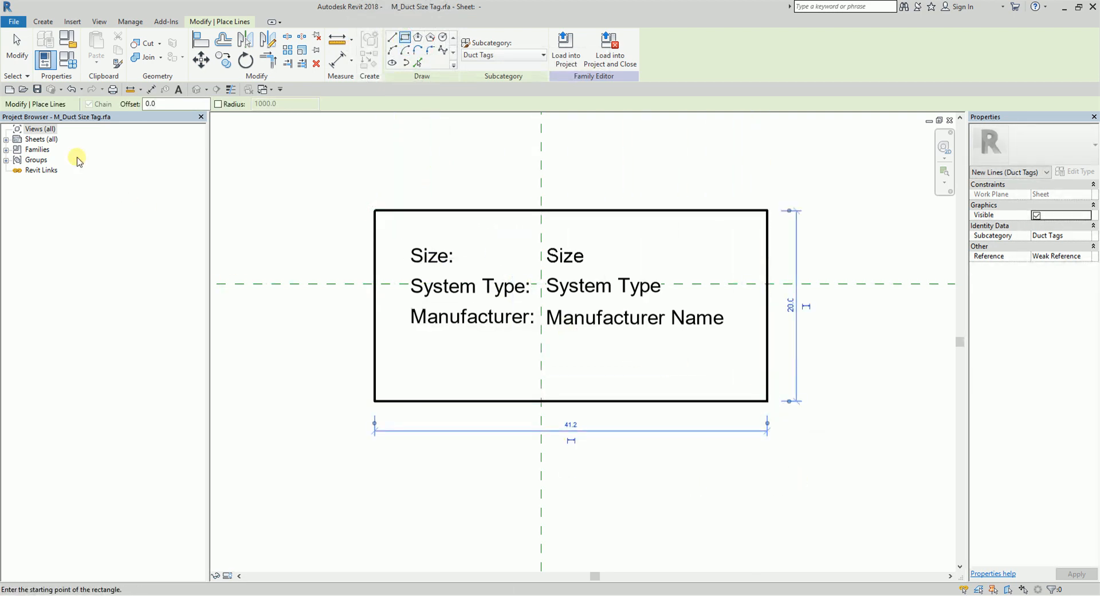
click(15, 54)
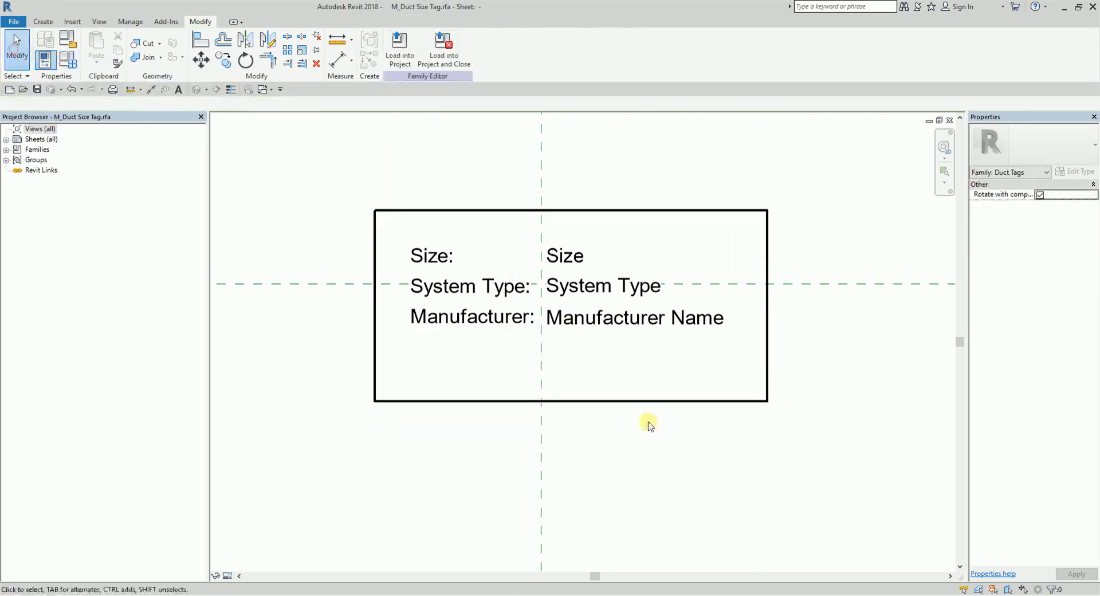
- Dimension the frame's two vertical edges to the vertical reference plane in one aligned dimension and make its segments equal
scroll(646, 422, down, 2)
middle_drag(712, 456, 768, 408)
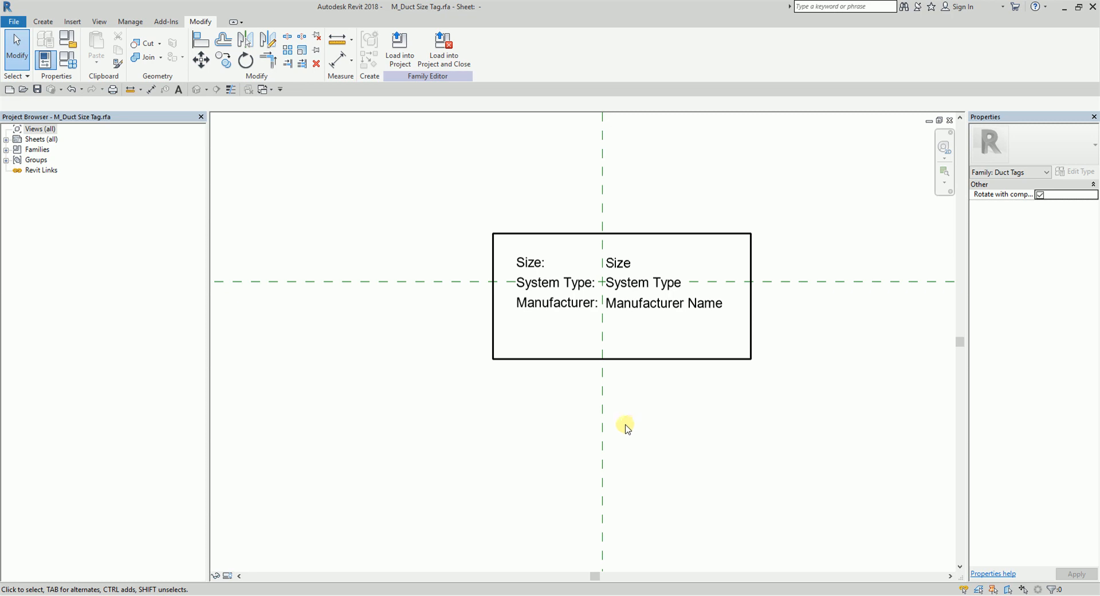
click(336, 60)
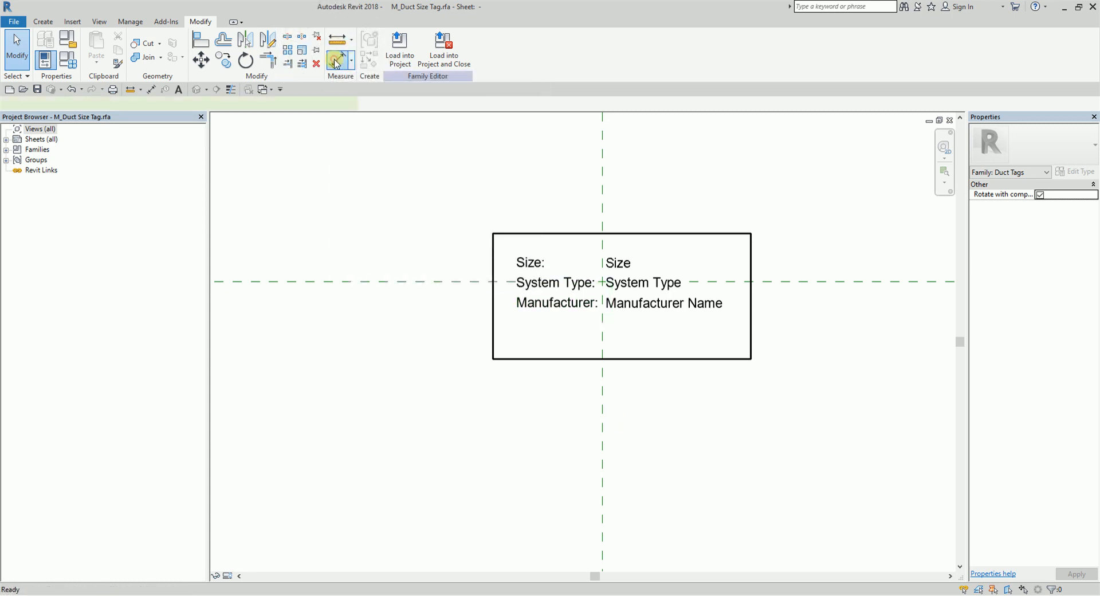
click(491, 321)
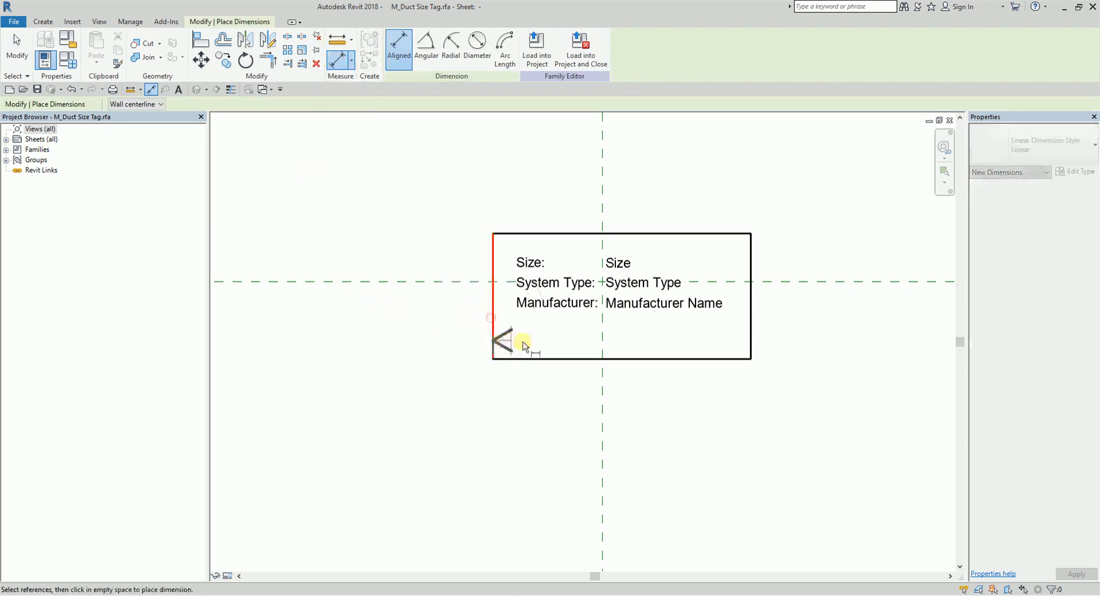
click(604, 334)
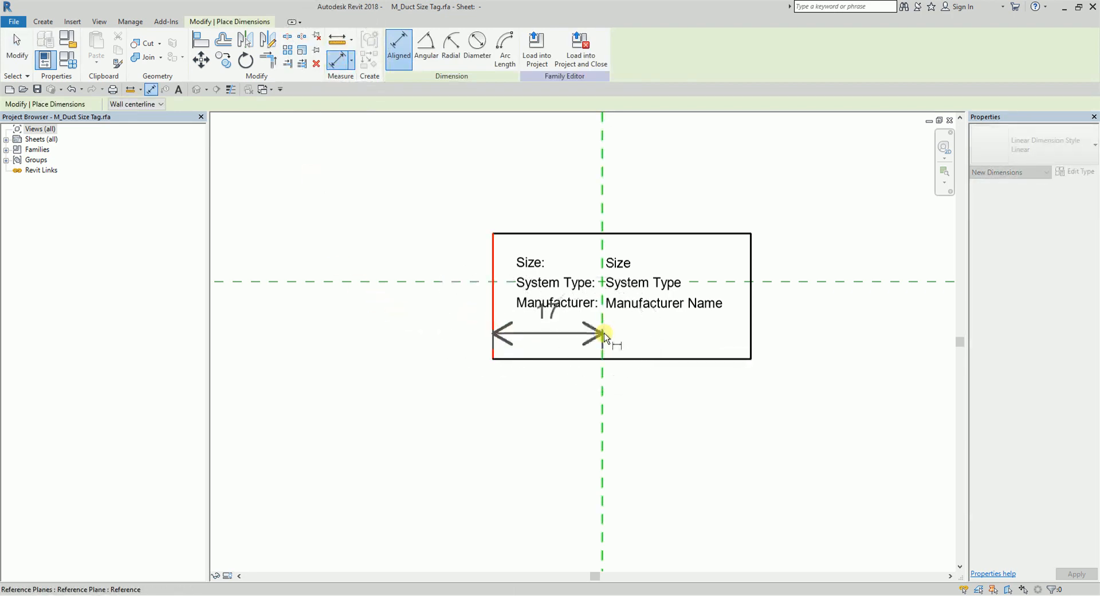
click(749, 331)
middle_drag(804, 212, 705, 354)
scroll(709, 204, down, 1)
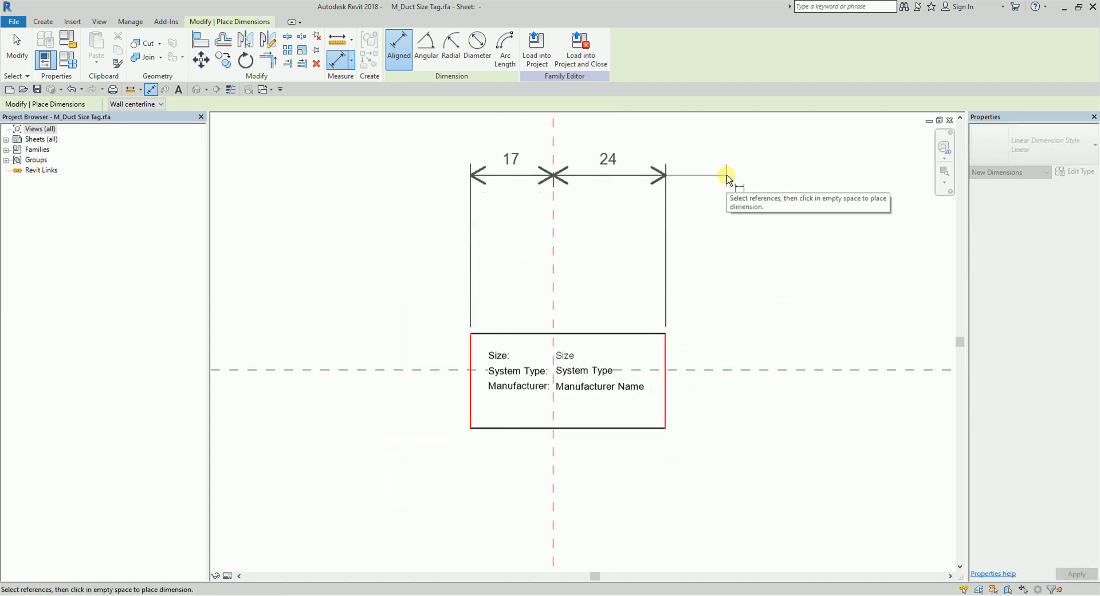
click(726, 176)
middle_drag(744, 206, 786, 293)
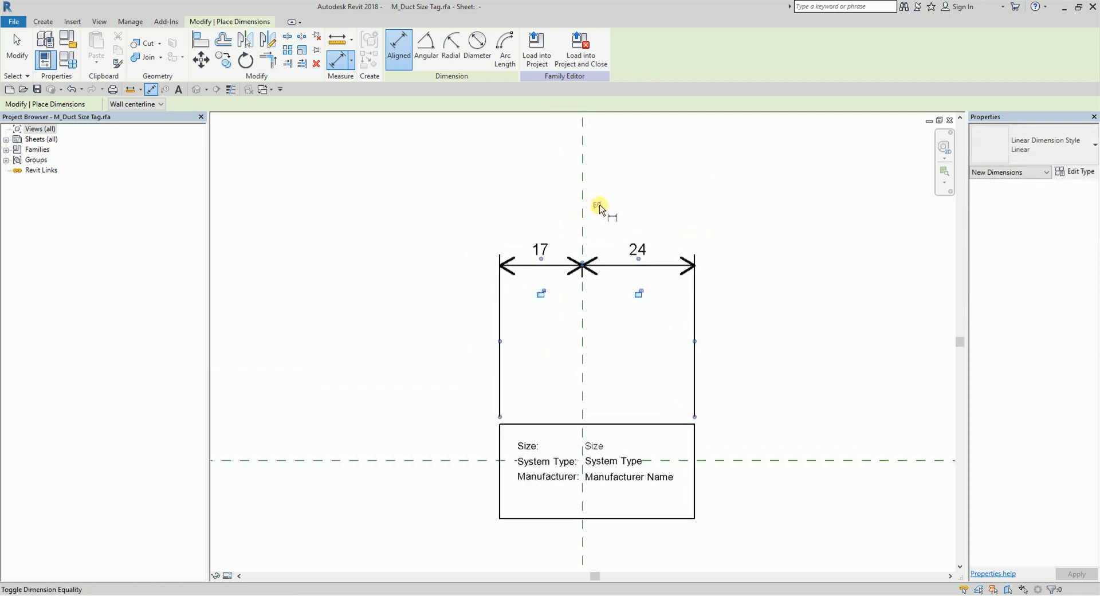
key(ctrl)
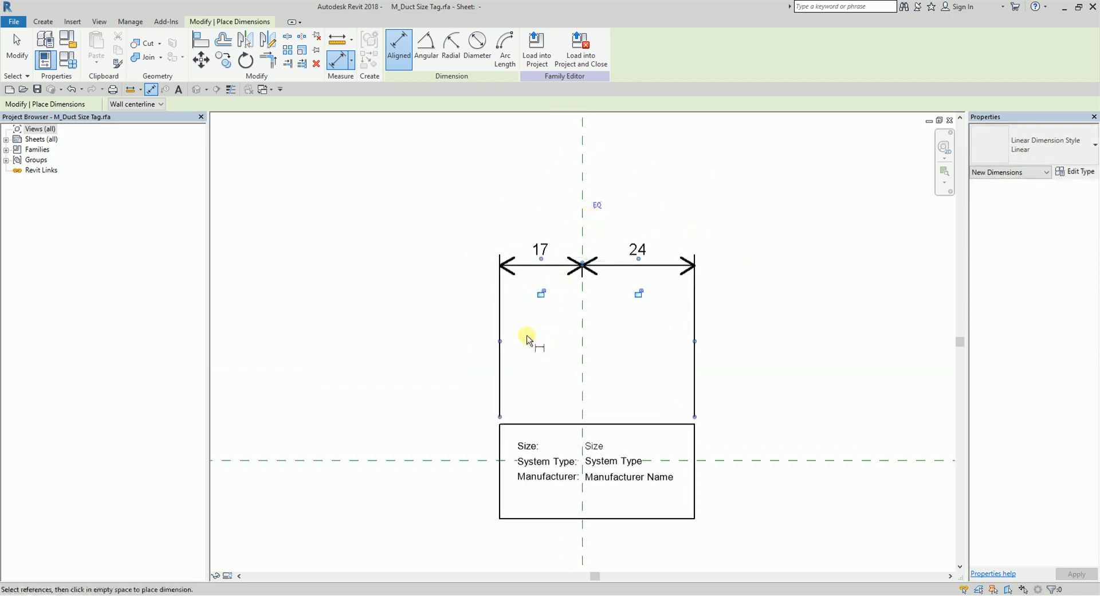
click(597, 208)
scroll(734, 290, down, 2)
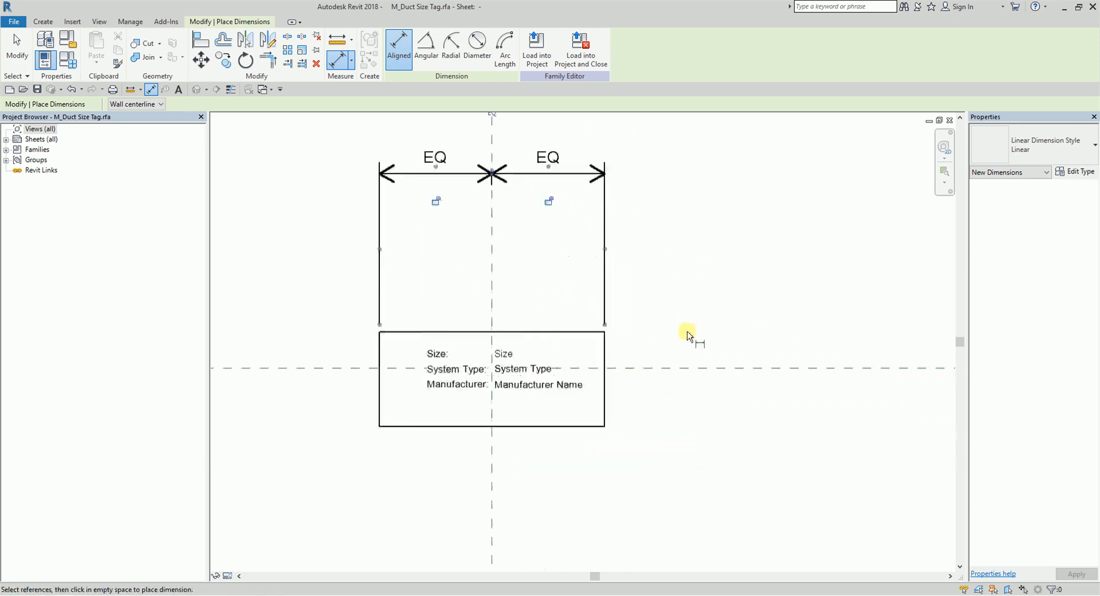
- Dimension the frame's top and bottom edges to the horizontal reference plane in one aligned dimension and make its segments equal
scroll(687, 335, up, 2)
key(ctrl)
click(573, 338)
click(580, 373)
click(579, 440)
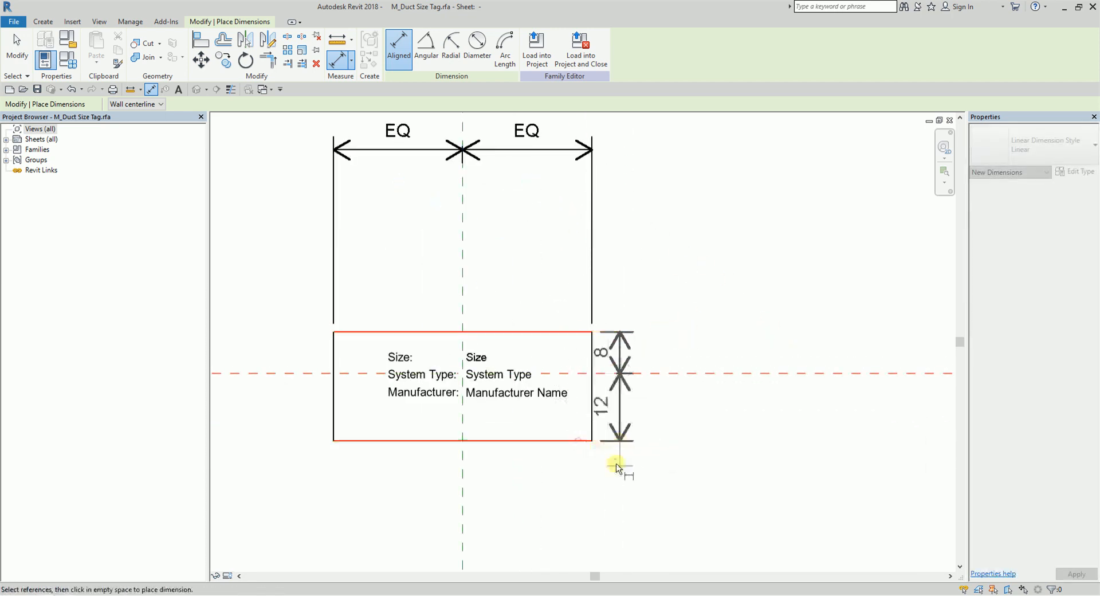
click(791, 514)
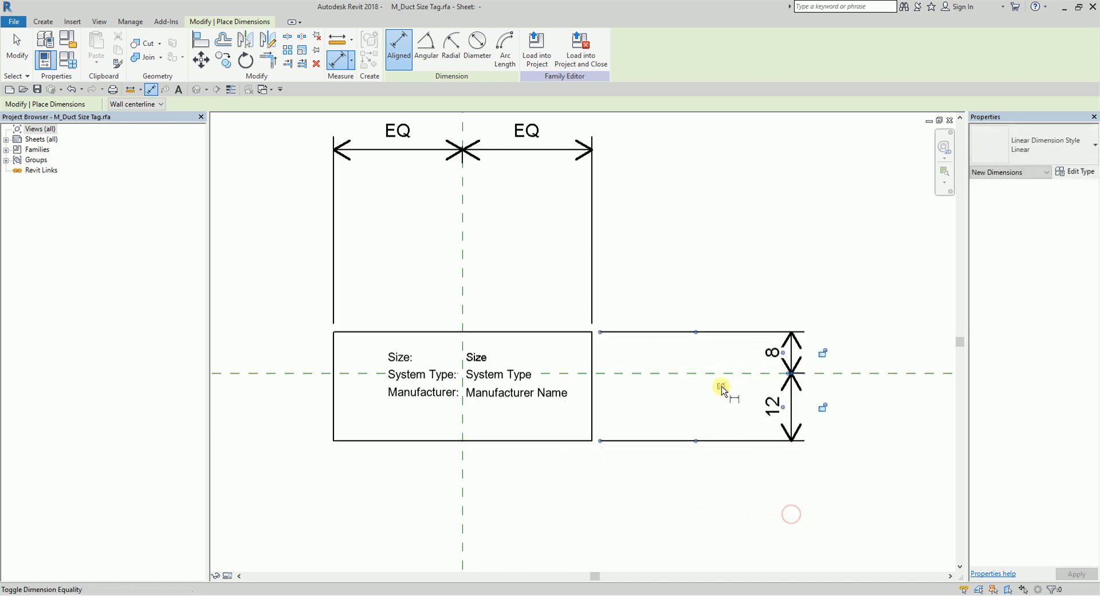
click(721, 386)
click(24, 66)
- Move the frame's top and left edges inward so it fits closely around the tag rows, about 39.5 by 12 mm
scroll(565, 429, up, 2)
middle_drag(555, 455, 698, 476)
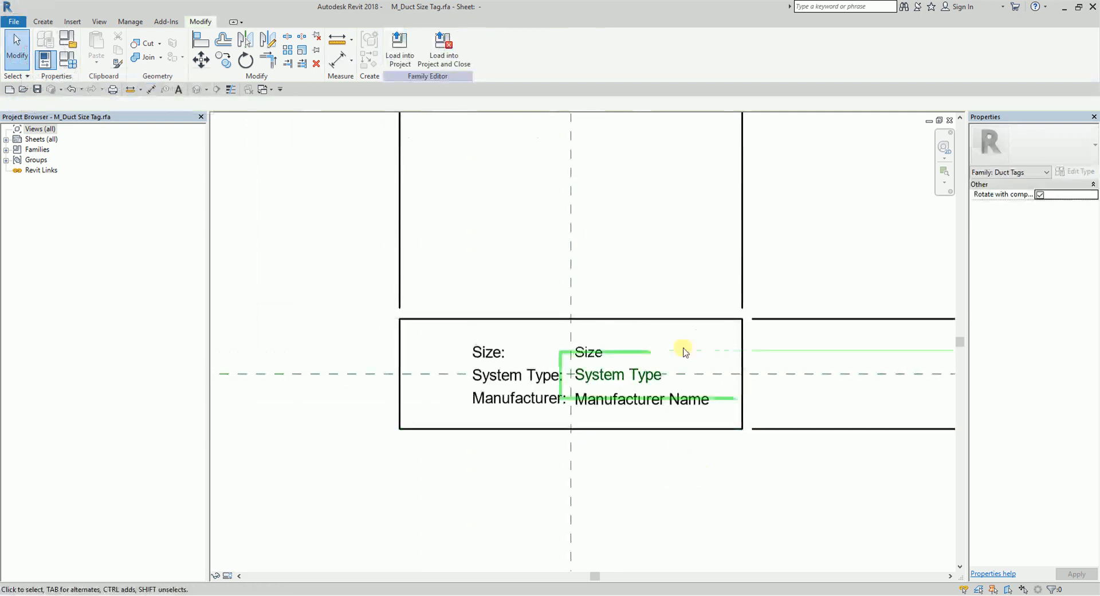
mouse_move(673, 319)
mouse_down()
mouse_move(673, 258)
mouse_move(669, 325)
mouse_move(658, 285)
mouse_move(656, 331)
mouse_up()
mouse_move(408, 401)
mouse_down()
mouse_move(455, 401)
mouse_move(428, 406)
mouse_up()
click(704, 494)
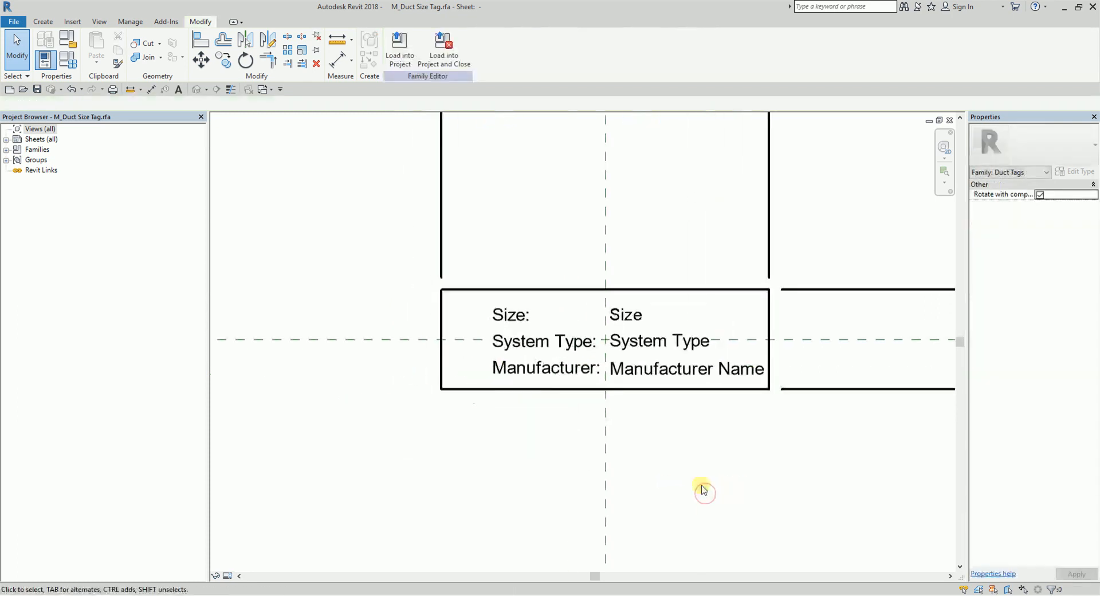
- Select the "Size:", "System Type:" and "Manufacturer:" texts and nudge them left towards the frame's left edge
scroll(513, 394, up, 2)
click(516, 365)
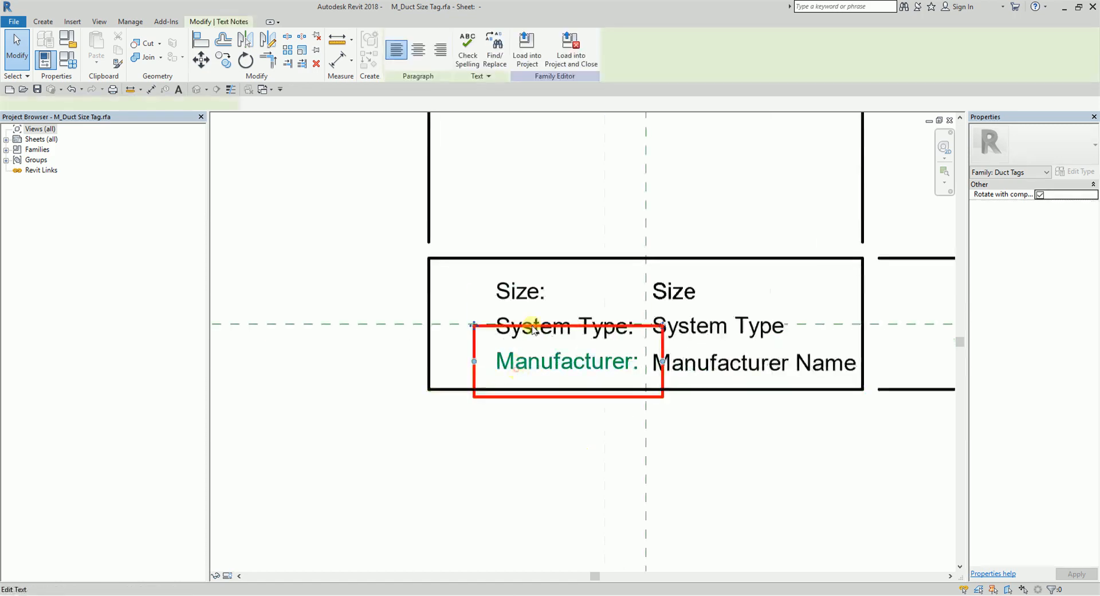
scroll(530, 309, up, 2)
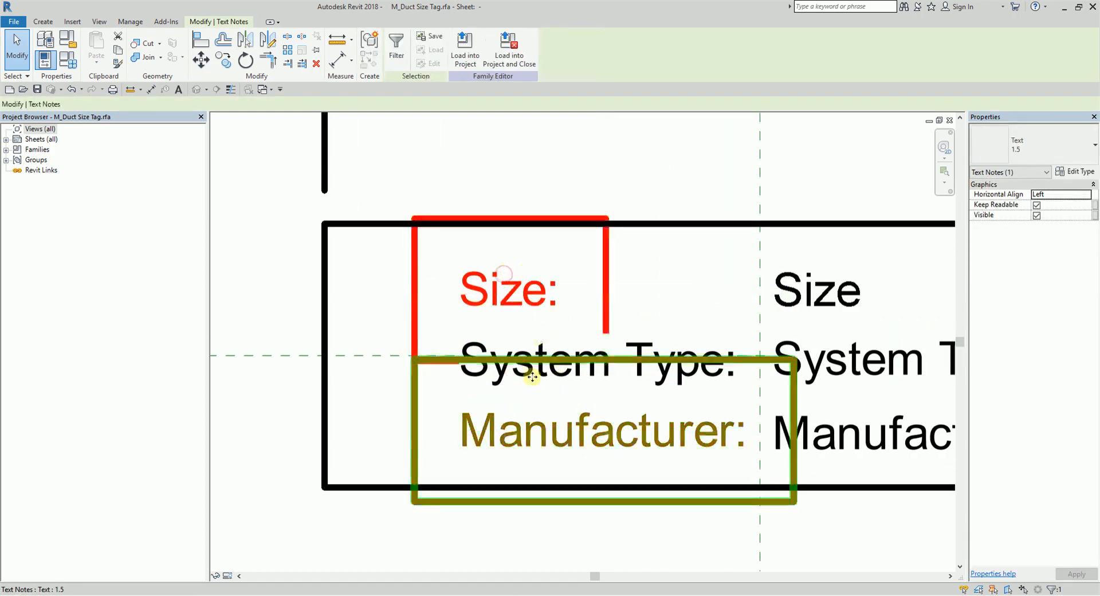
ctrl+click(498, 372)
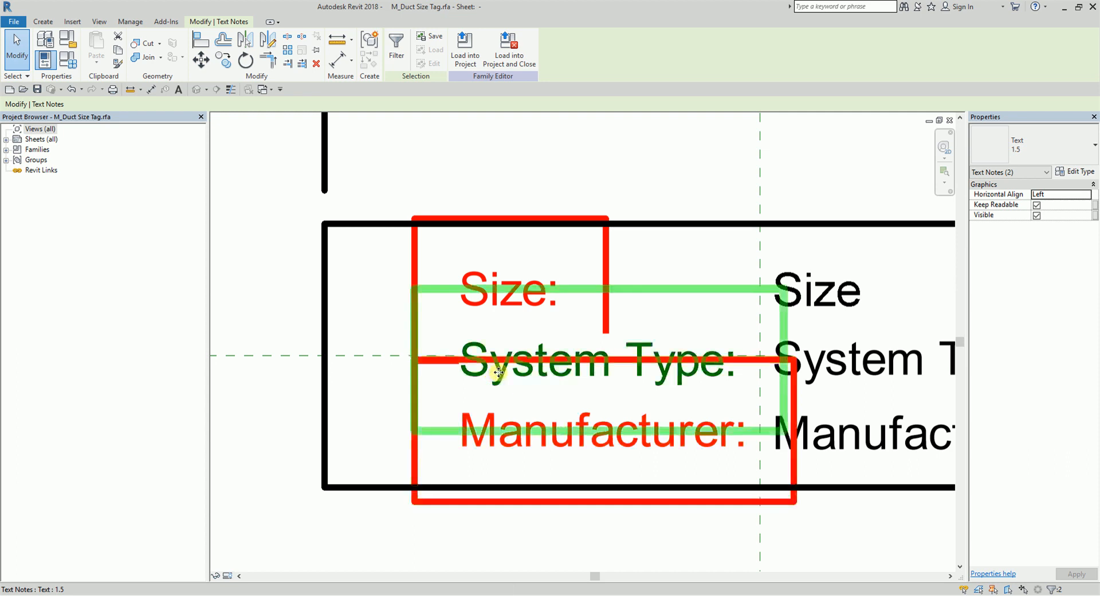
ctrl+click(498, 372)
key(Left)
key(Left)
key(Left)
key(Left)
key(Left)
key(Left)
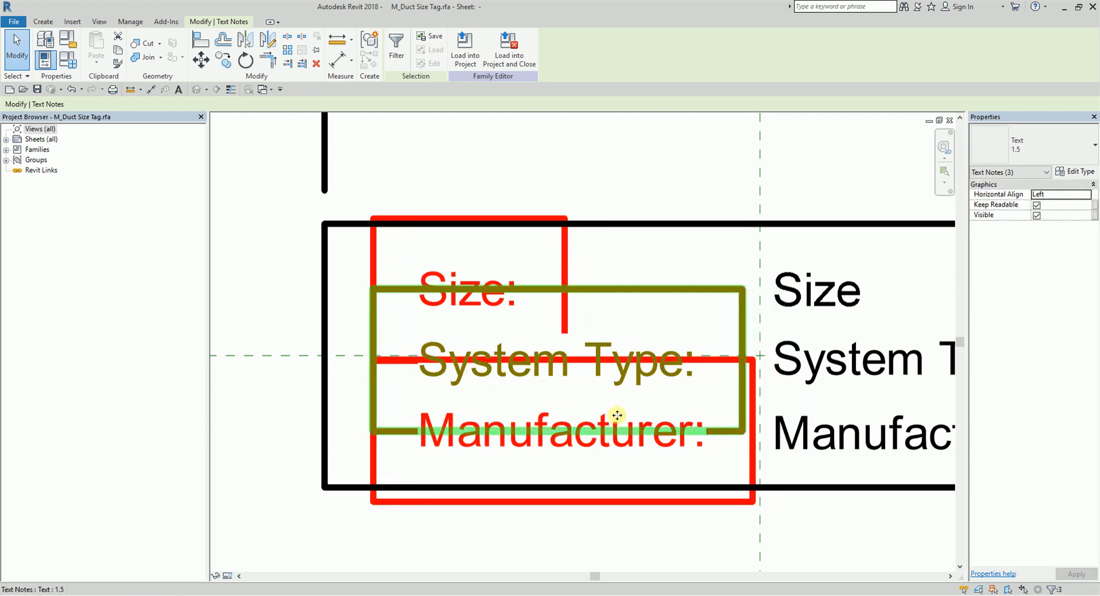
key(Left)
key(Left)
key(Left)
key(Left)
key(Left)
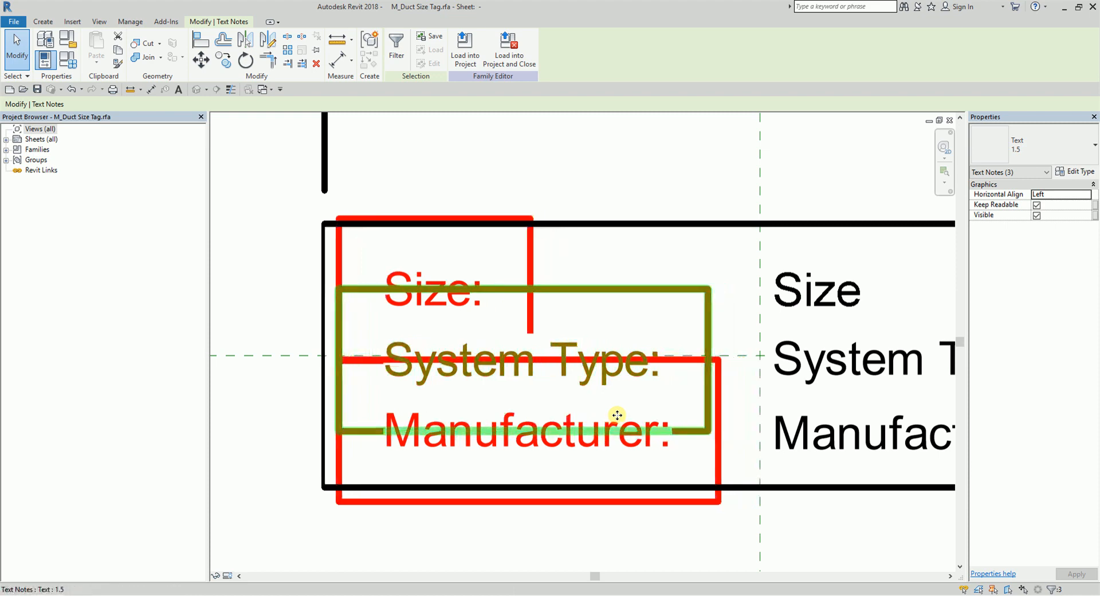
click(705, 160)
- Load the framed duct size tag into the project, overwriting the existing version
scroll(694, 157, down, 4)
scroll(741, 199, up, 1)
middle_drag(742, 199, 520, 206)
scroll(664, 402, down, 3)
middle_drag(692, 454, 676, 477)
scroll(623, 367, down, 1)
scroll(665, 423, down, 2)
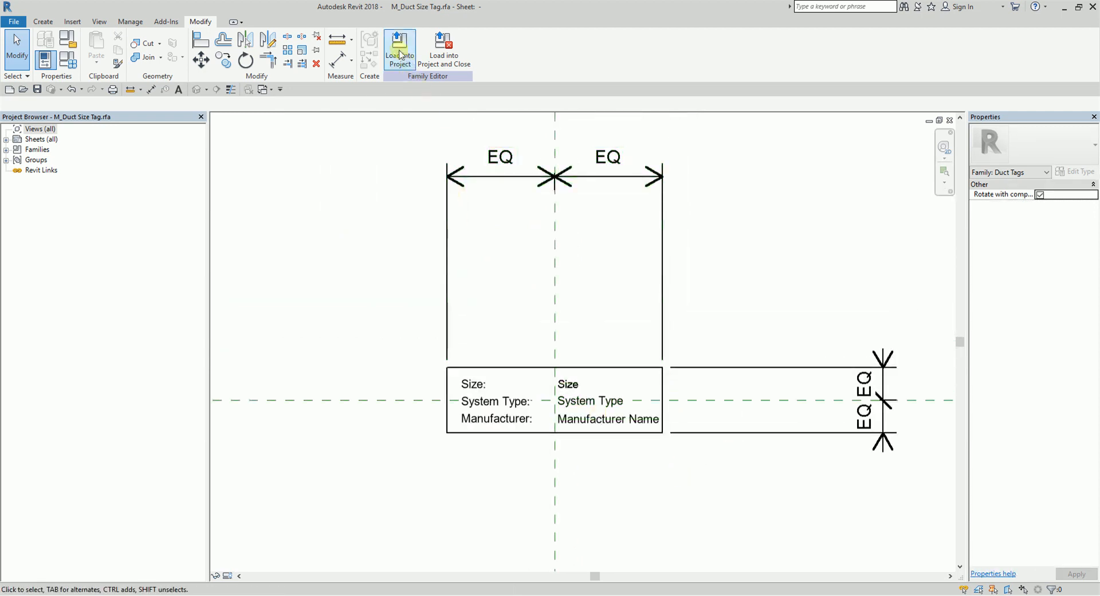
key(ctrl)
key(ctrl)
click(399, 54)
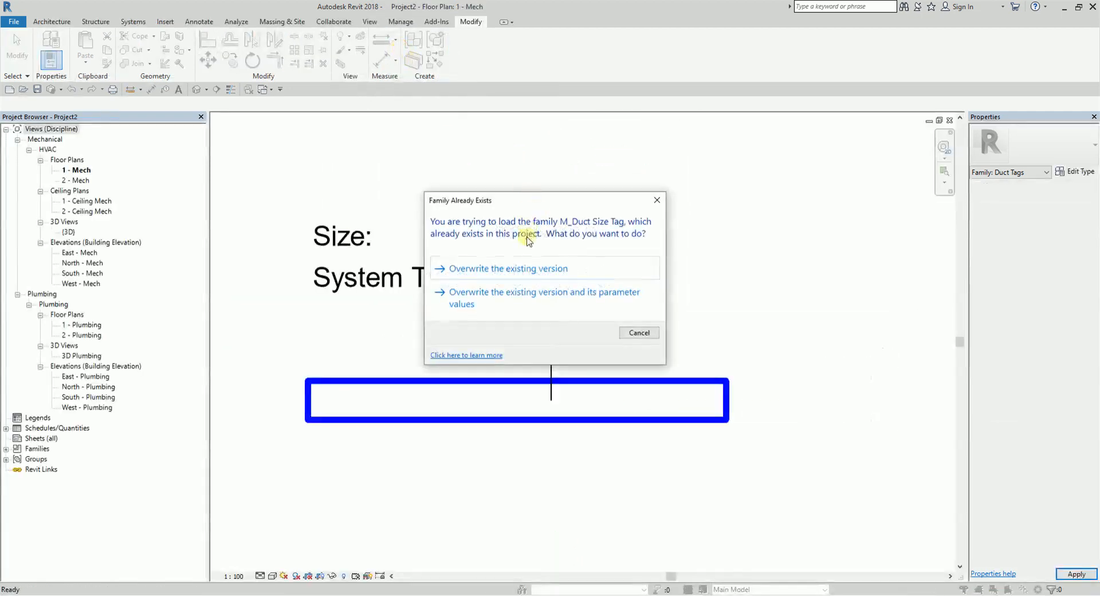
click(513, 269)
scroll(632, 321, down, 1)
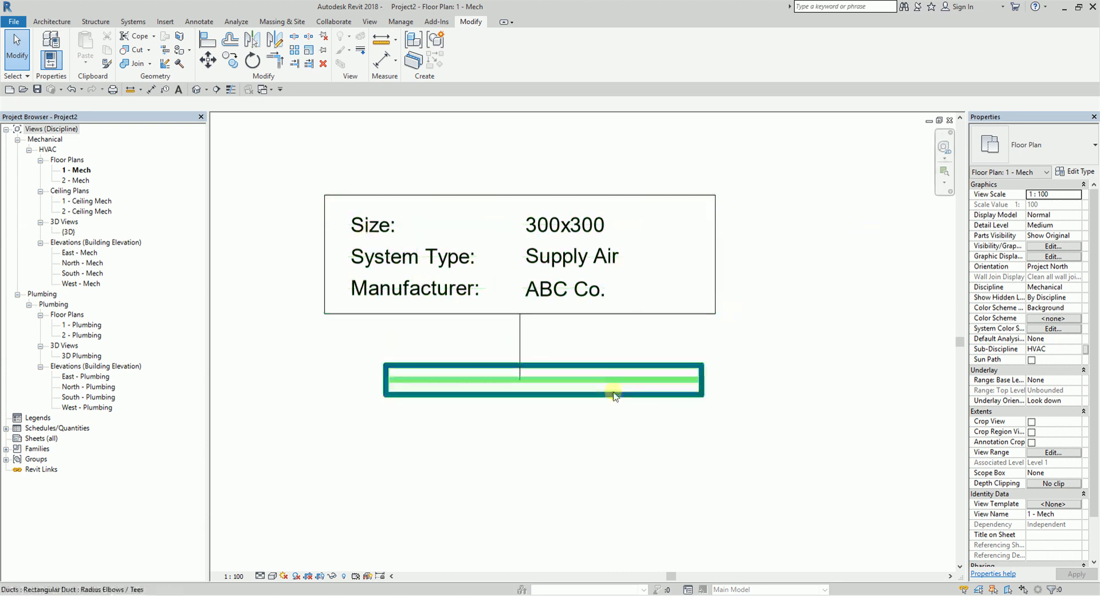
- Open the placed tag's family for editing and divide the frame with a vertical line between texts and labels and a horizontal line below the Size row
click(593, 232)
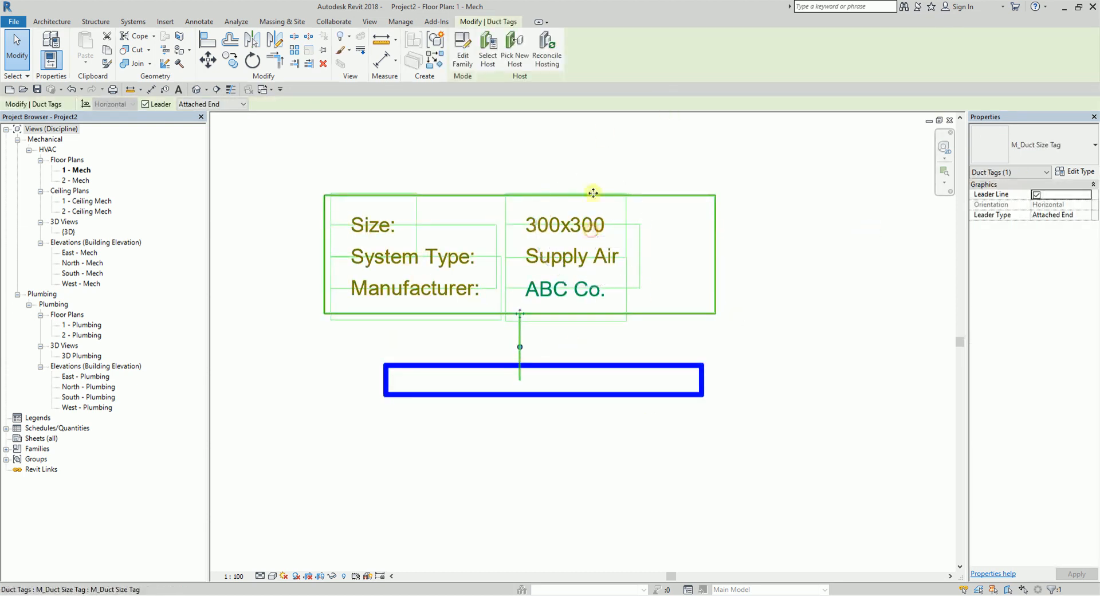
click(463, 47)
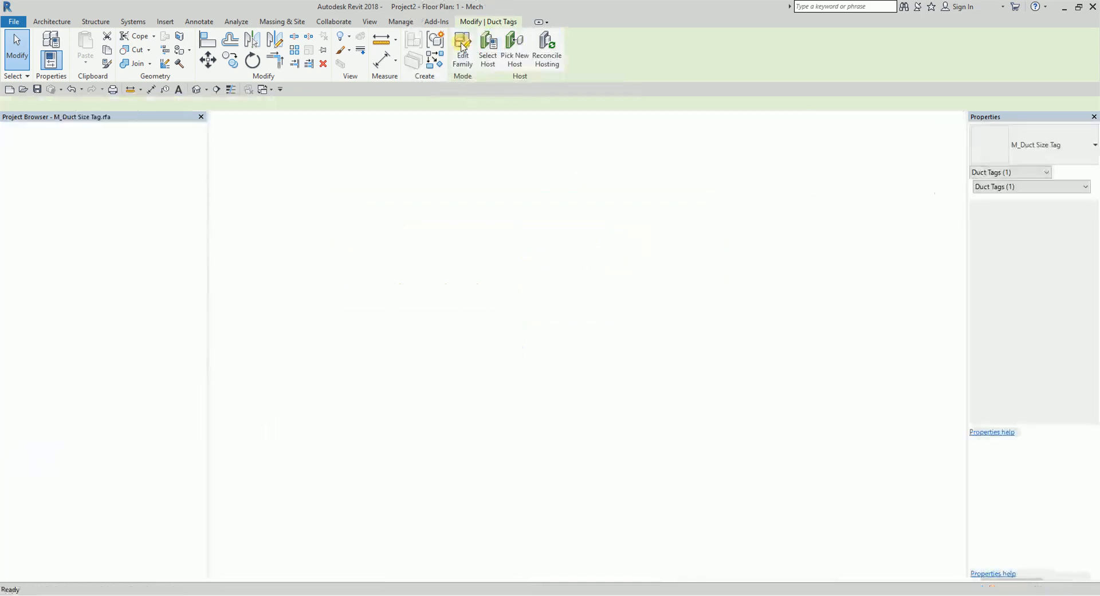
click(43, 21)
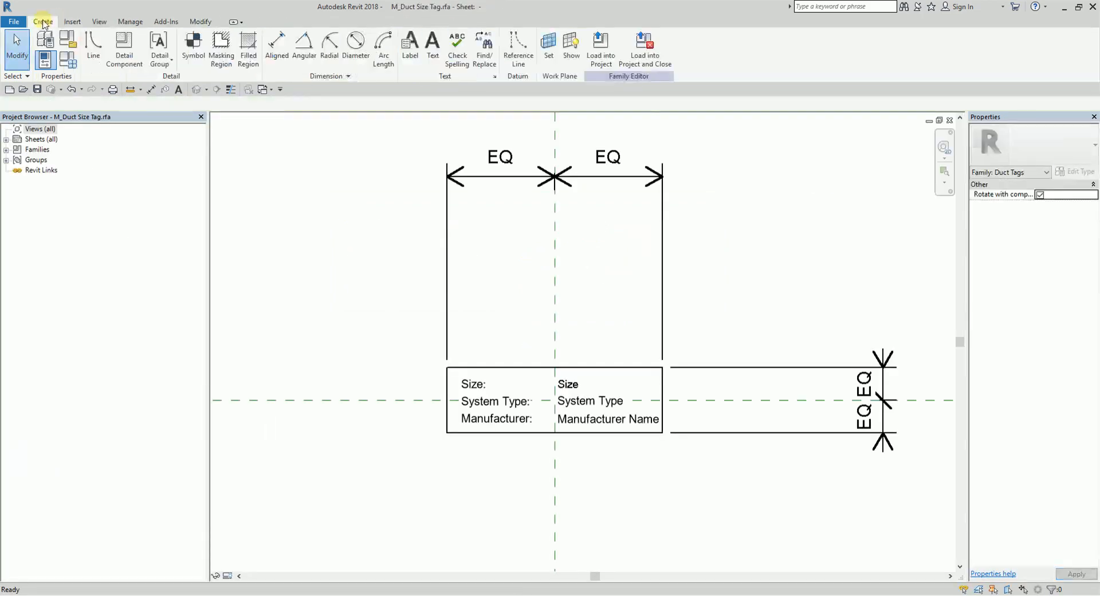
click(91, 52)
scroll(493, 370, up, 4)
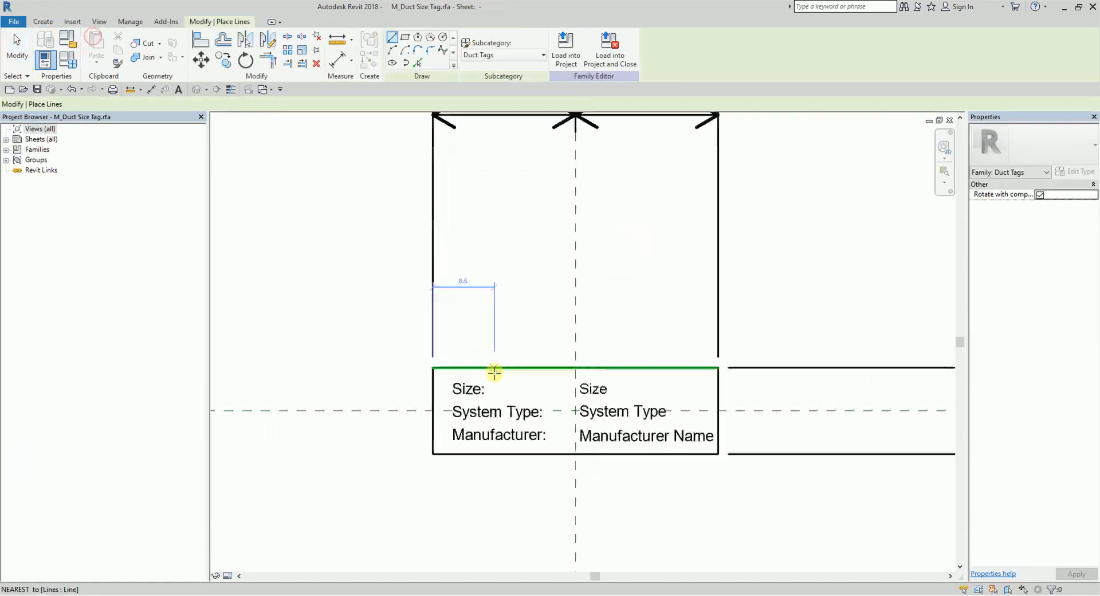
click(584, 364)
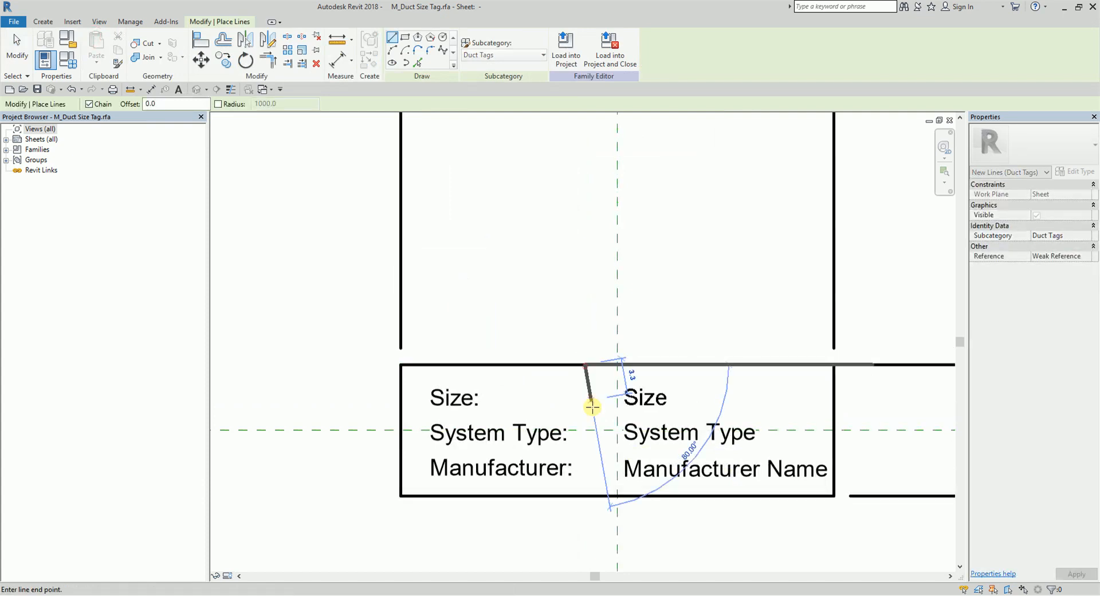
click(587, 494)
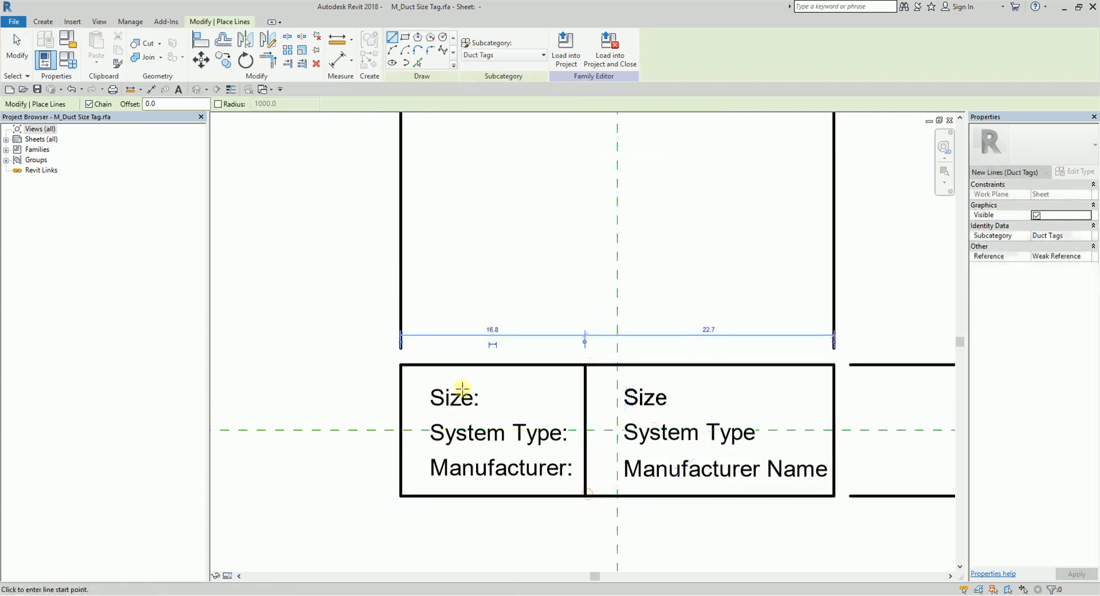
click(401, 419)
click(831, 420)
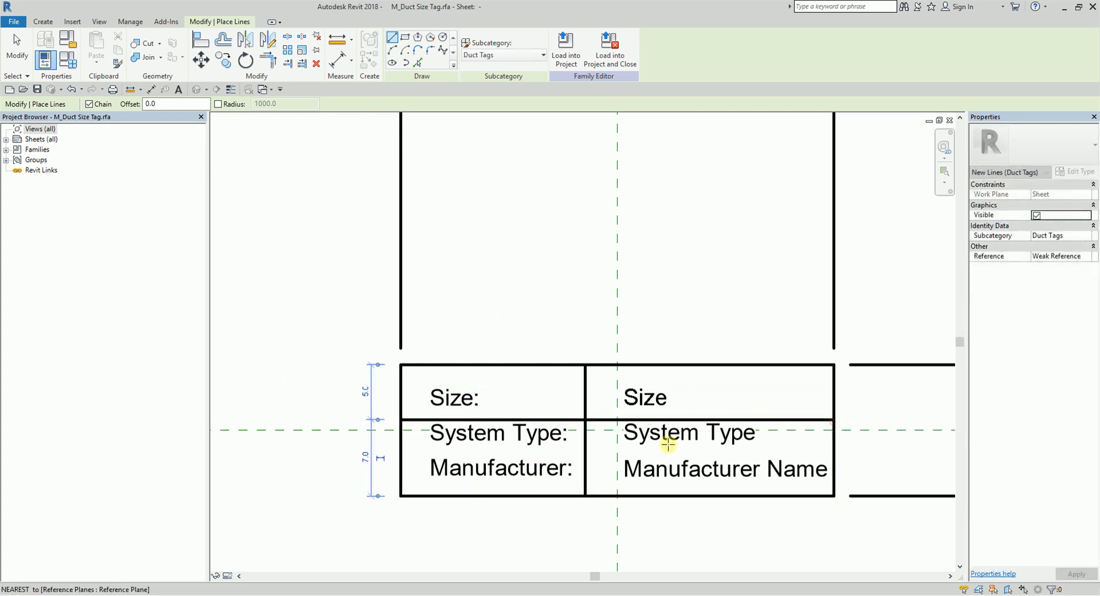
- Draw a horizontal line across the frame between the System Type and Manufacturer rows, about 4 mm above the frame's bottom edge
click(401, 452)
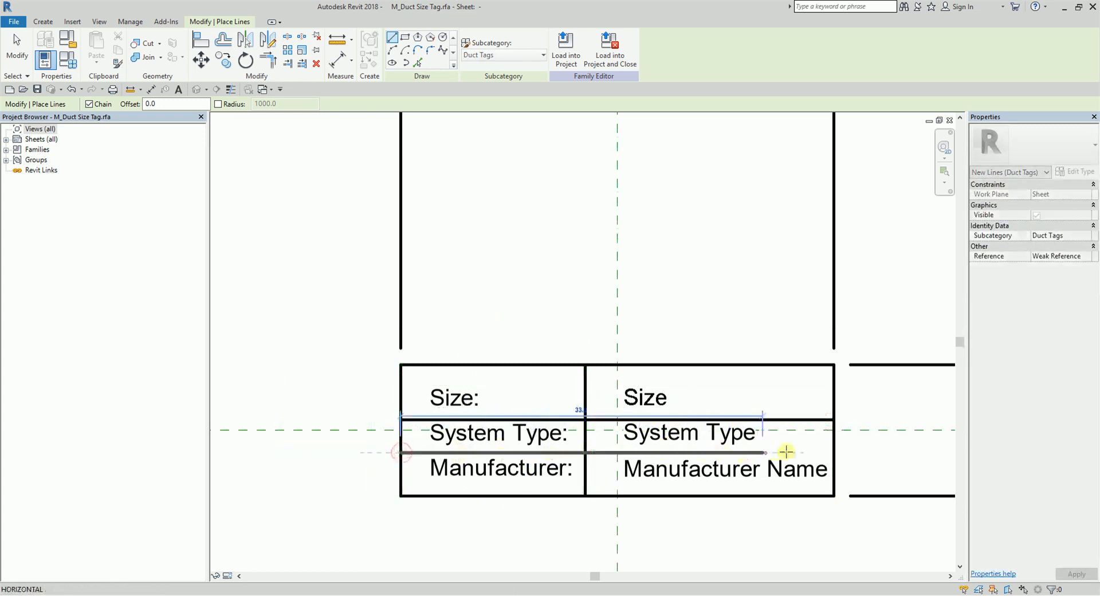
click(840, 454)
key(Escape)
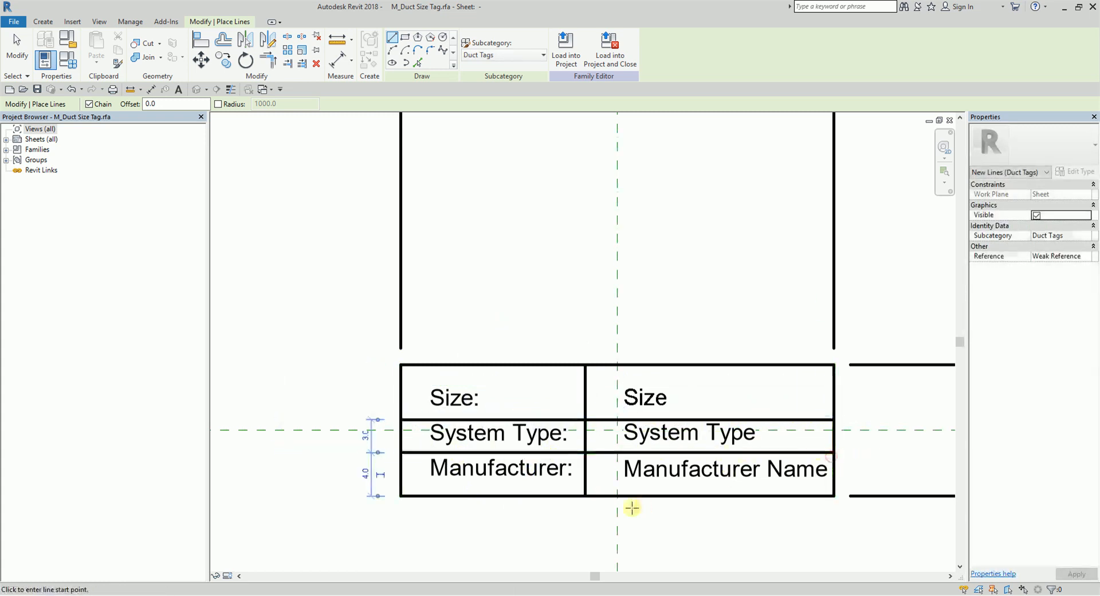
key(Escape)
- Nudge the "Size:" text and Size label upward in their row, shifting the line beneath them slightly up
click(462, 382)
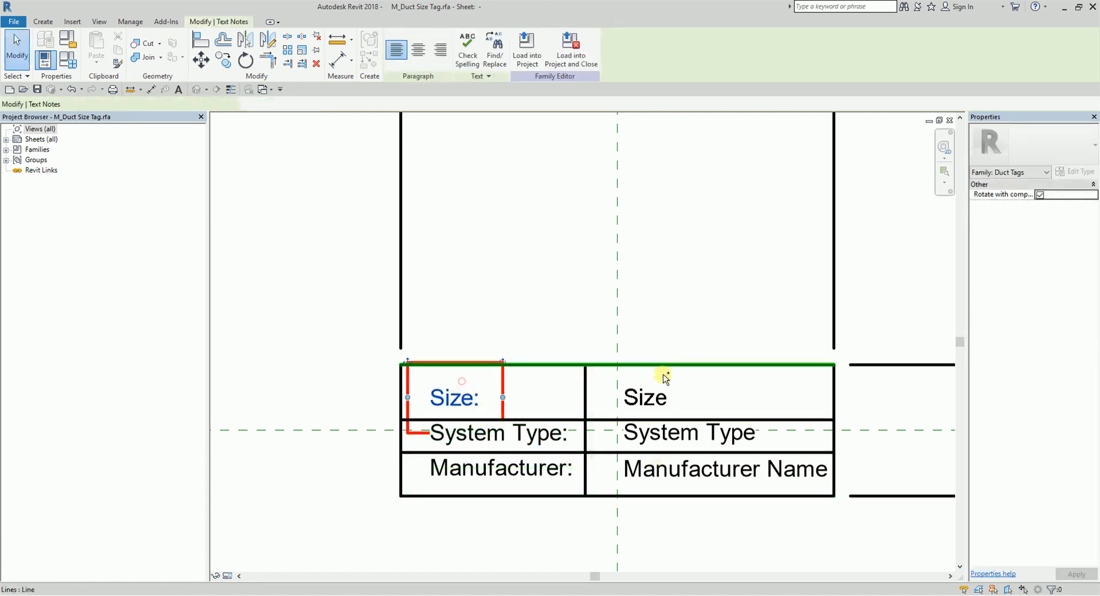
ctrl+click(686, 380)
key(Up)
key(Up)
click(805, 420)
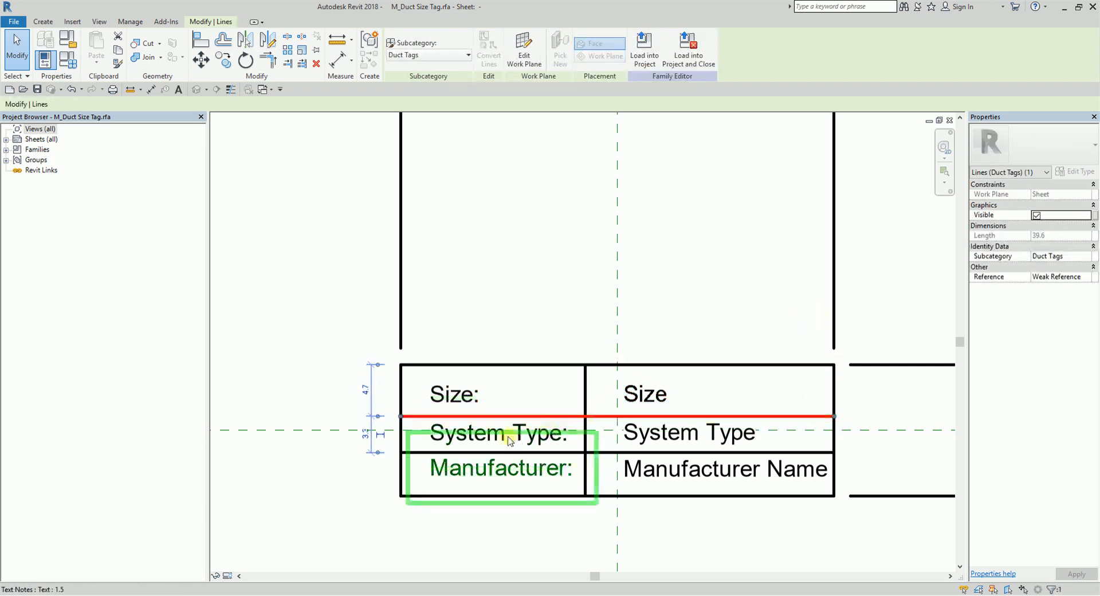
click(449, 394)
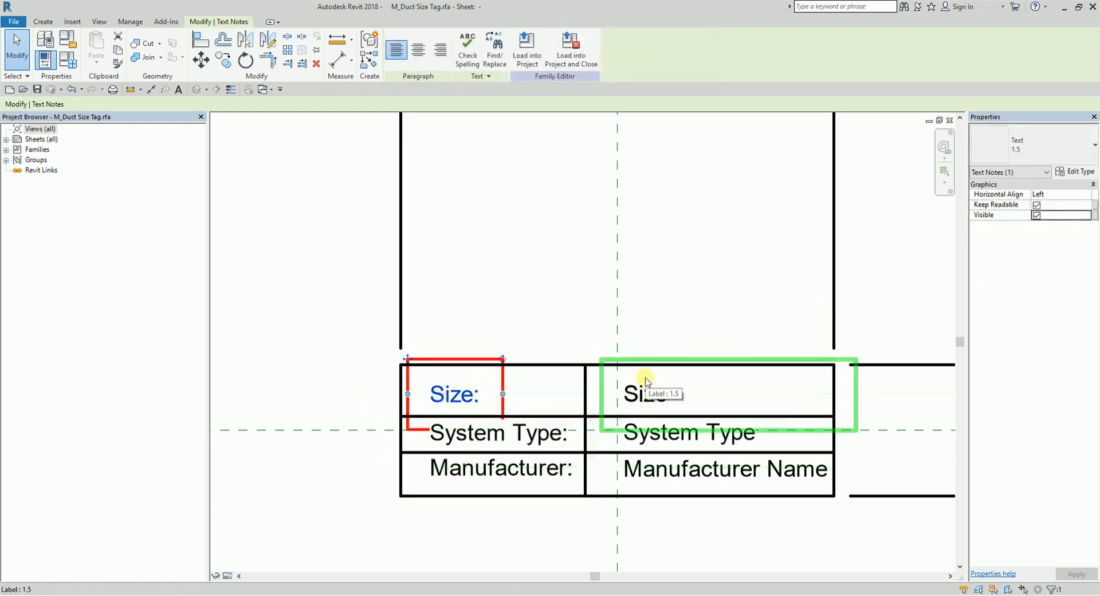
ctrl+click(663, 378)
key(Up)
key(Up)
key(Up)
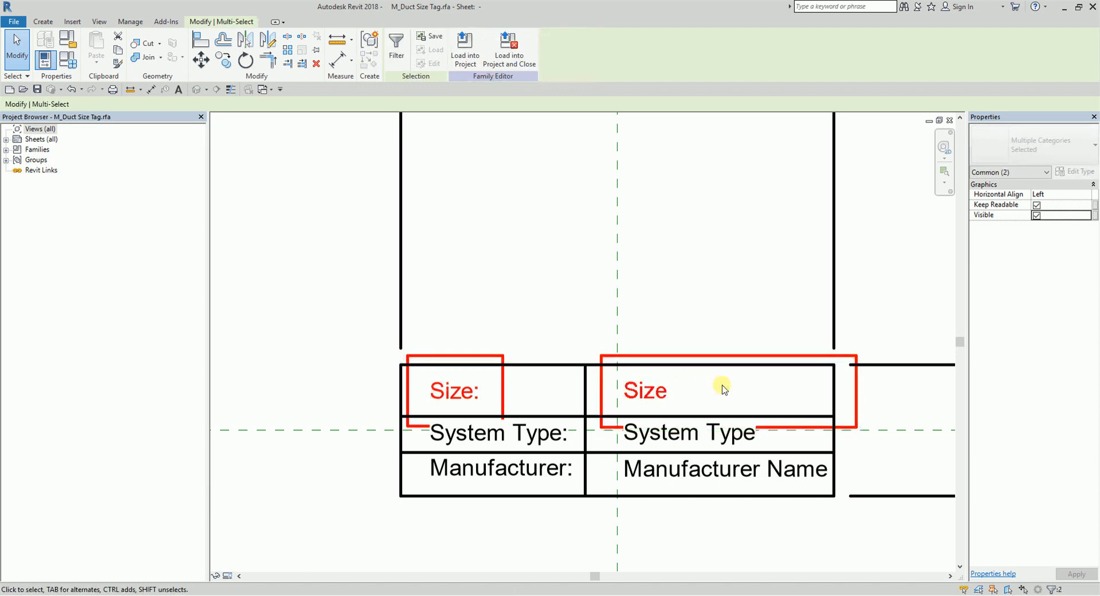
- Nudge the line below the Size row up until that row is about 4.1 mm high
click(787, 415)
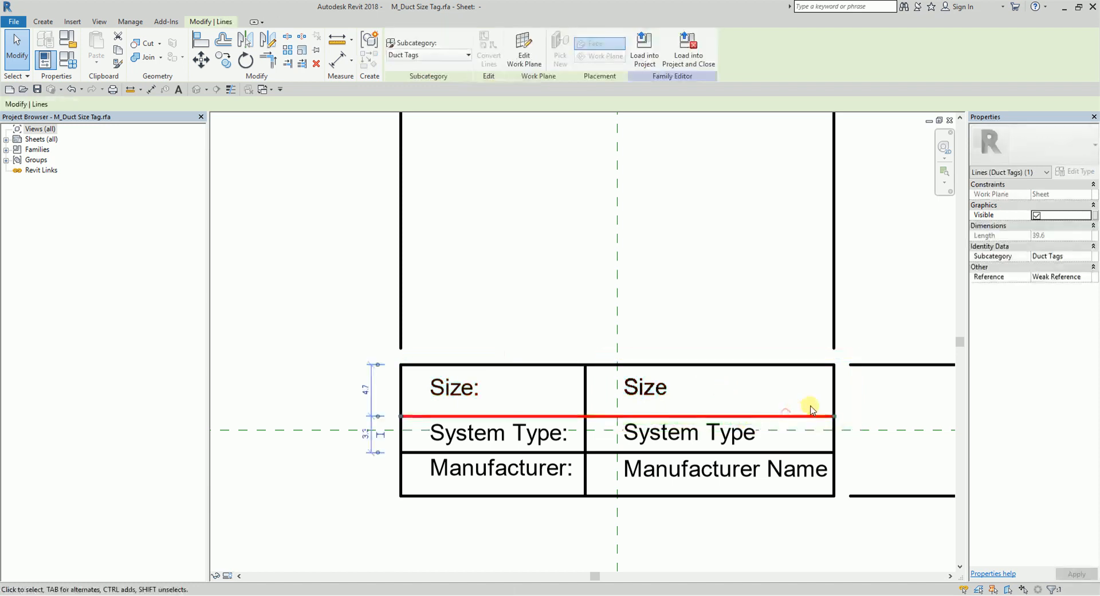
key(Up)
key(Up)
key(Up)
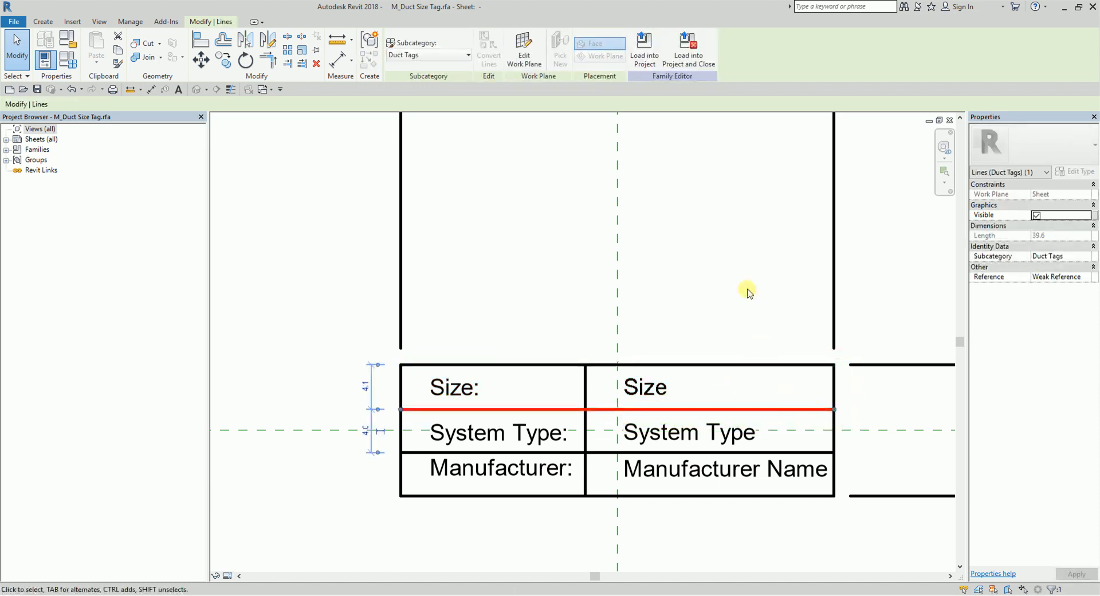
click(743, 270)
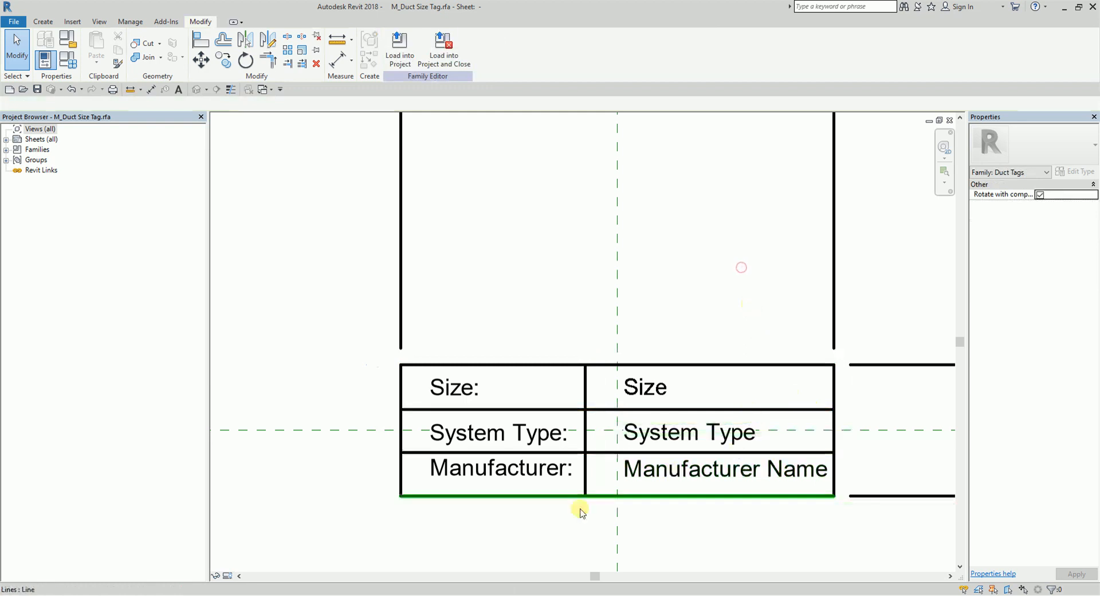
- Nudge the "Manufacturer:" text and Manufacturer Name label down to centre them in their row
click(528, 487)
ctrl+click(682, 478)
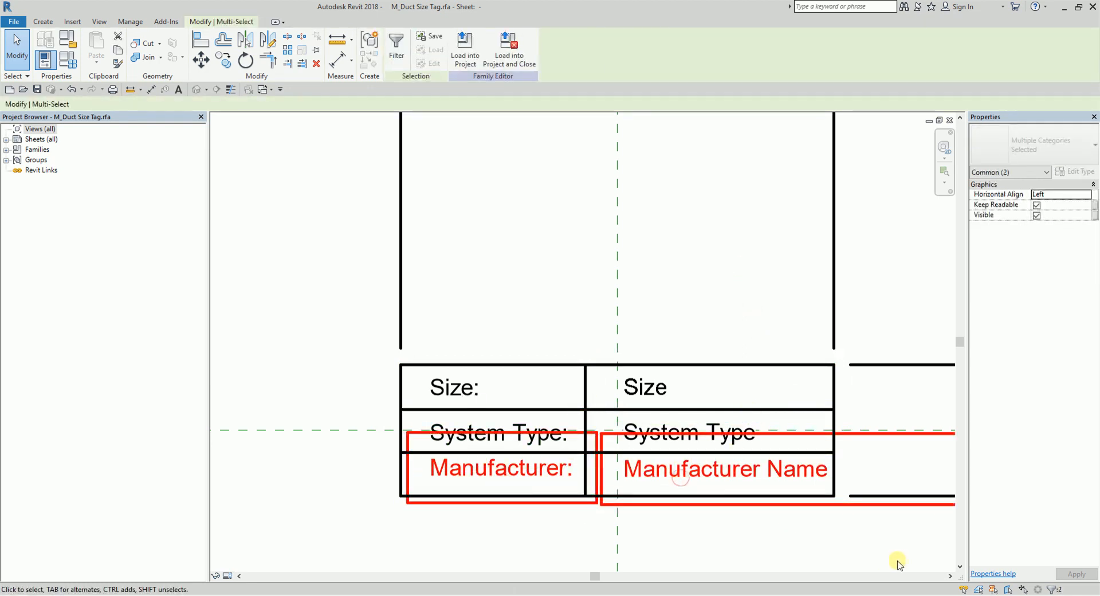
key(Down)
key(Down)
key(Down)
click(826, 564)
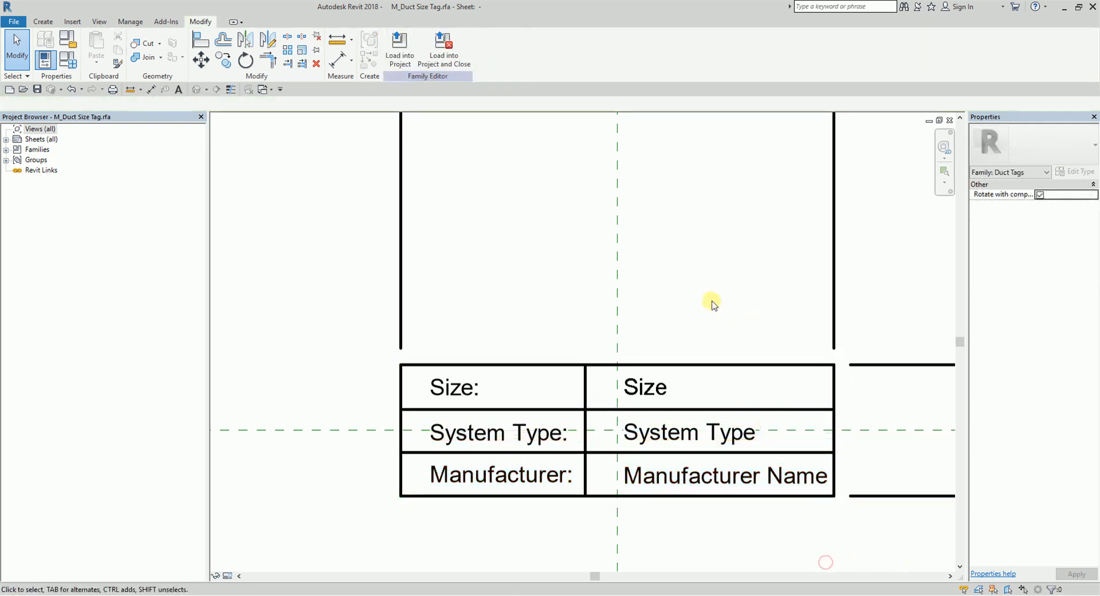
- Load the line-divided duct size tag into the project, overwriting the existing version
scroll(712, 304, down, 3)
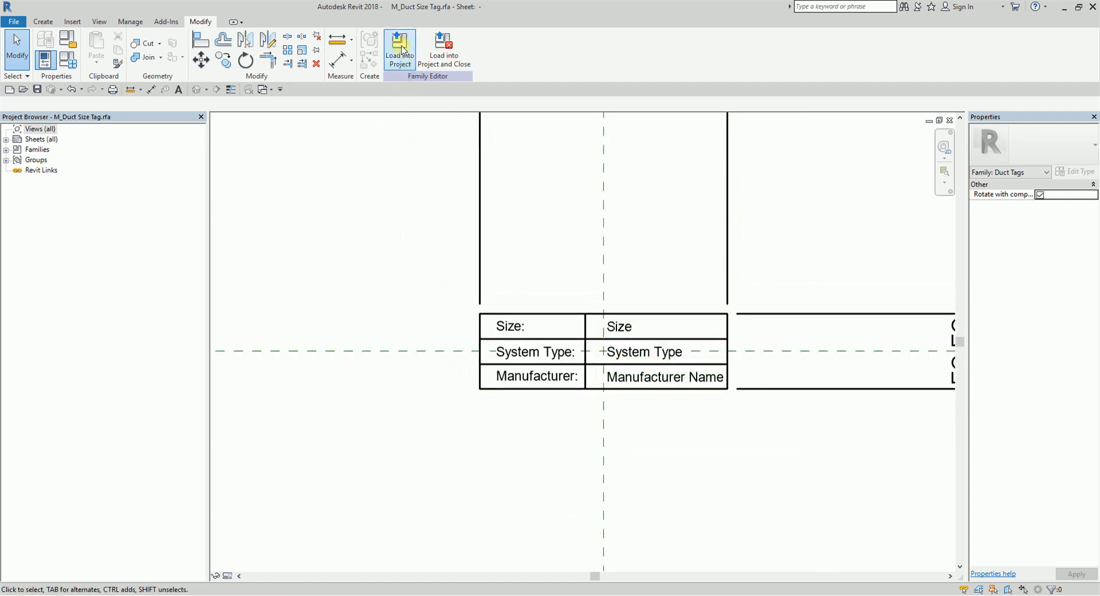
click(401, 51)
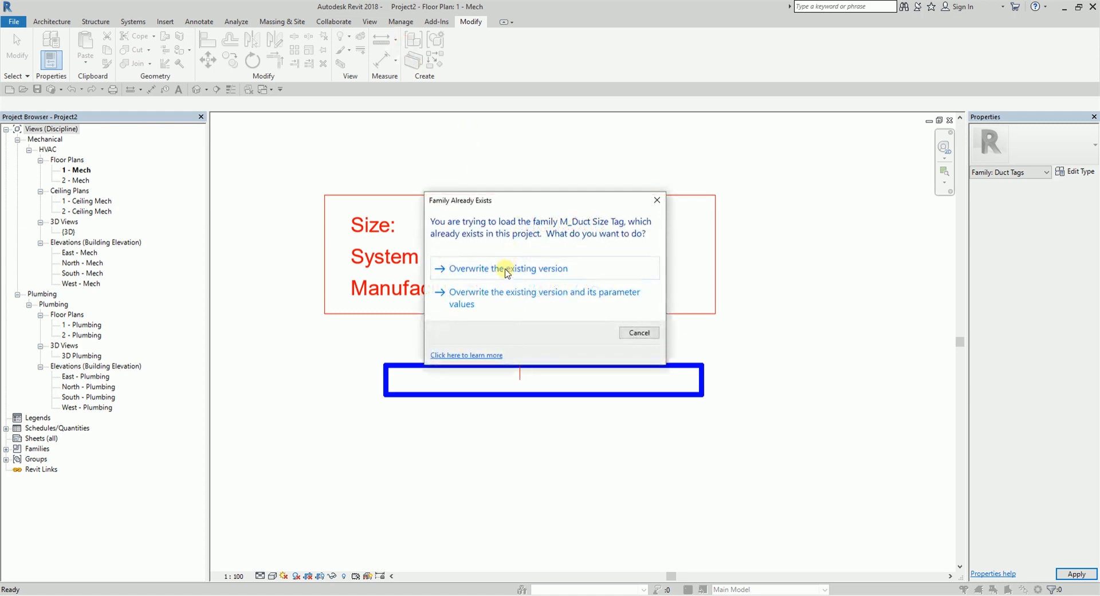
click(507, 269)
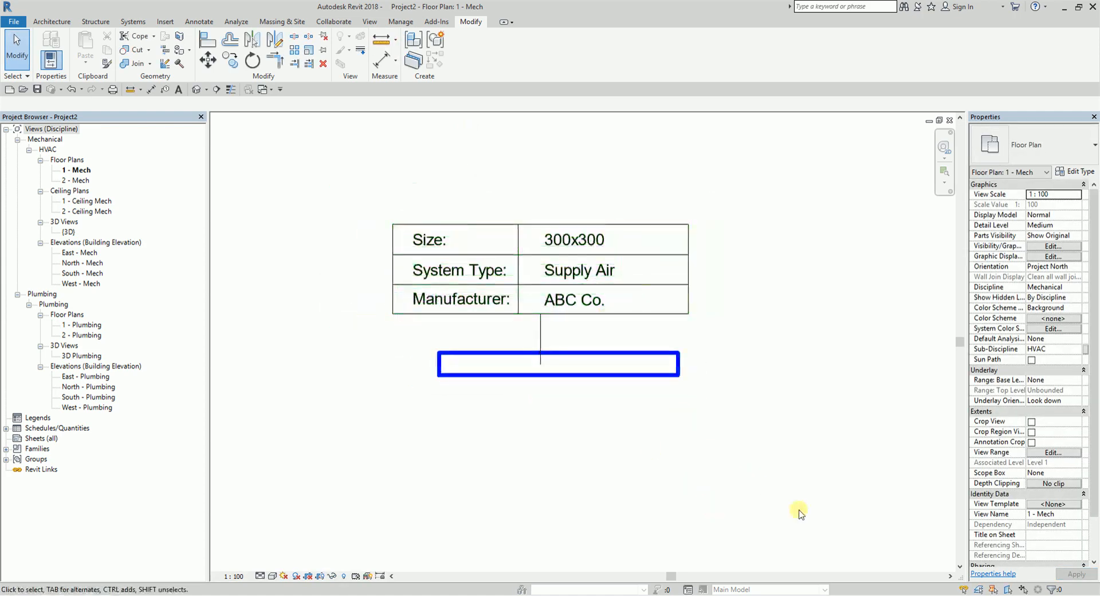
- Set the manufacturer to "DEF Co." directly in the placed duct tag and accept the type parameter change
click(685, 251)
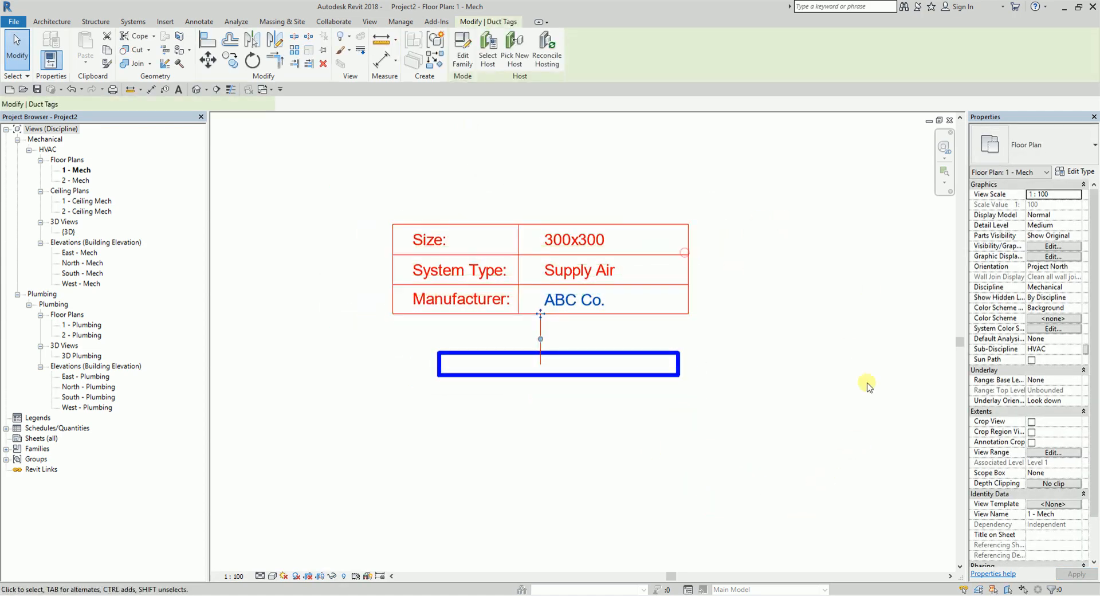
click(576, 303)
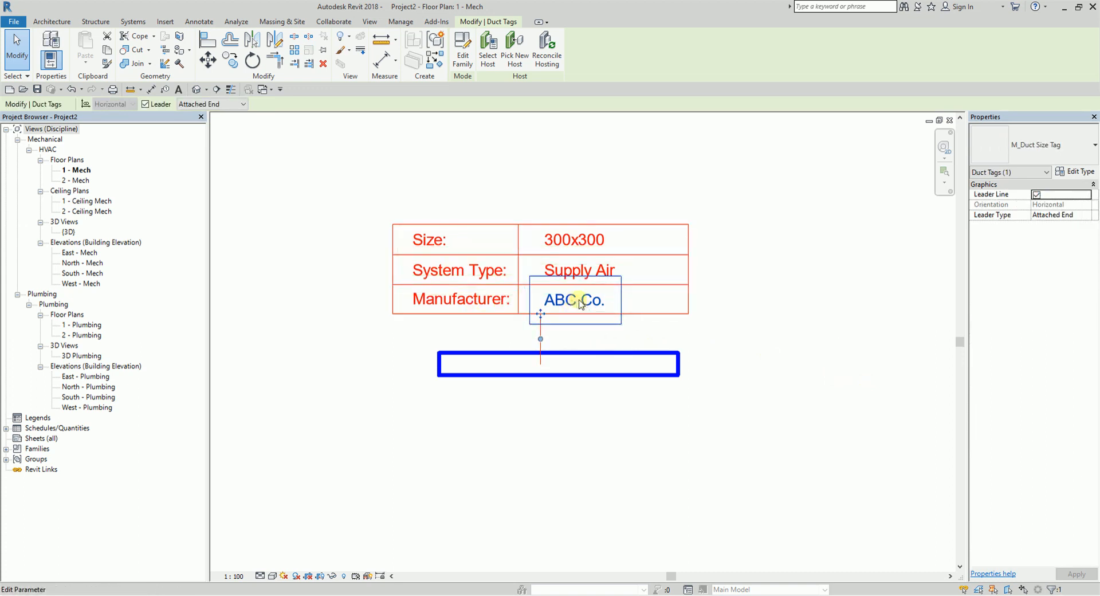
click(583, 302)
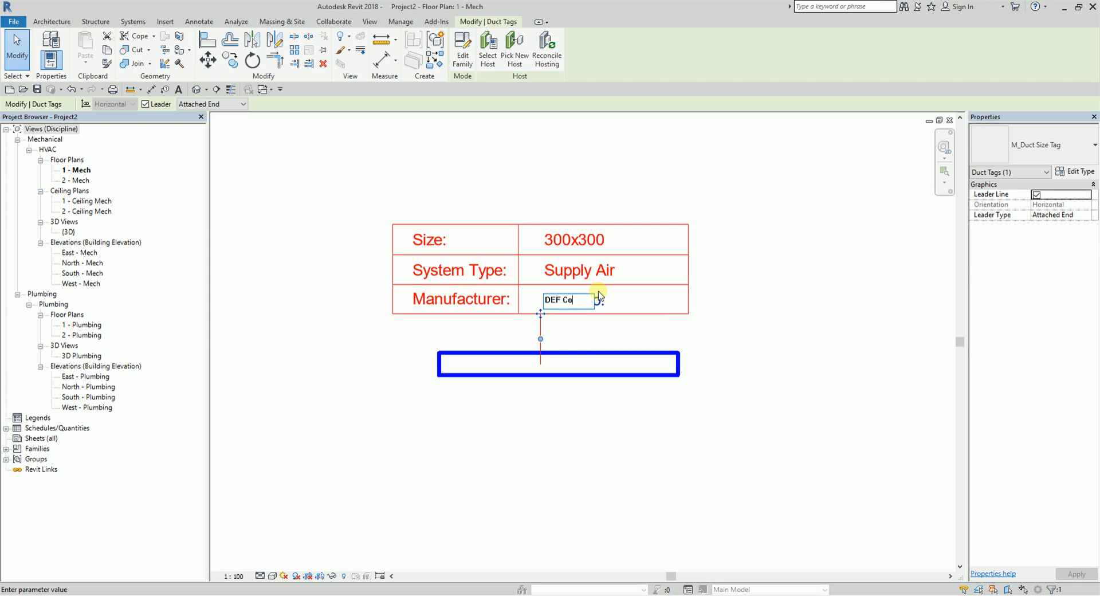
click(854, 355)
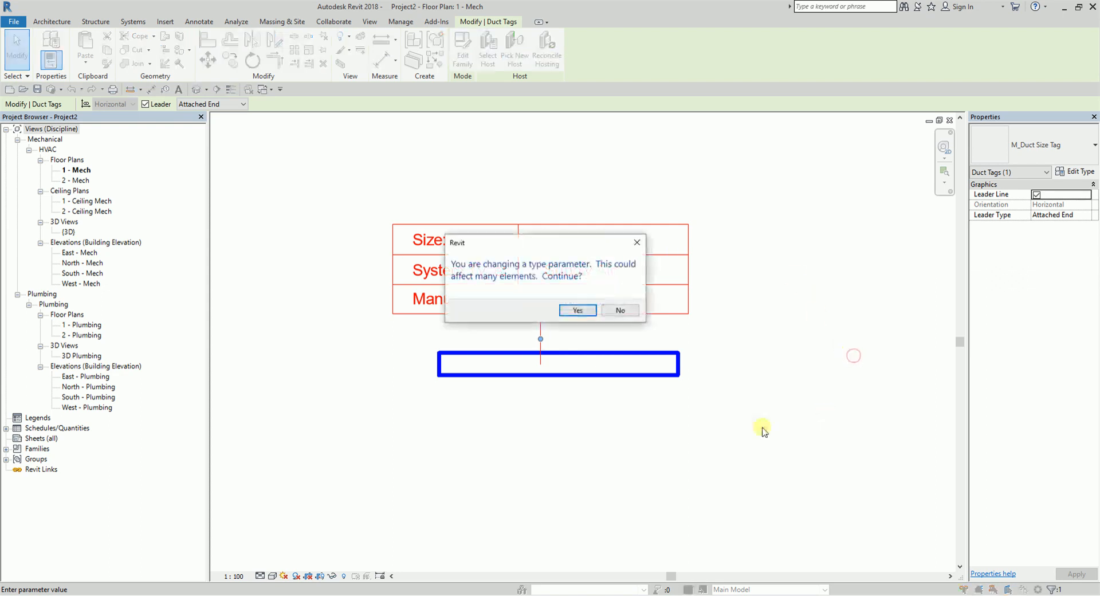
click(578, 310)
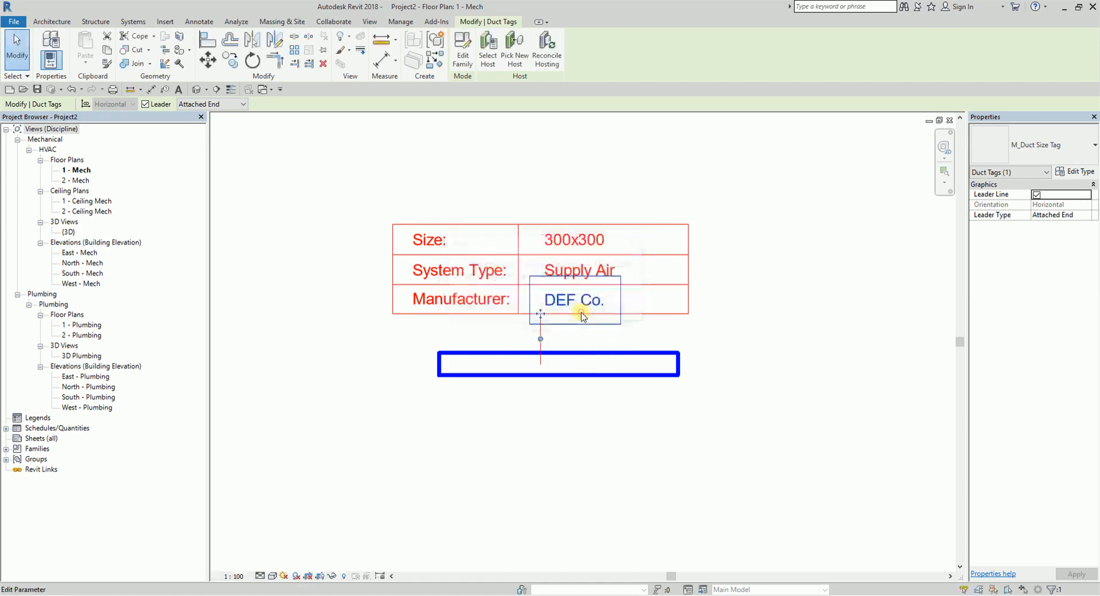
click(759, 501)
- Inspect the Manufacturer value in the tagged supply duct's type properties
click(660, 371)
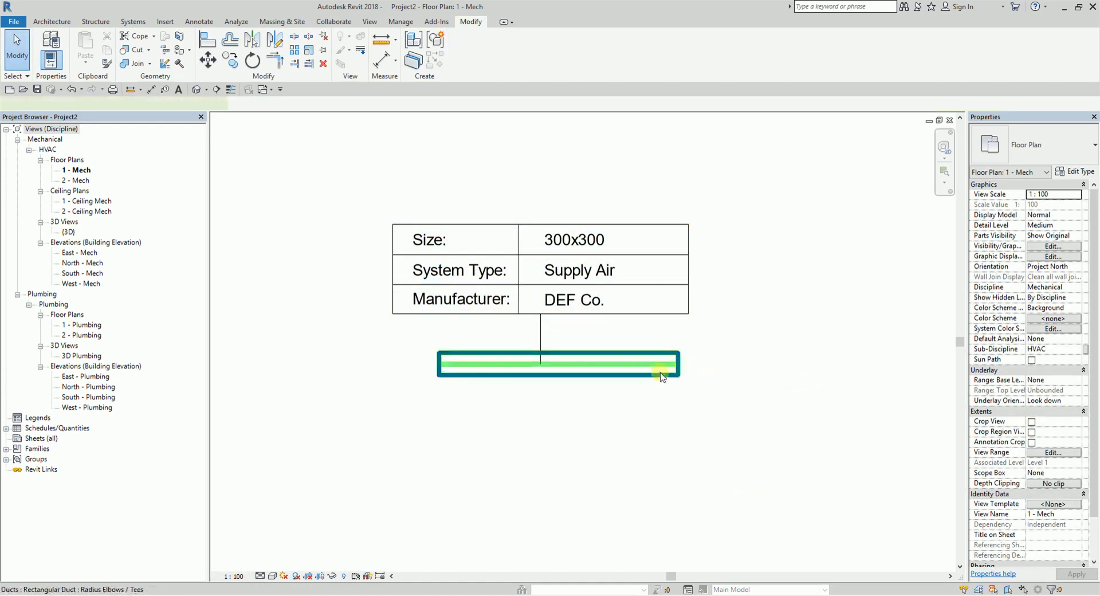
click(1083, 173)
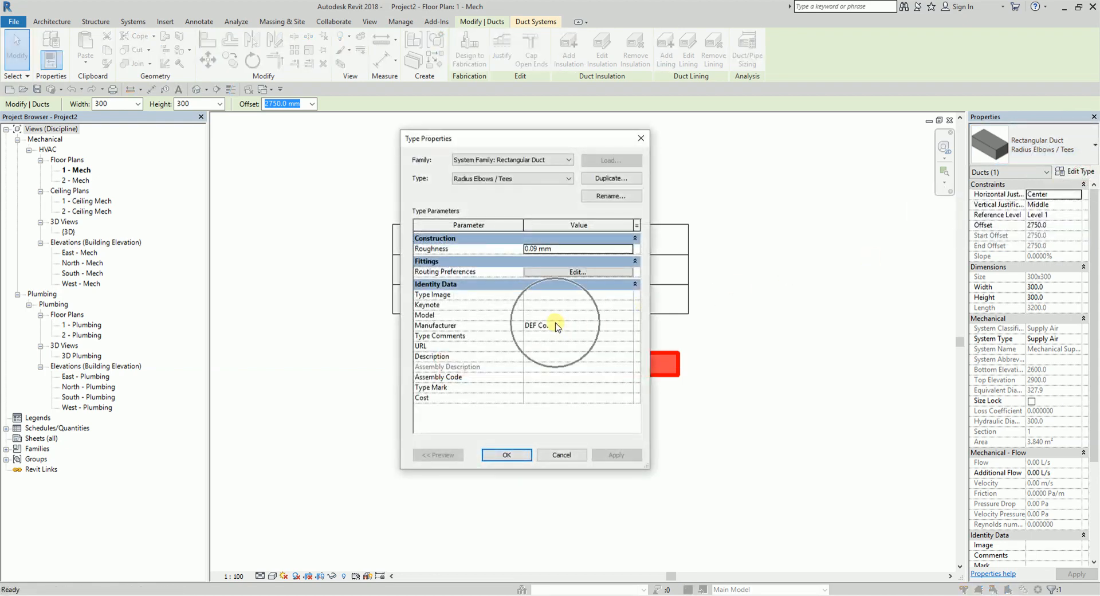
click(507, 456)
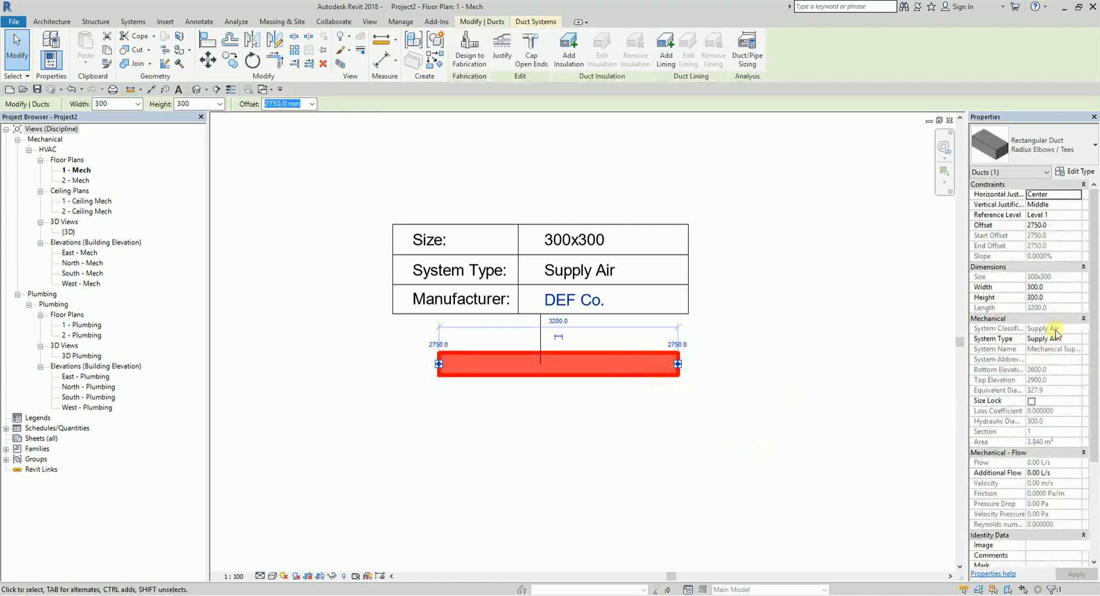
click(634, 486)
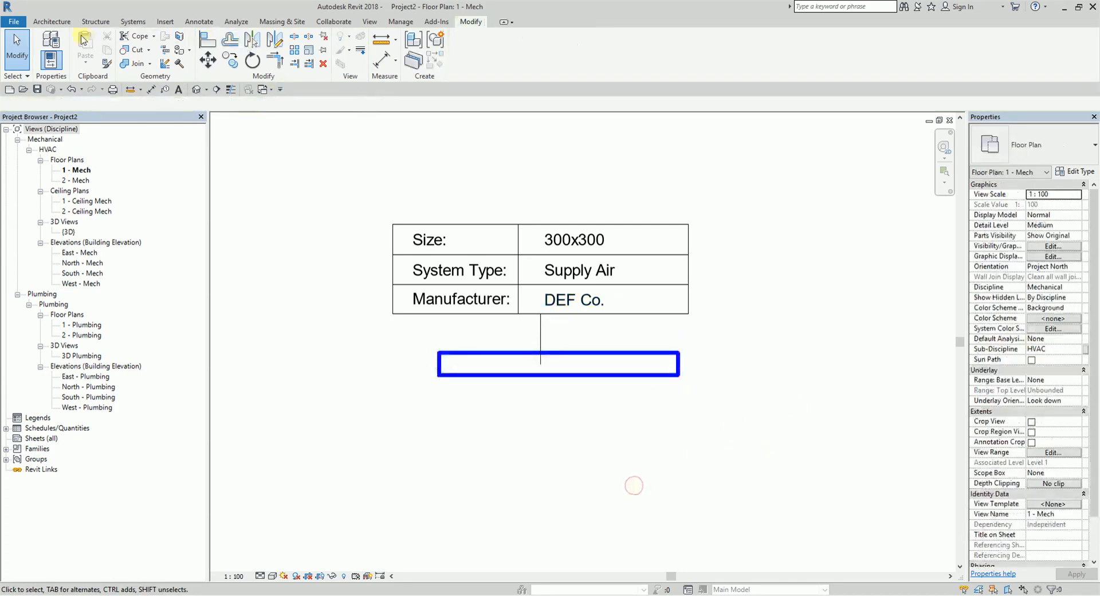
- Draw a 300x300 Exhaust Air rectangular duct about 3600 mm long, in line with the existing supply duct to its right
click(128, 22)
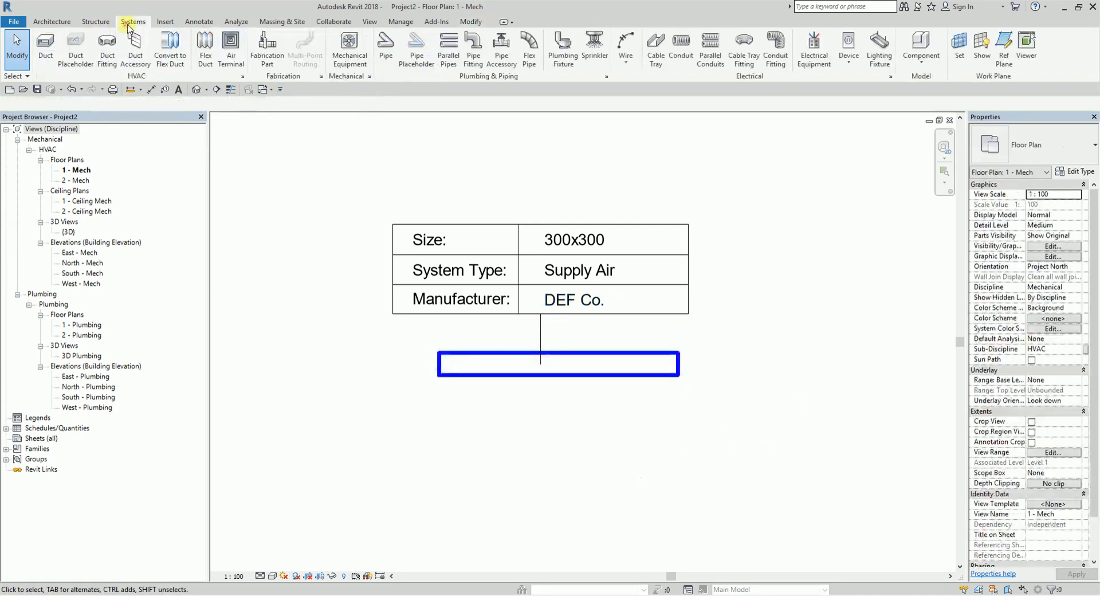
click(45, 45)
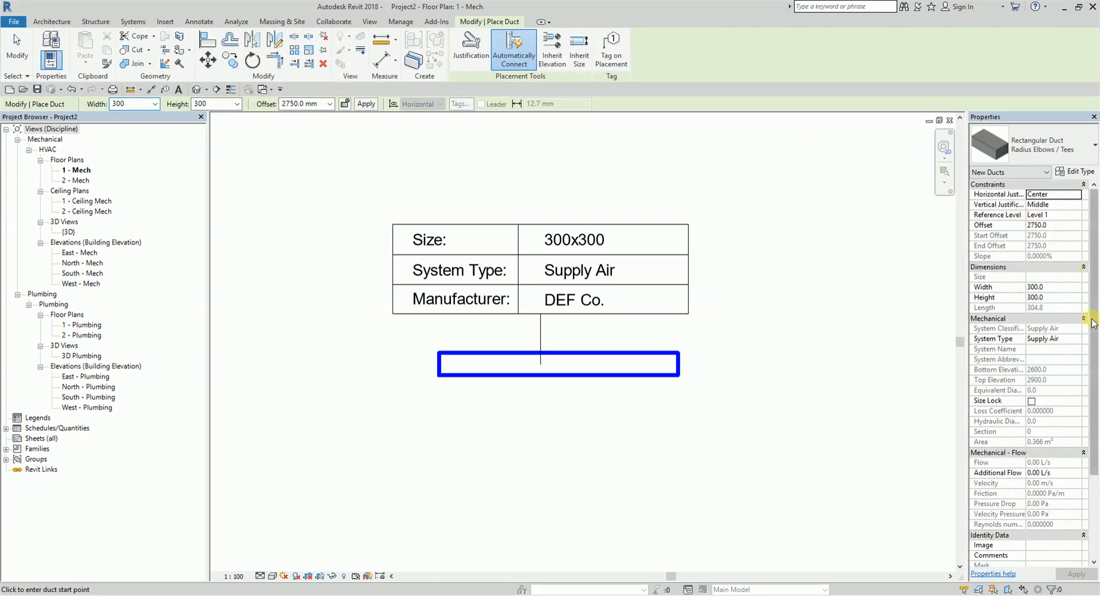
click(1077, 340)
click(1077, 340)
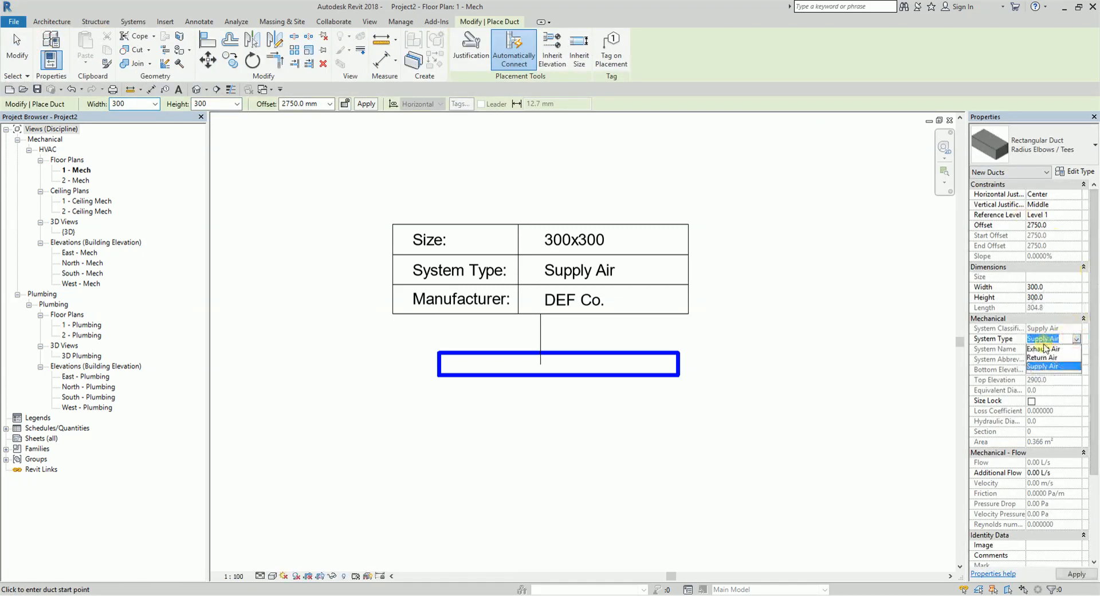
click(1043, 350)
middle_drag(803, 366, 567, 342)
scroll(577, 336, down, 1)
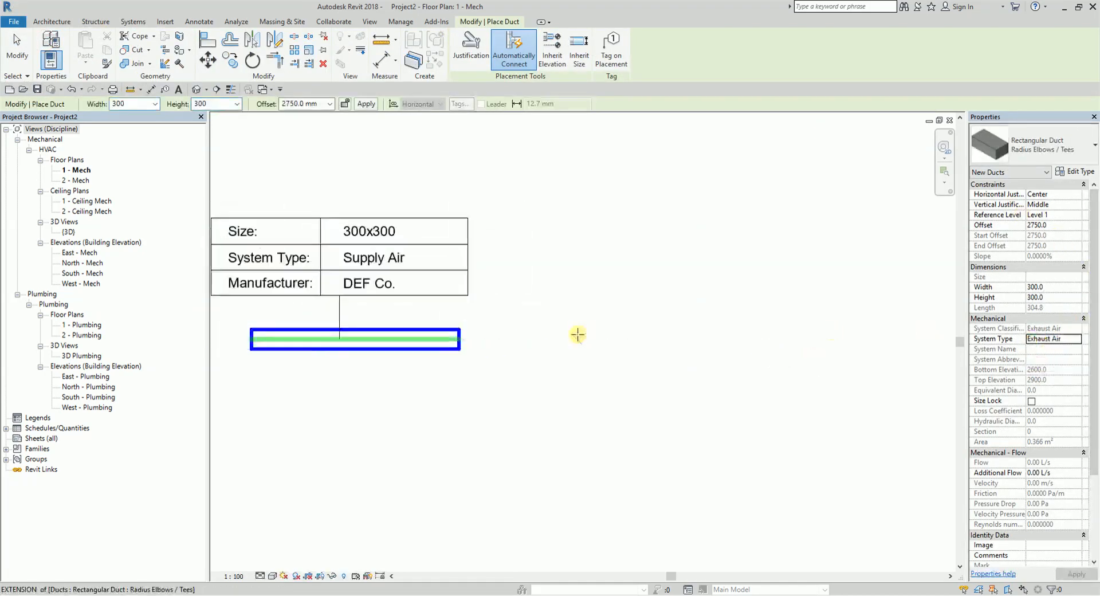
click(551, 337)
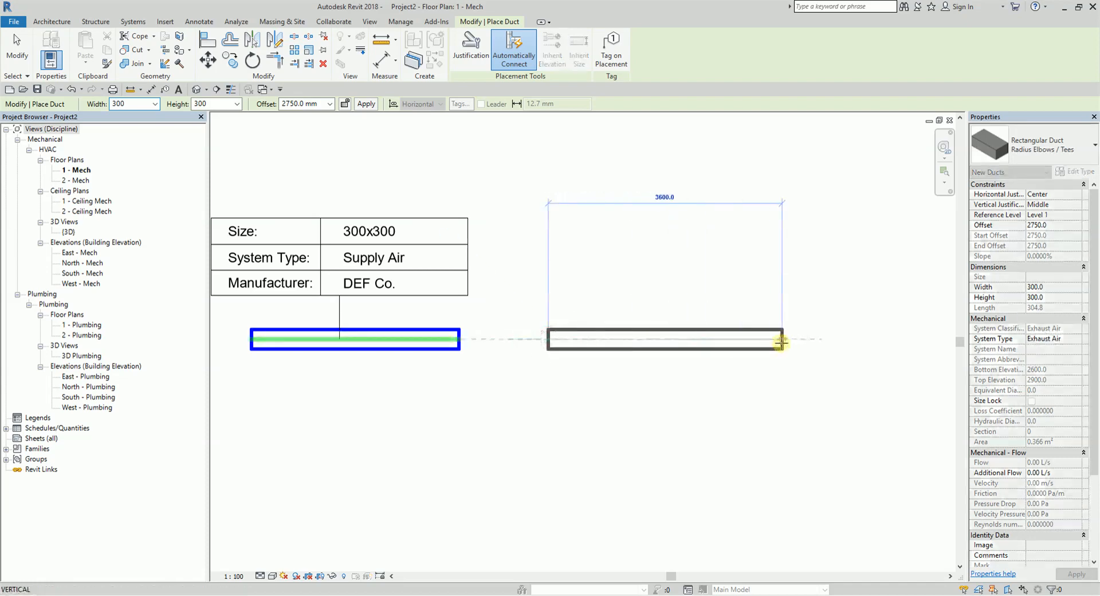
click(784, 343)
click(17, 51)
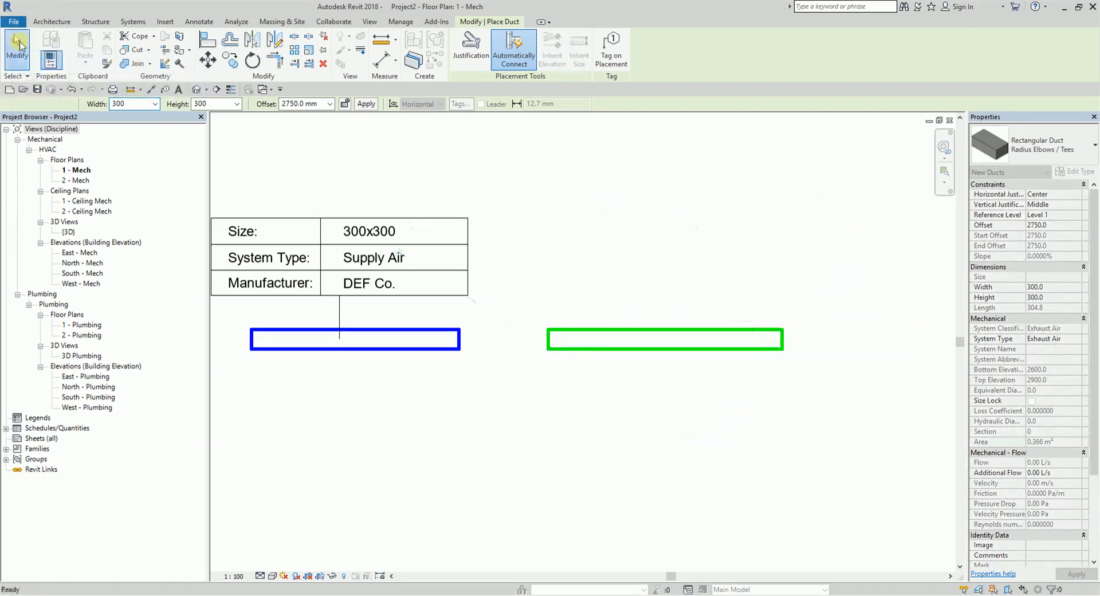
scroll(511, 236, down, 1)
middle_drag(331, 152, 365, 172)
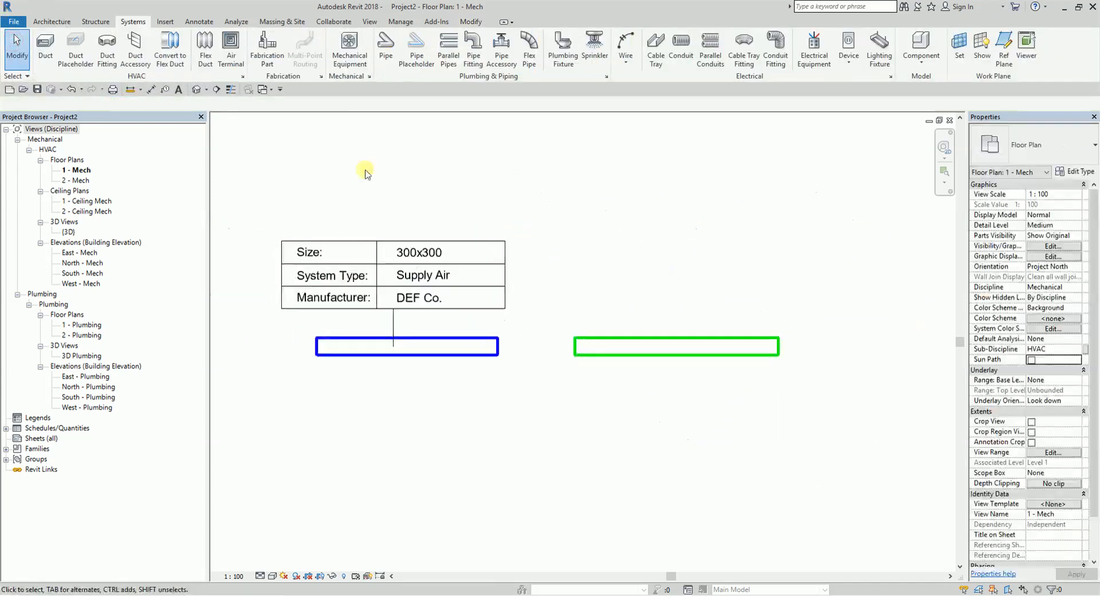
- Tag the exhaust duct by category and lower its tag to line up with the supply duct's tag
click(165, 90)
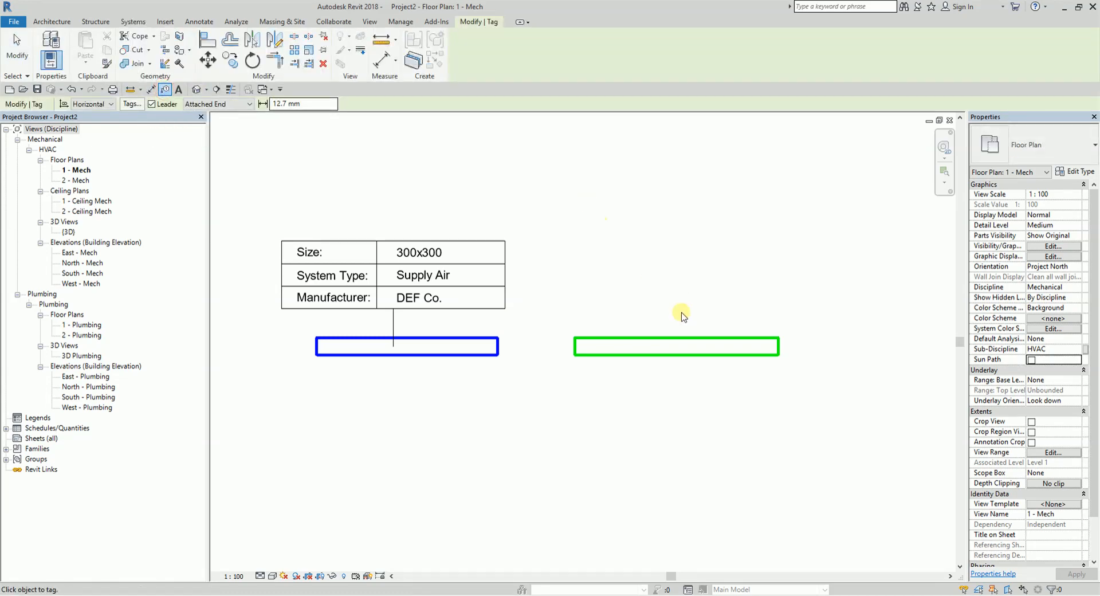
click(682, 344)
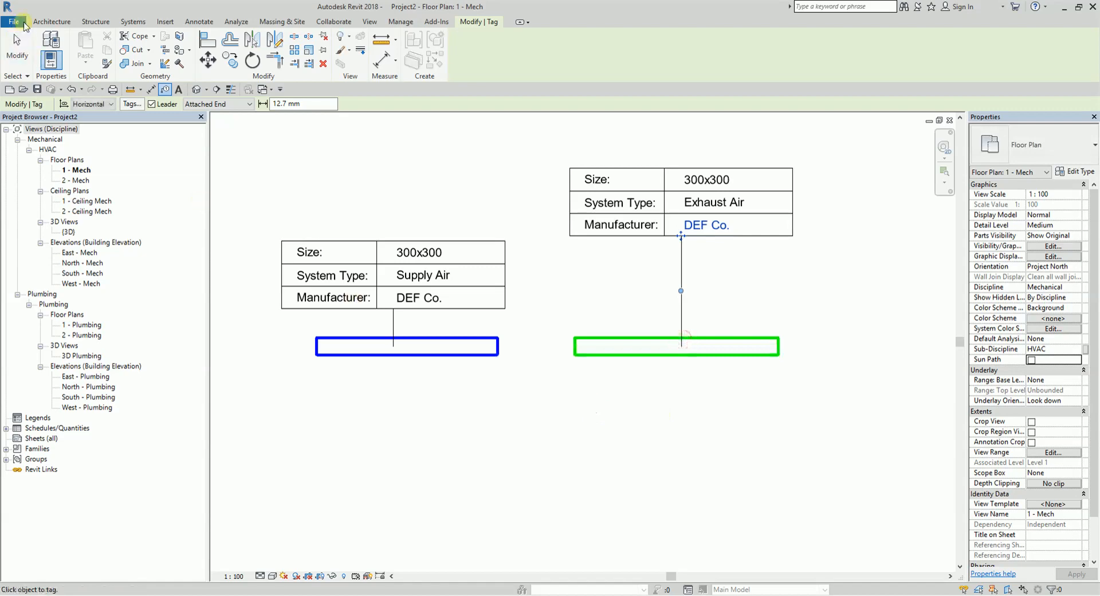
click(17, 51)
click(724, 232)
click(681, 236)
drag(683, 241, 677, 310)
click(792, 437)
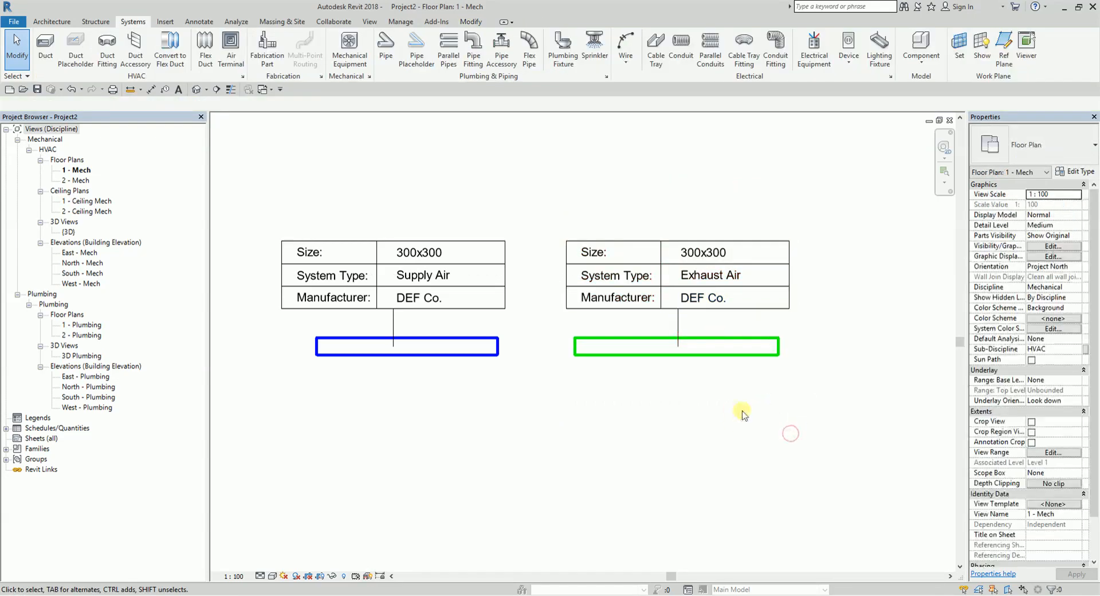
middle_drag(743, 408, 751, 360)
scroll(750, 360, down, 1)
middle_drag(684, 382, 695, 436)
scroll(645, 370, up, 1)
middle_drag(628, 368, 625, 371)
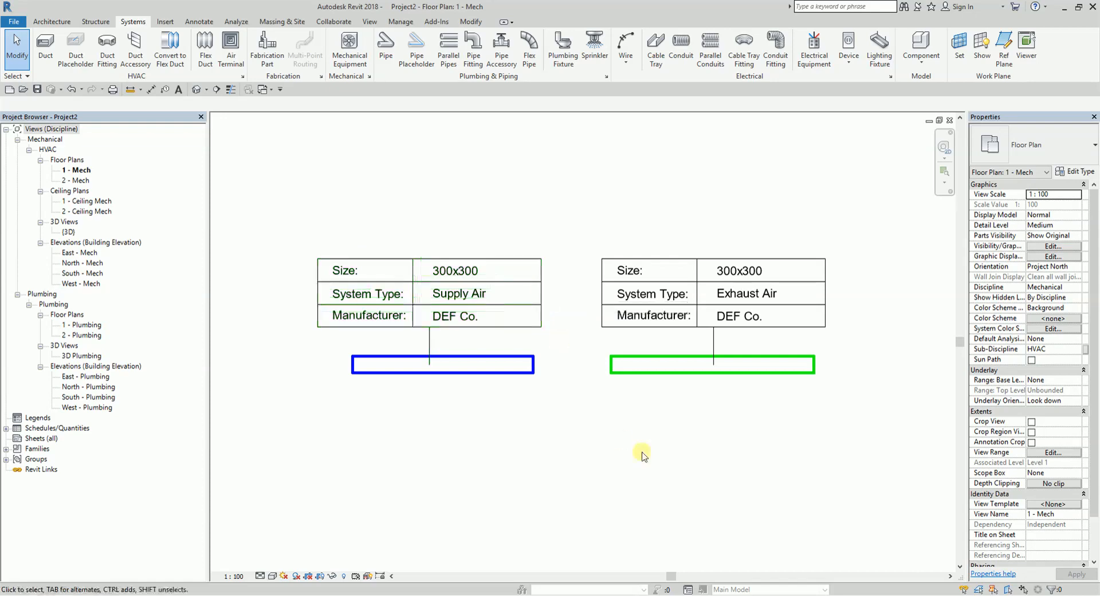
- Review the exhaust duct's type properties, including its Manufacturer, without changing anything
click(795, 362)
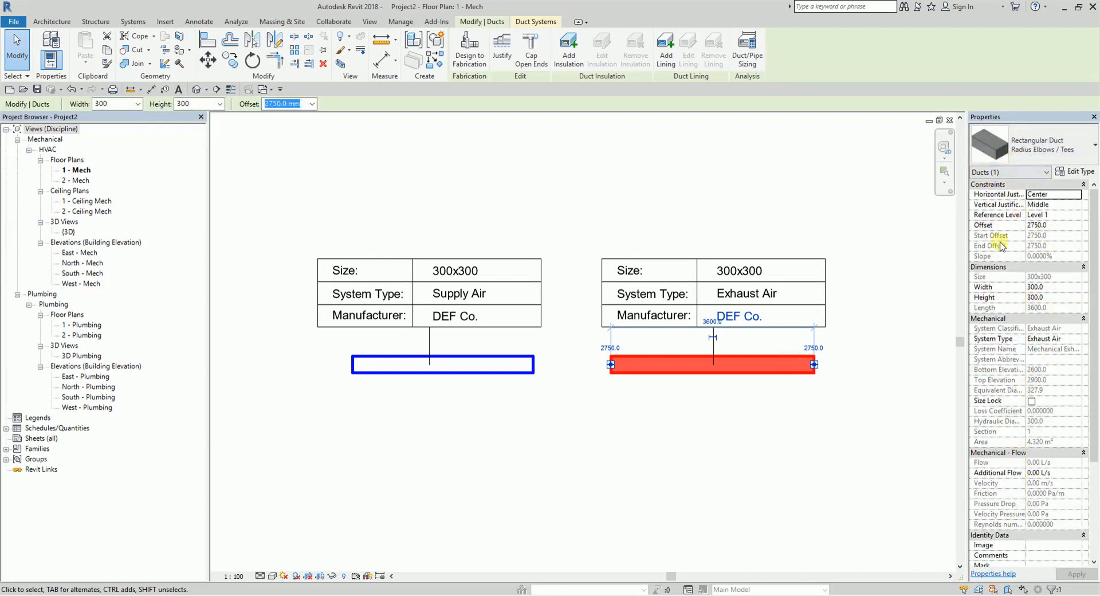
click(1074, 171)
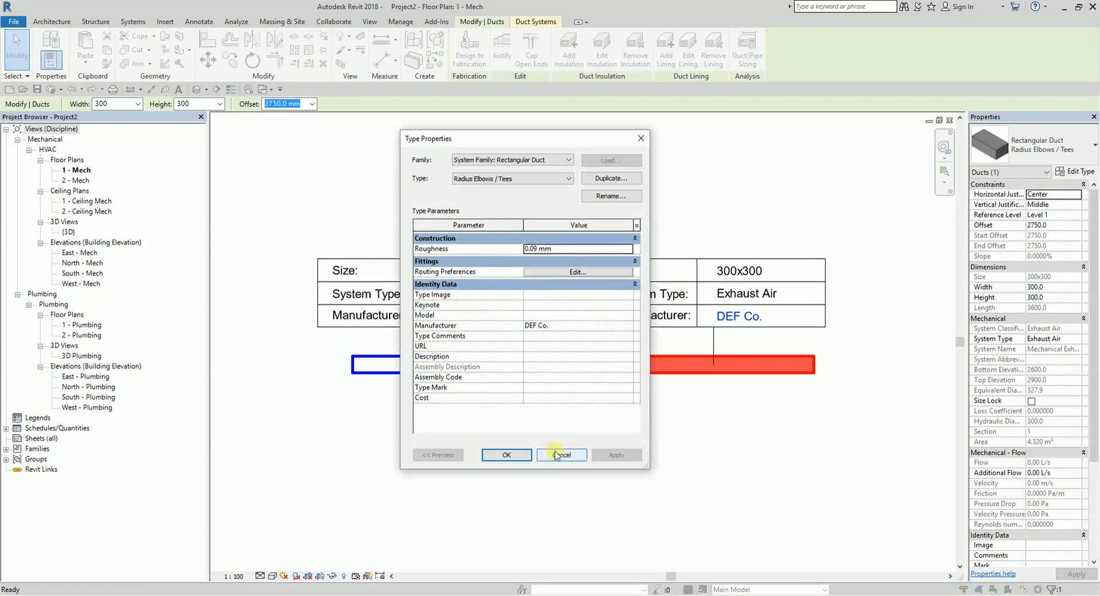
click(560, 454)
click(20, 53)
scroll(670, 417, up, 2)
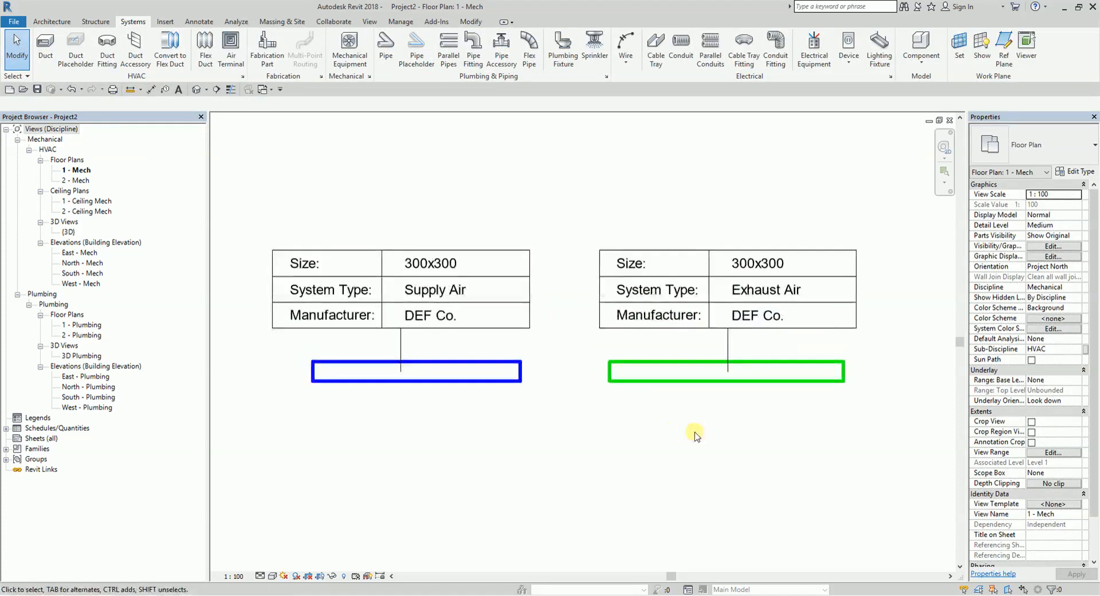